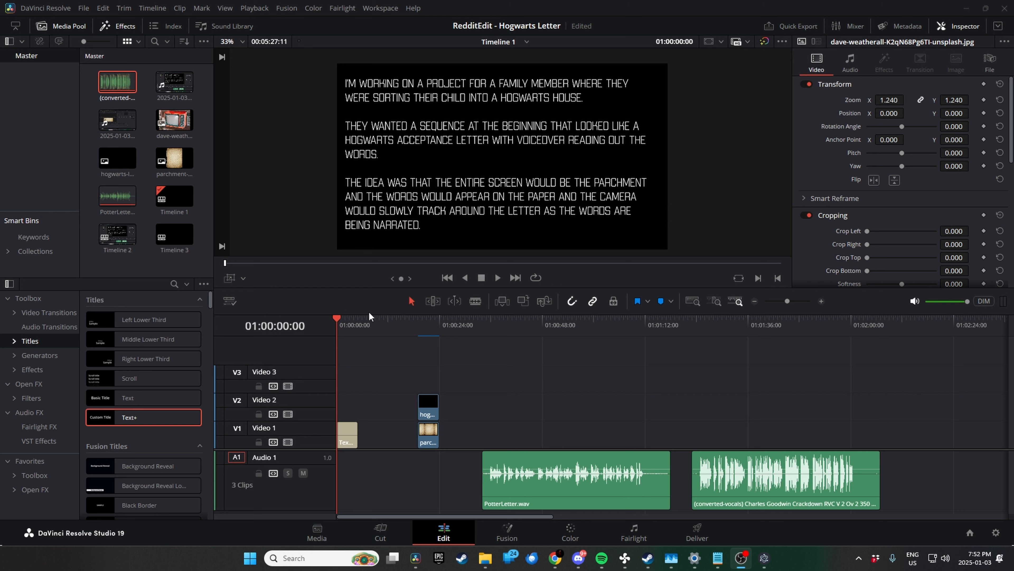
pyautogui.click(337, 318)
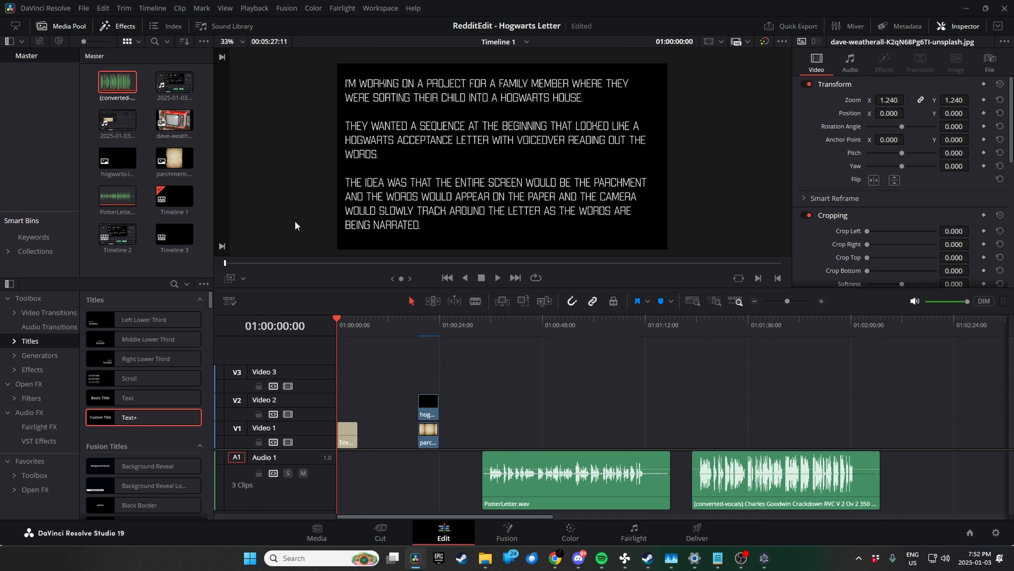
pyautogui.doubleClick(166, 160)
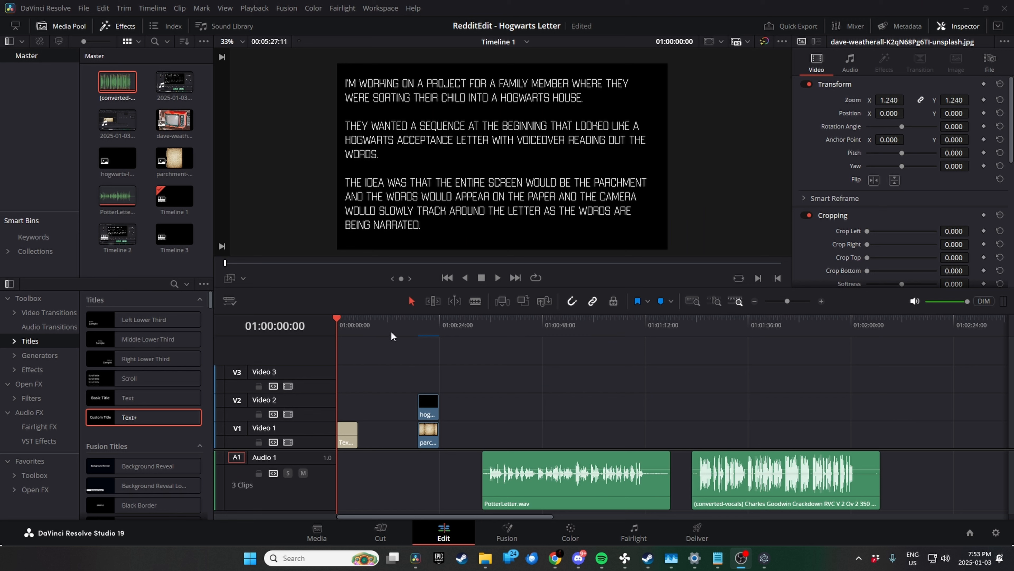
# Set the zoom of the Hogwarts logo clip on Video 2 to 0.780 in X and Y.
pyautogui.click(424, 325)
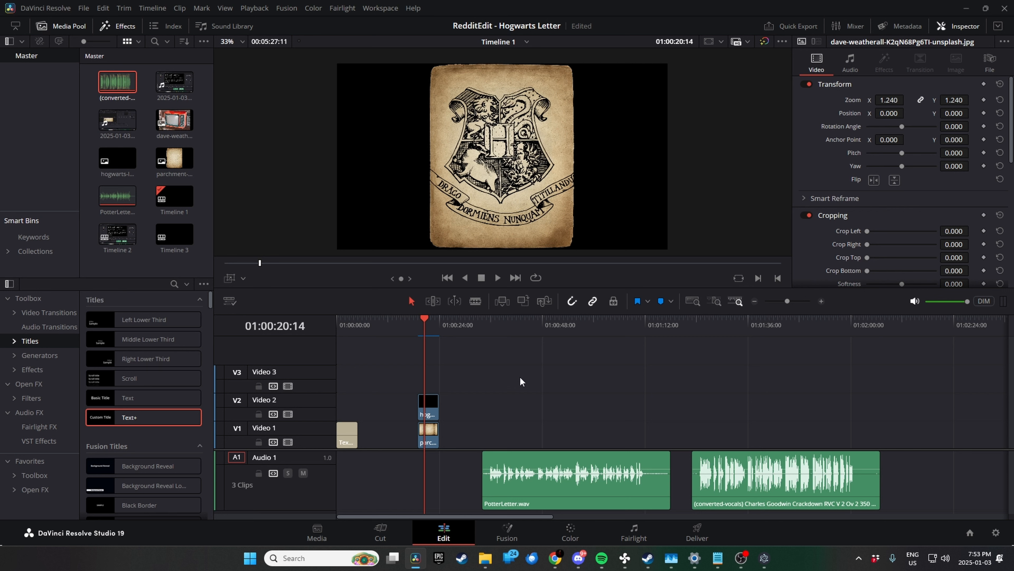
pyautogui.click(435, 406)
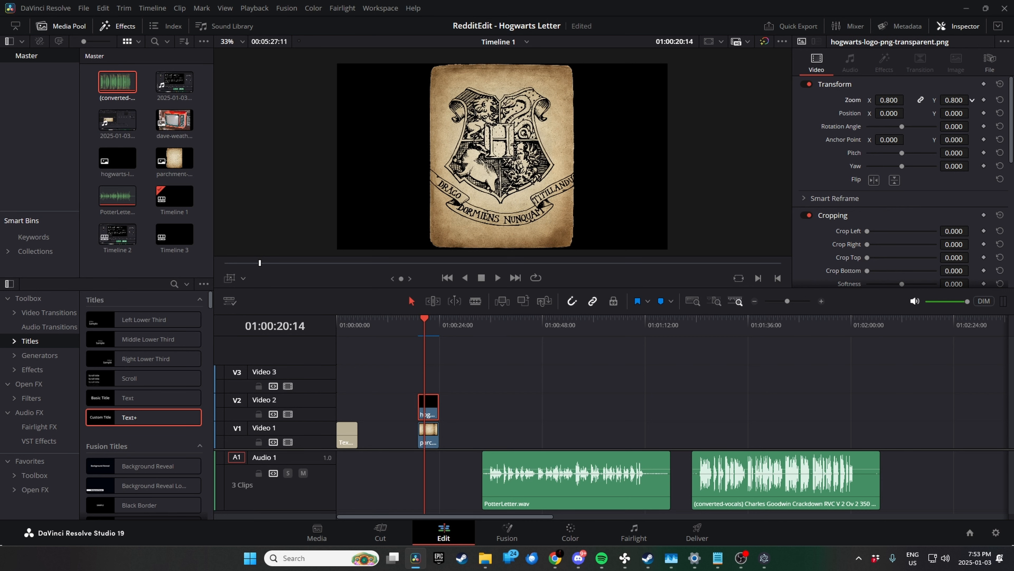
pyautogui.moveTo(888, 100)
pyautogui.mouseDown()
pyautogui.moveTo(866, 100)
pyautogui.moveTo(888, 99)
pyautogui.mouseUp()
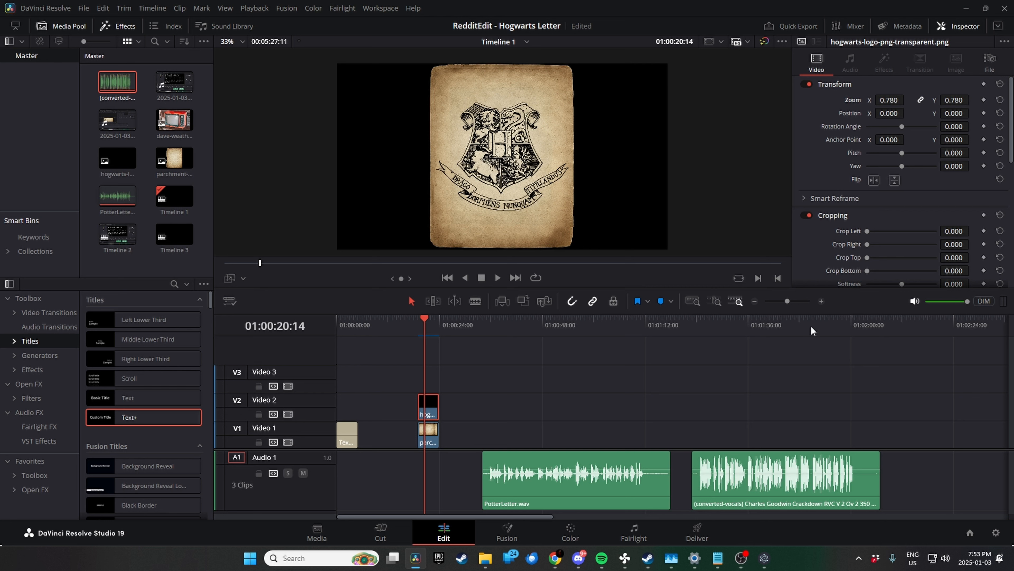
pyautogui.click(637, 399)
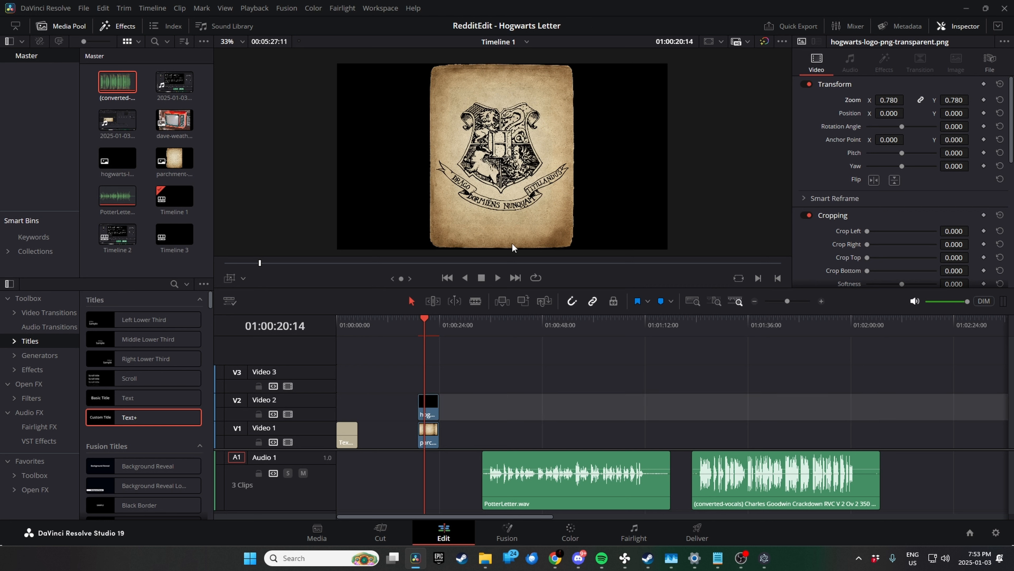
# Play the opening seconds of the PotterLetter.wav voice recording from its start on Audio 1.
pyautogui.moveTo(422, 318); pyautogui.dragTo(480, 319)
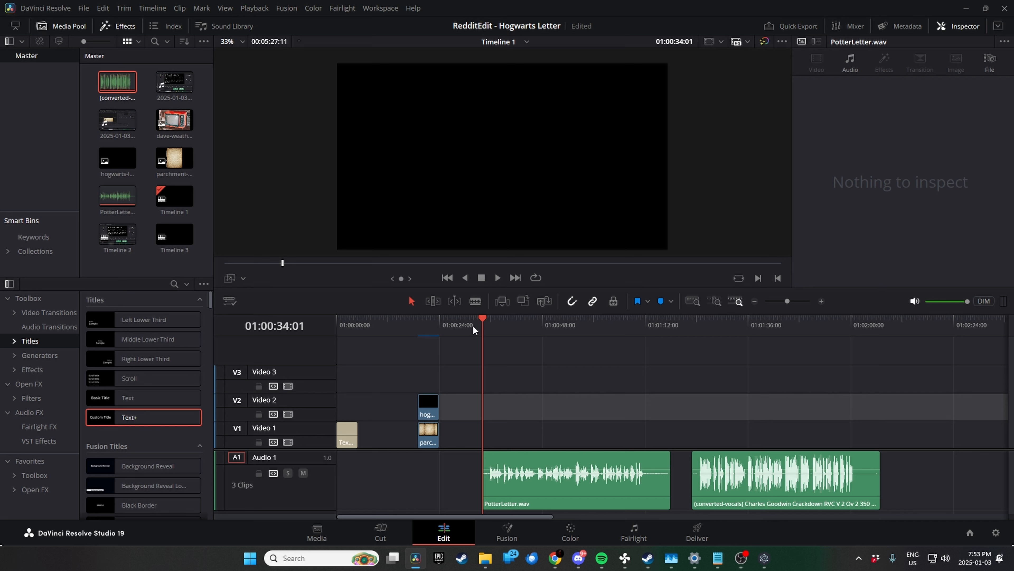
pyautogui.moveTo(494, 327); pyautogui.dragTo(483, 322)
pyautogui.press('space')
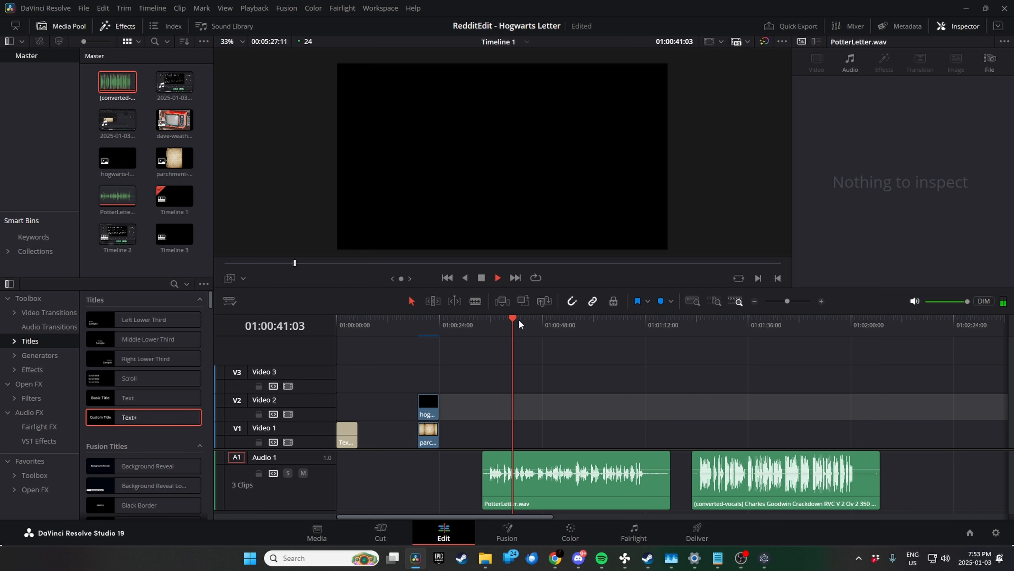
pyautogui.press('space')
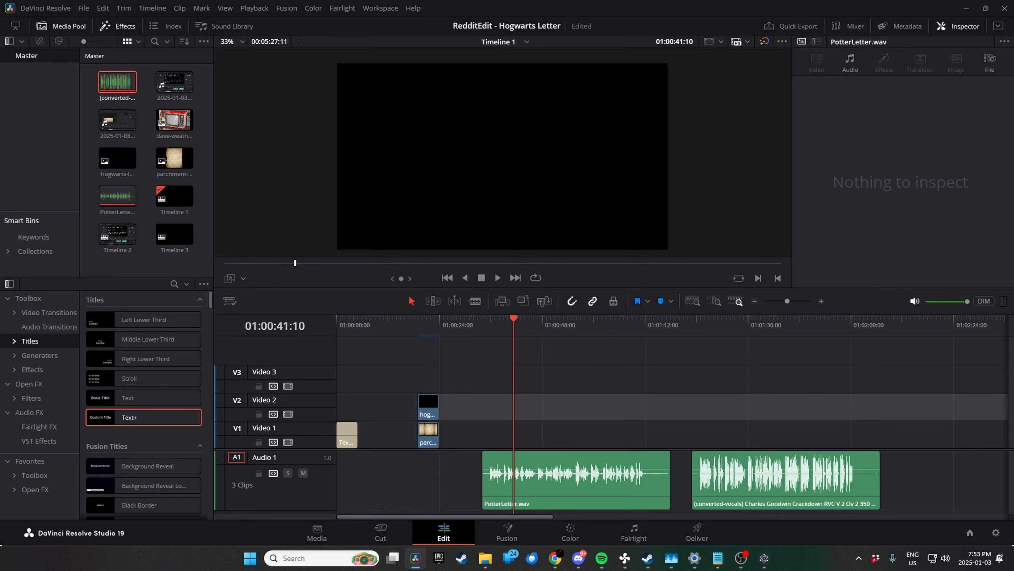
# Switch to Replay, review the selected PotterLetter.wav audio and the voice model list, and return to DaVinci Resolve.
pyautogui.hotkey('alt', 'Tab')
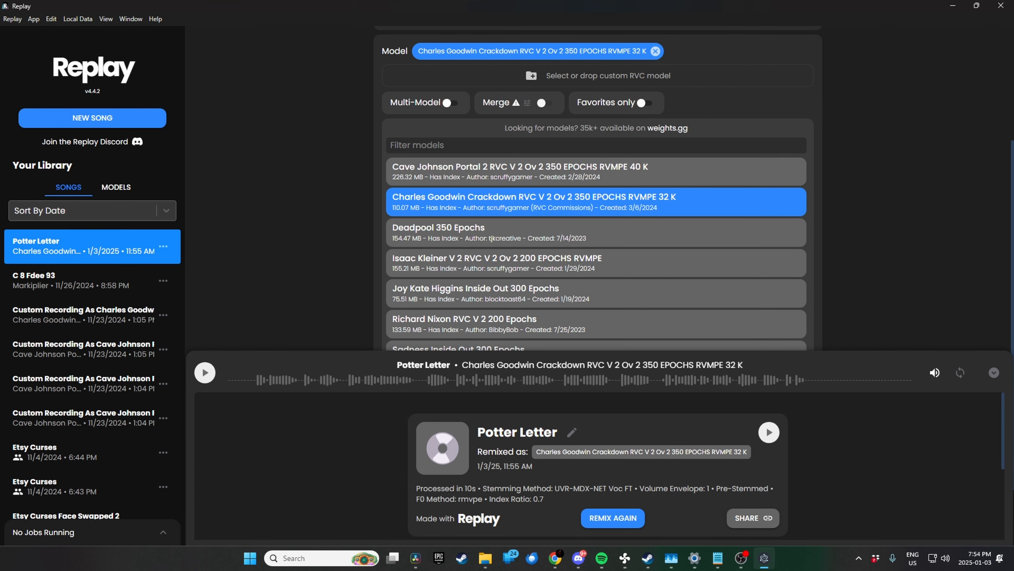
pyautogui.scroll(4, 319, 154)
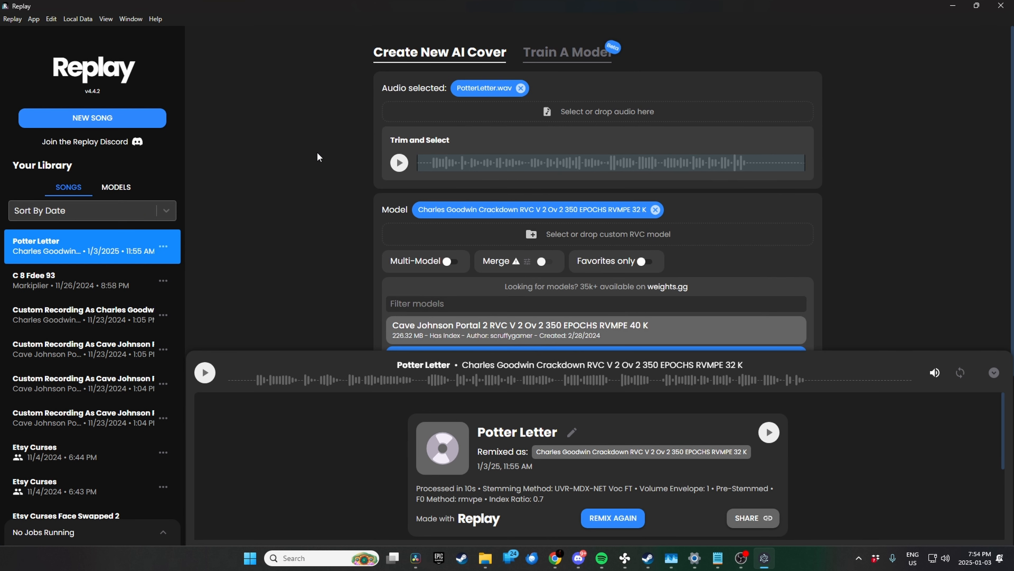
pyautogui.scroll(-4, 321, 148)
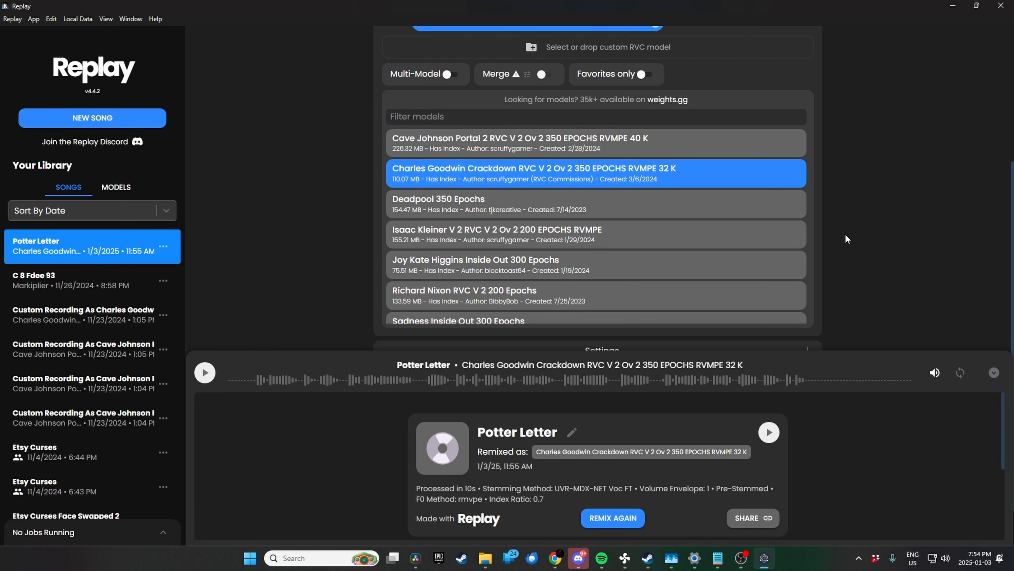
pyautogui.scroll(1, 730, 213)
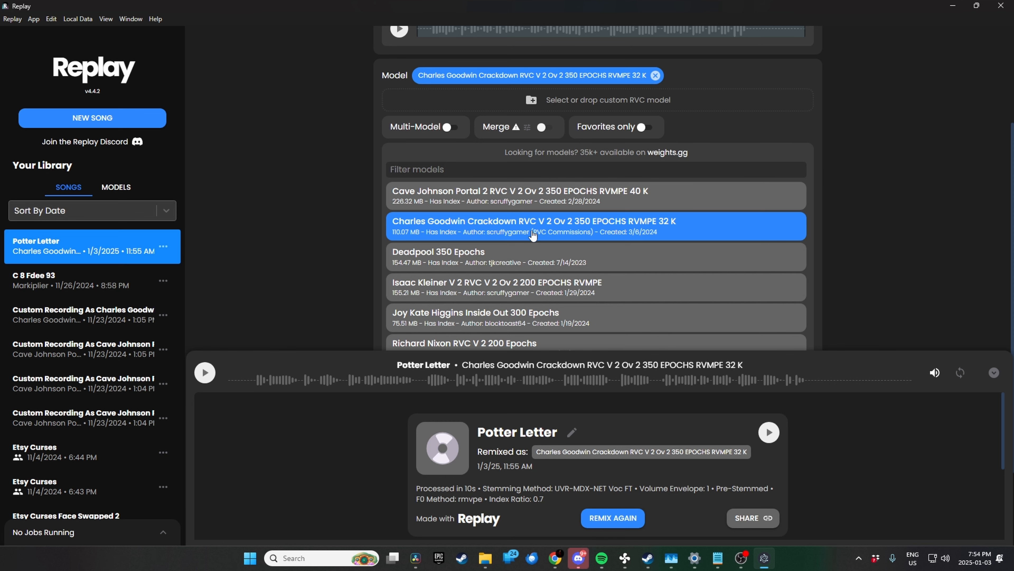
pyautogui.click(955, 6)
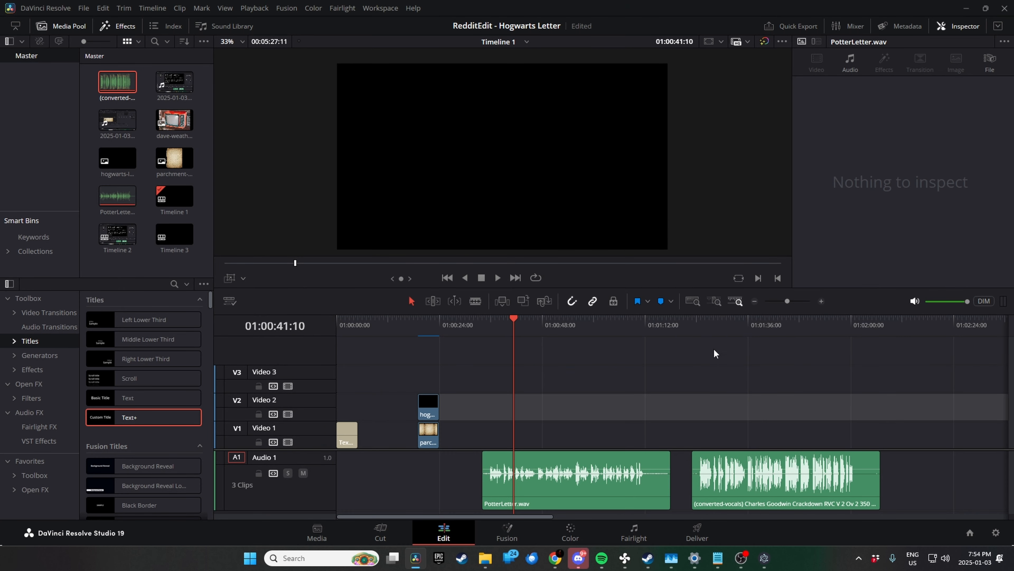
# Play the opening seconds of the converted vocals clip on Audio 1.
pyautogui.click(683, 332)
pyautogui.click(695, 329)
pyautogui.press('space')
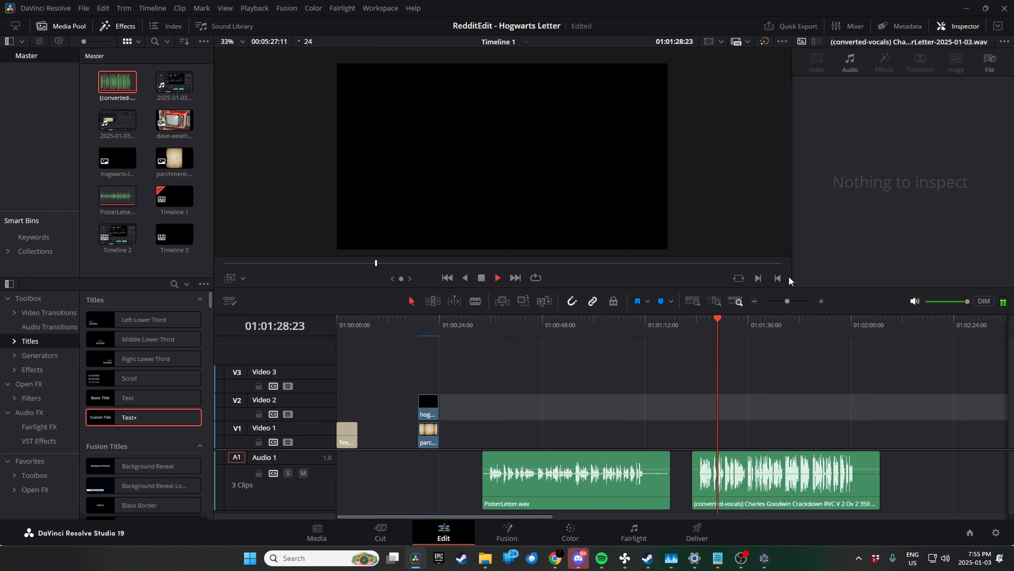
pyautogui.press('space')
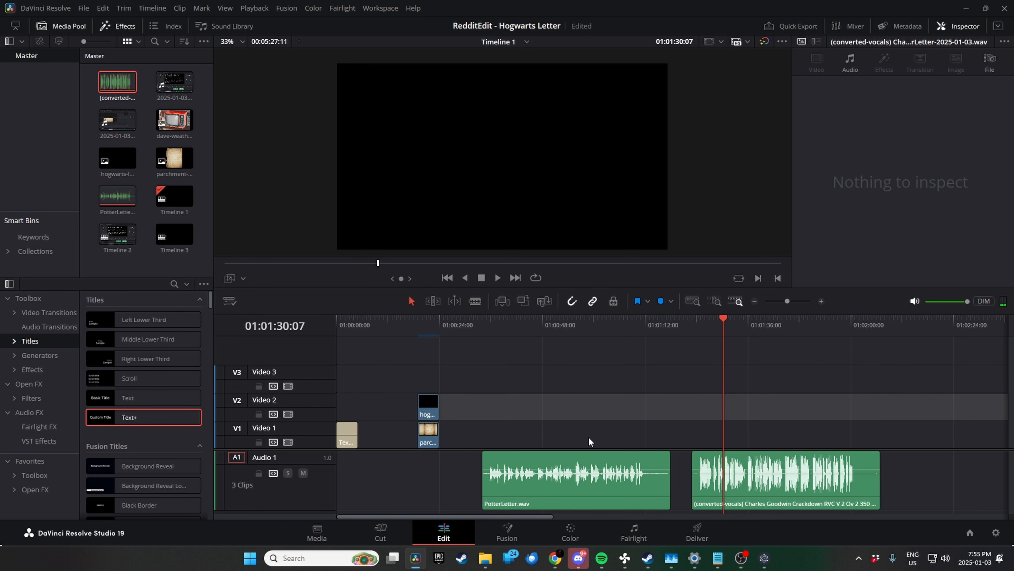
# Delete the PotterLetter.wav clip, move the converted vocals clip into its place on Audio 1, and save the project.
pyautogui.click(581, 483)
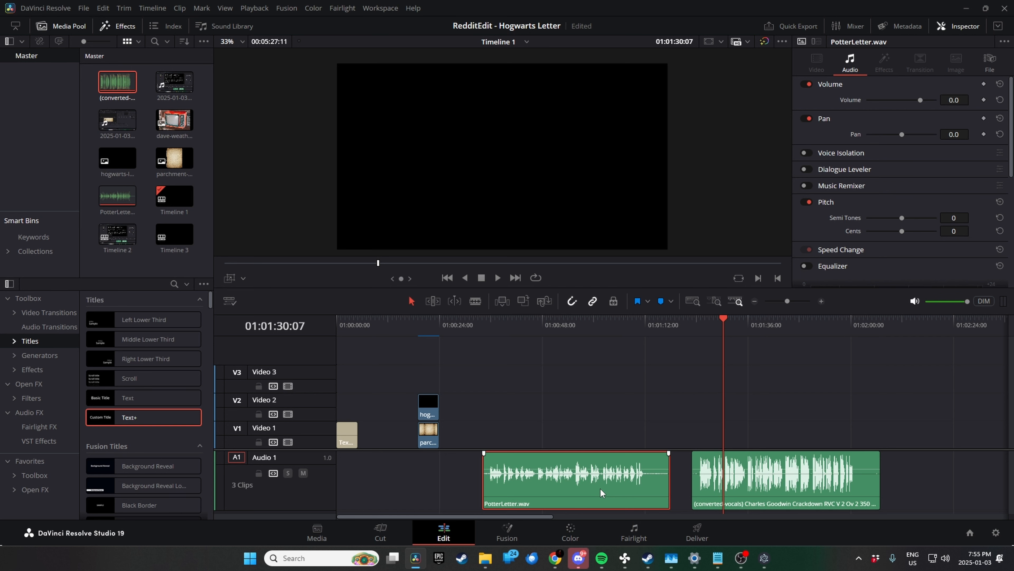
pyautogui.press('Delete')
pyautogui.moveTo(581, 482); pyautogui.dragTo(562, 478)
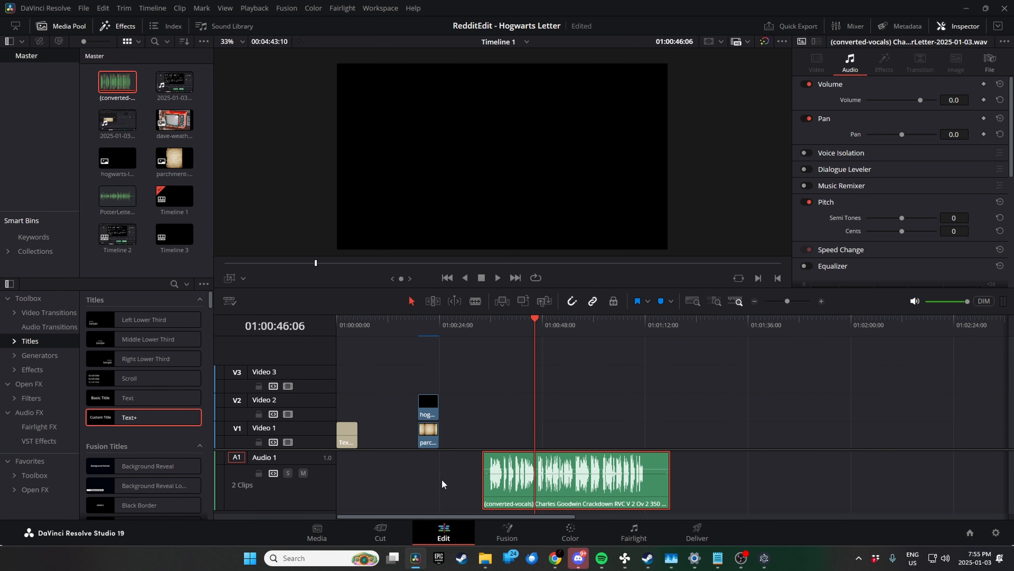
pyautogui.hotkey('ctrl', 's')
# Add a Fusion Composition on Video 1 spanning the full length of the converted vocals and open it in the Fusion page.
pyautogui.click(28, 368)
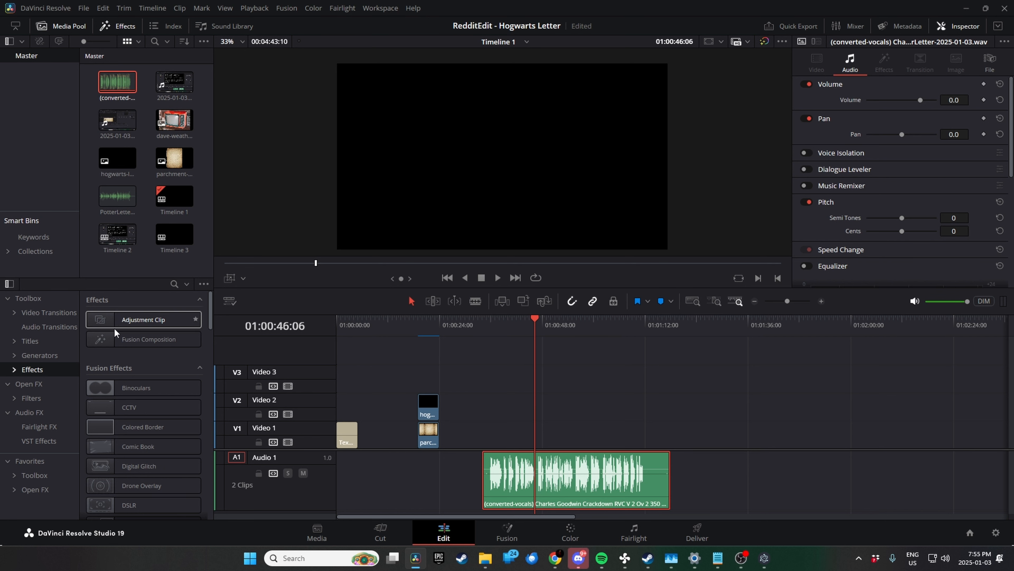
pyautogui.moveTo(116, 338); pyautogui.dragTo(663, 439)
pyautogui.click(501, 436)
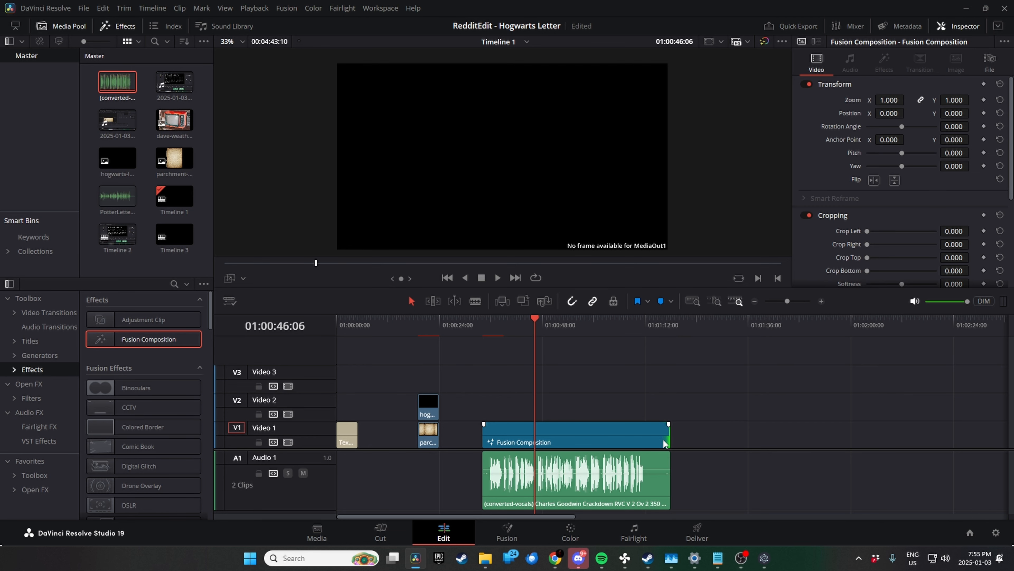
pyautogui.rightClick(570, 433)
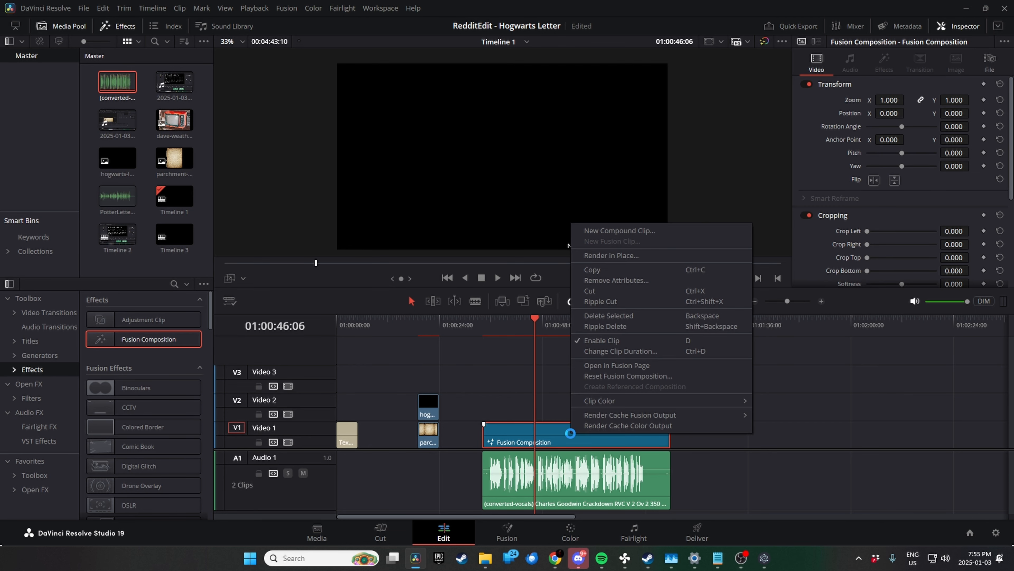
pyautogui.click(631, 367)
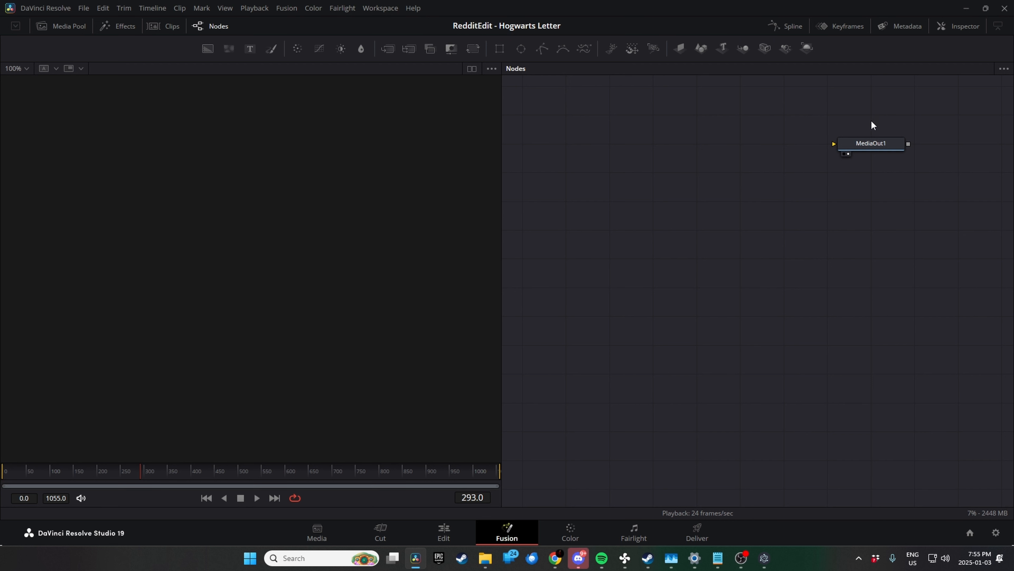
# Move the MediaOut1 node down the graph and add a Background node above it, connected to its input.
pyautogui.moveTo(873, 143); pyautogui.dragTo(877, 416)
pyautogui.rightClick(773, 162)
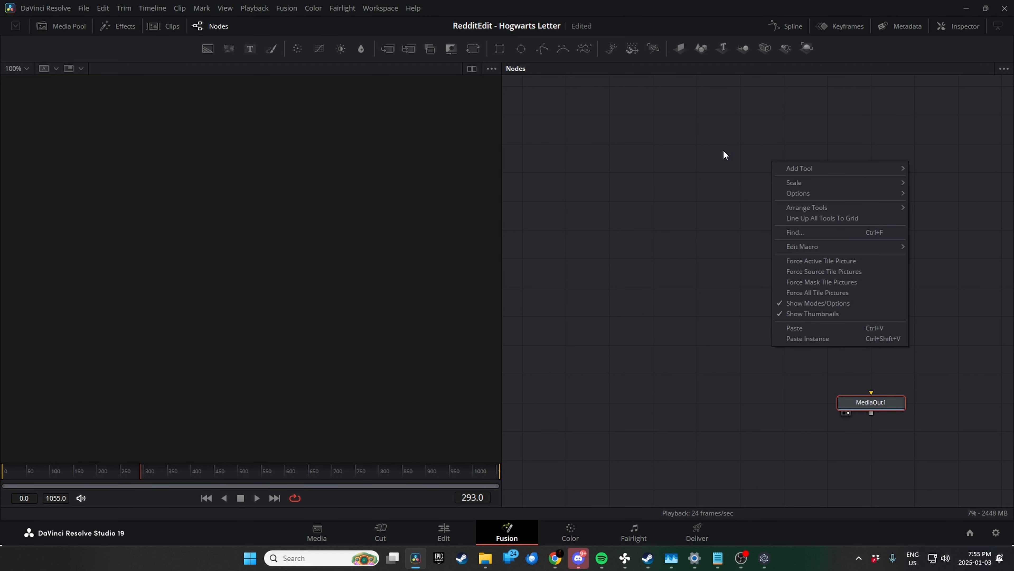
pyautogui.click(725, 154)
pyautogui.moveTo(213, 47); pyautogui.dragTo(878, 404)
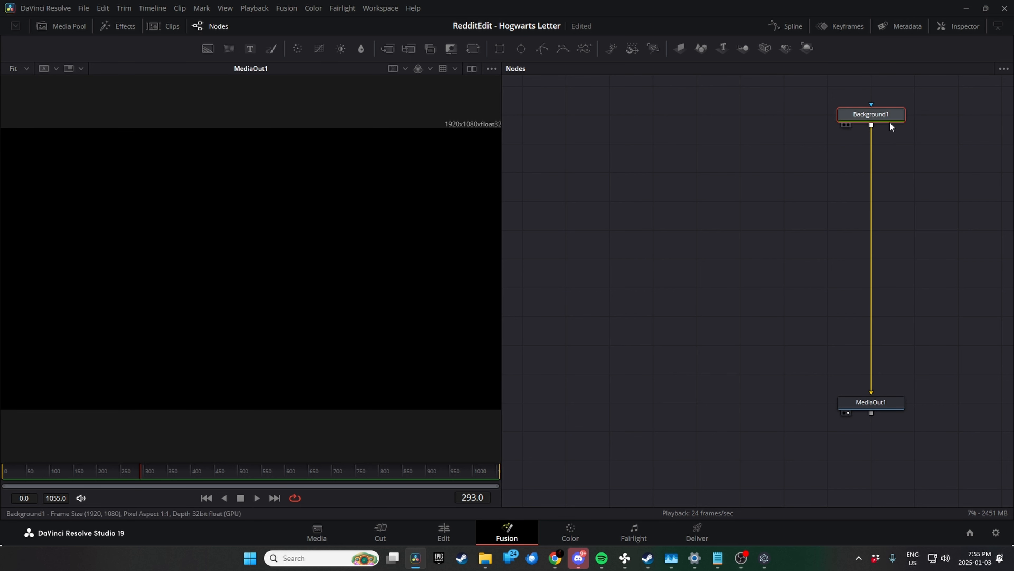
# Make the Background node fully transparent by setting its alpha to 0.0.
pyautogui.click(958, 26)
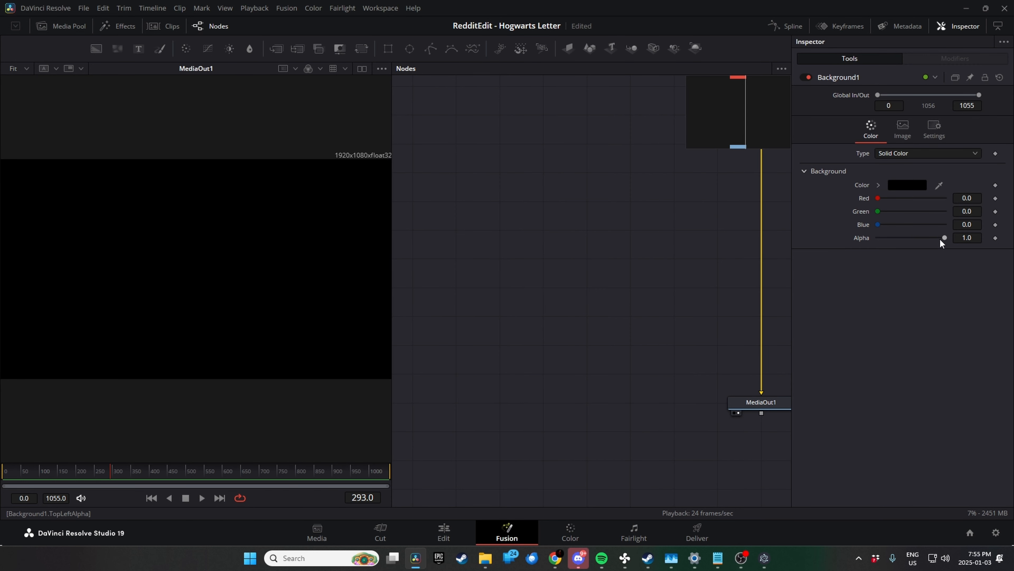
pyautogui.moveTo(941, 238); pyautogui.dragTo(801, 238)
pyautogui.moveTo(713, 269); pyautogui.dragTo(670, 296)
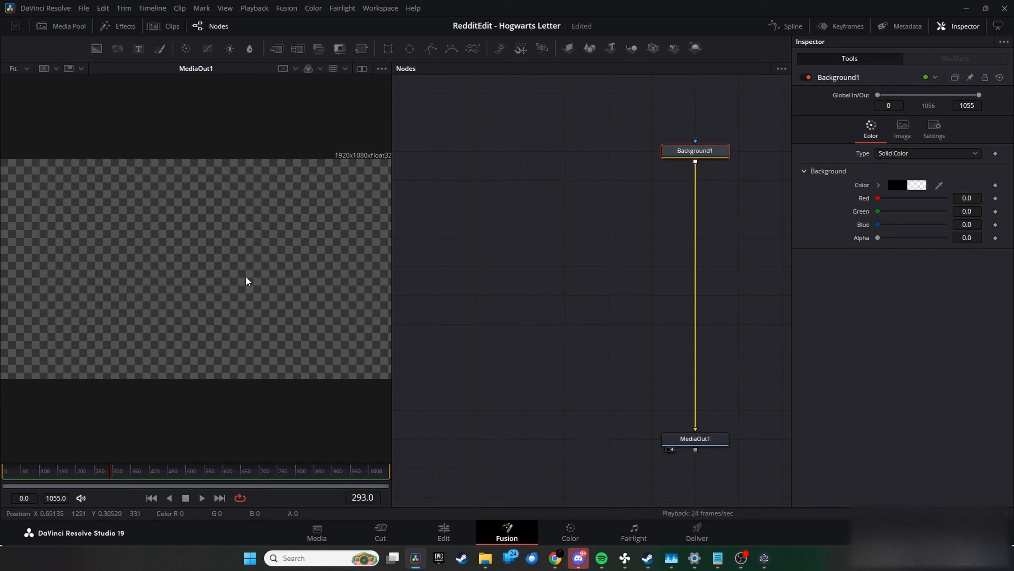
# Bring the parchment and Hogwarts logo images from the media pool into the node graph.
pyautogui.click(60, 26)
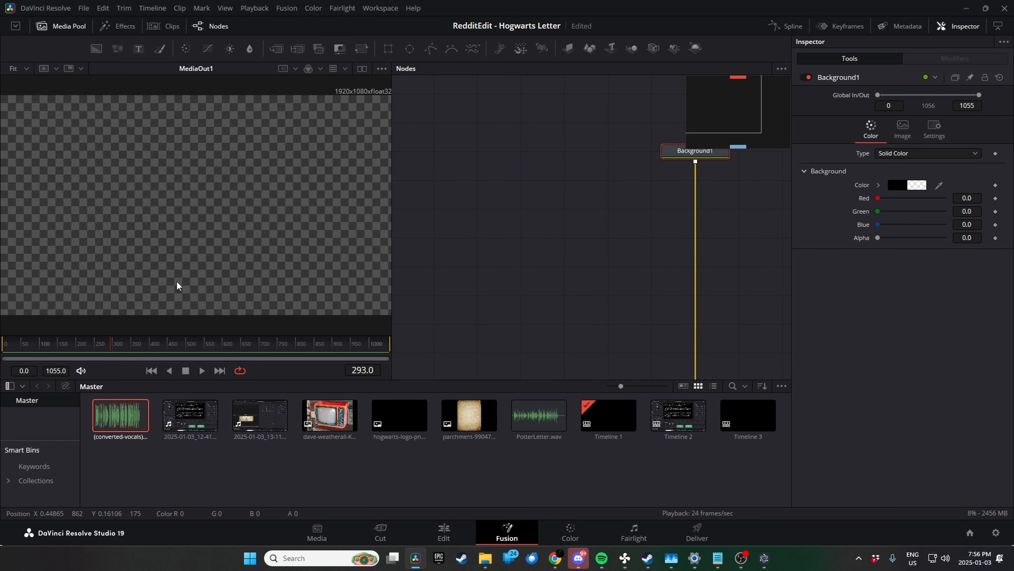
pyautogui.moveTo(477, 434); pyautogui.dragTo(494, 318)
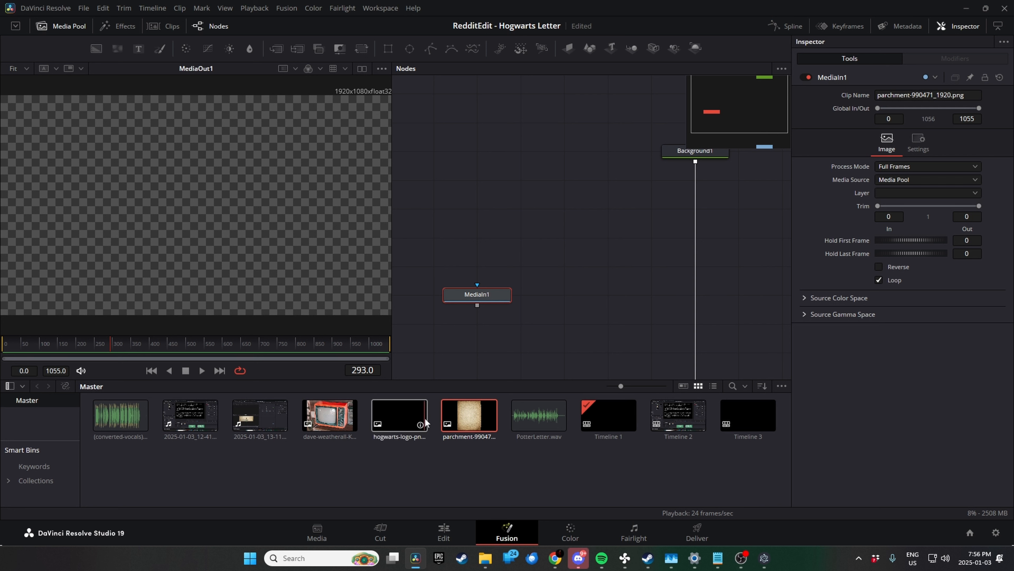
pyautogui.moveTo(420, 417); pyautogui.dragTo(475, 277)
# Rename the parchment image's MediaIn1 node as MI_PAPER.
pyautogui.click(484, 298)
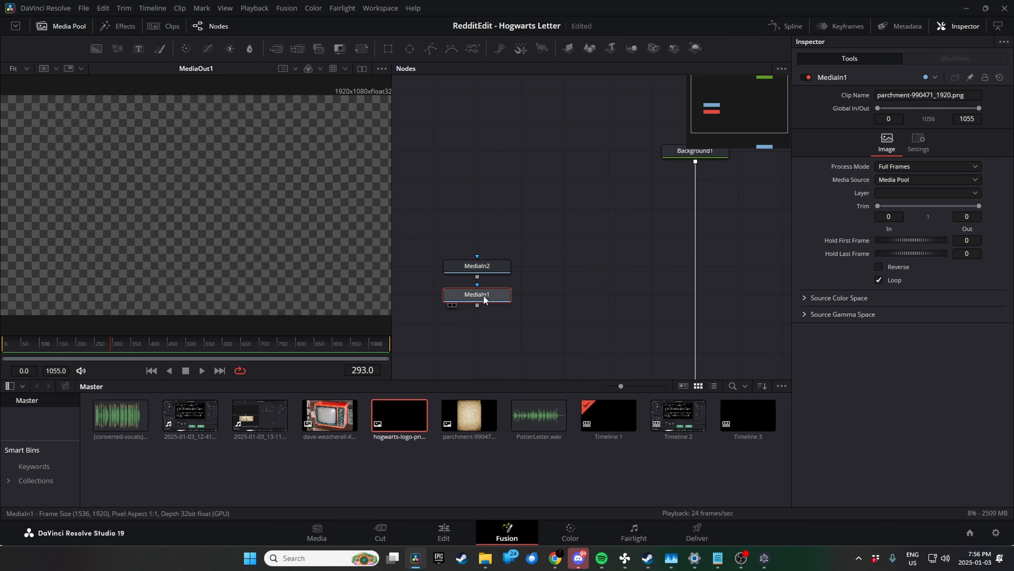
pyautogui.press('F2')
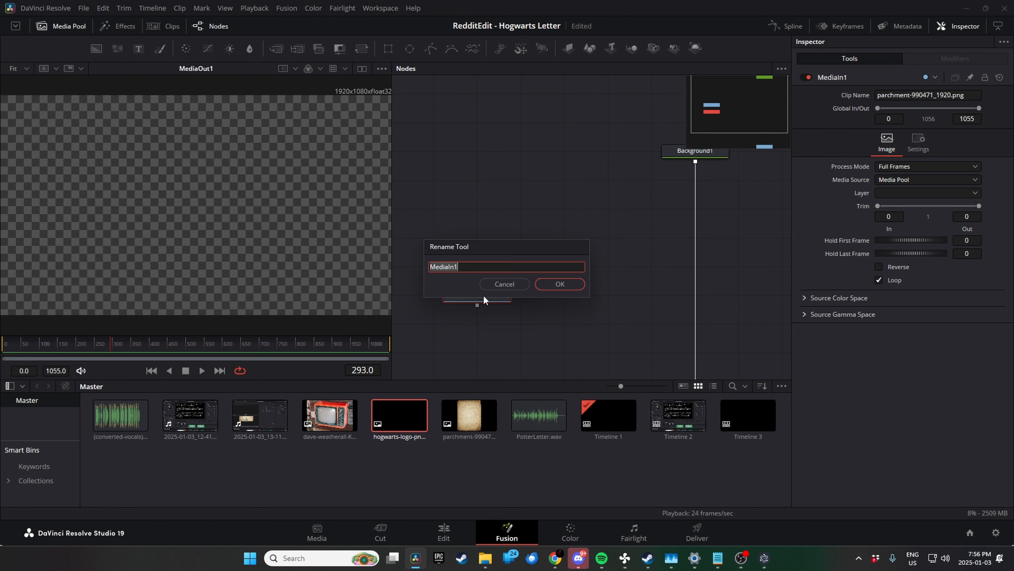
pyautogui.write('MI_PAPER')
pyautogui.press('Return')
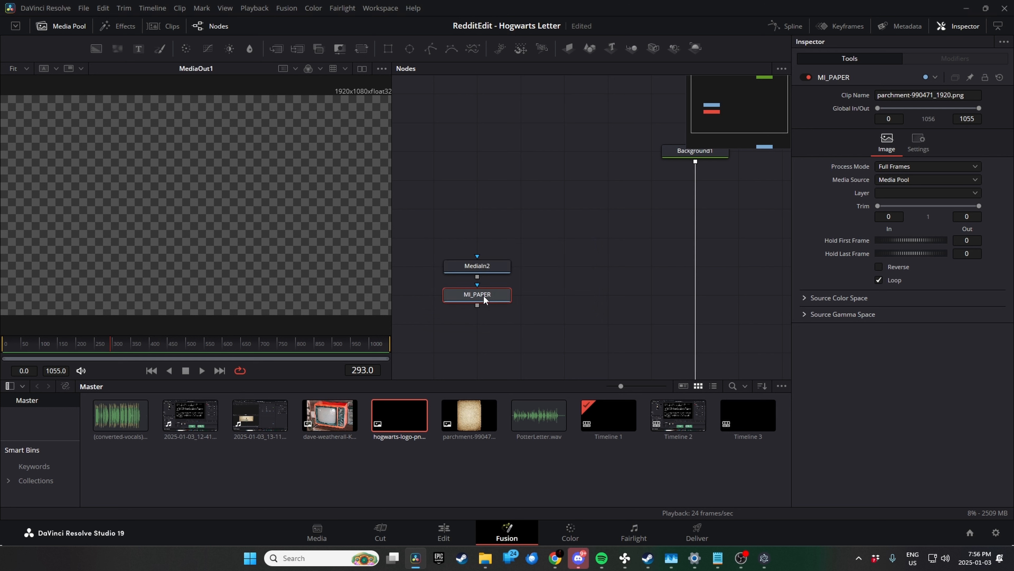
# Rename the Hogwarts logo's MediaIn2 node as MI_LOGO and place it above and to the right of MI_PAPER.
pyautogui.click(476, 267)
pyautogui.press('F2')
pyautogui.write('<_LOGO')
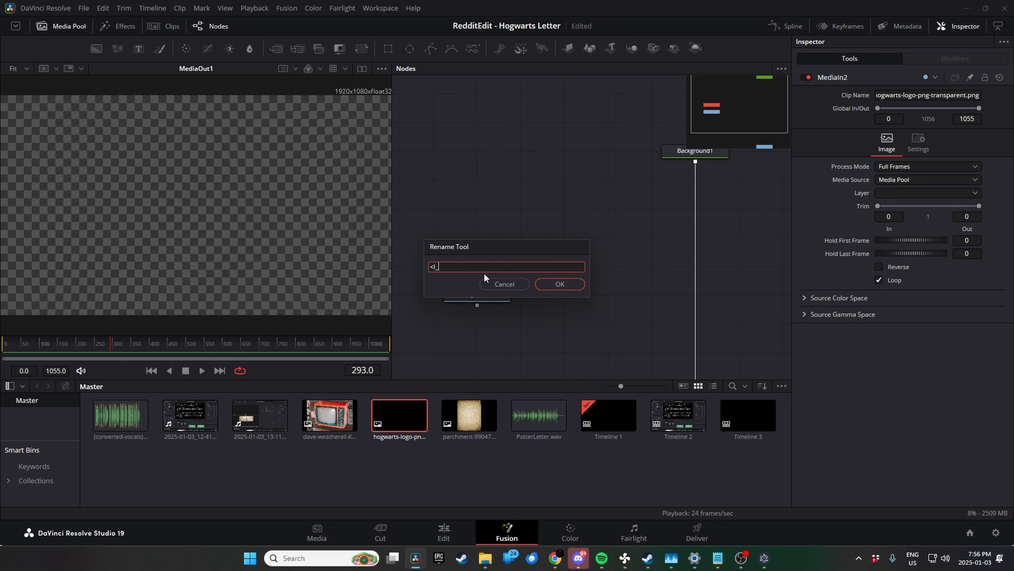
pyautogui.press('Return')
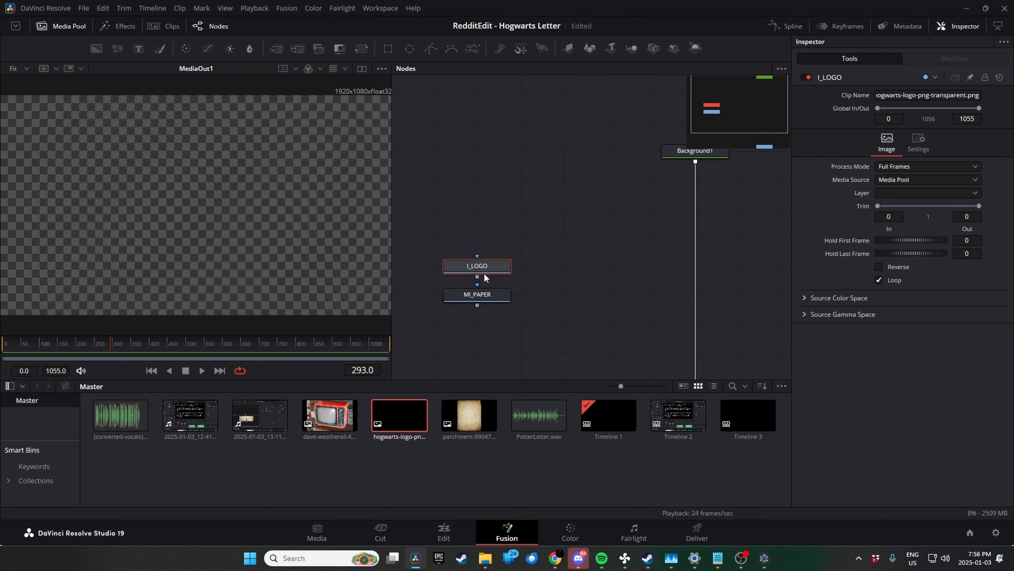
pyautogui.press('F2')
pyautogui.press('Home')
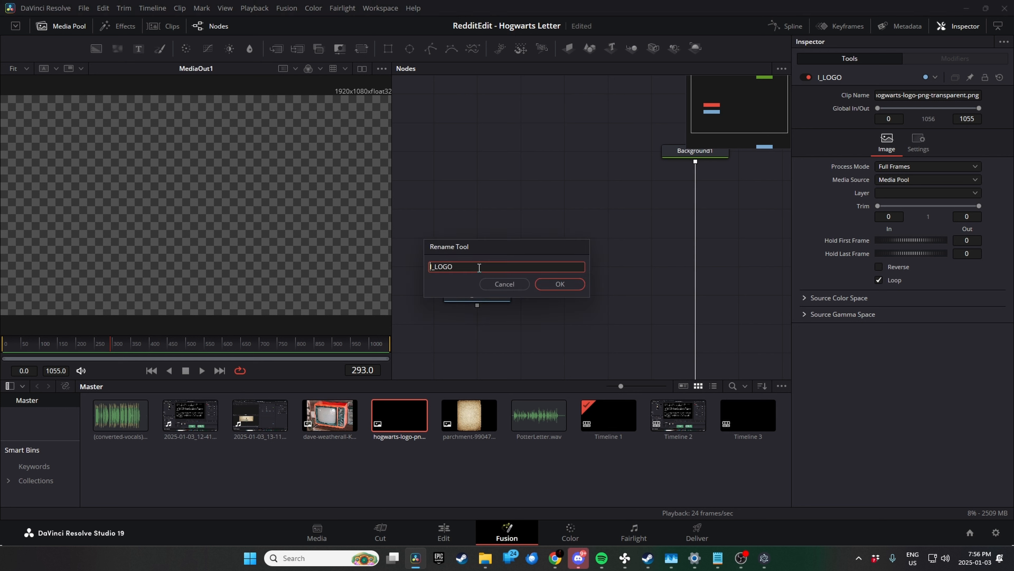
pyautogui.write('M')
pyautogui.click(546, 284)
pyautogui.moveTo(504, 262); pyautogui.dragTo(548, 232)
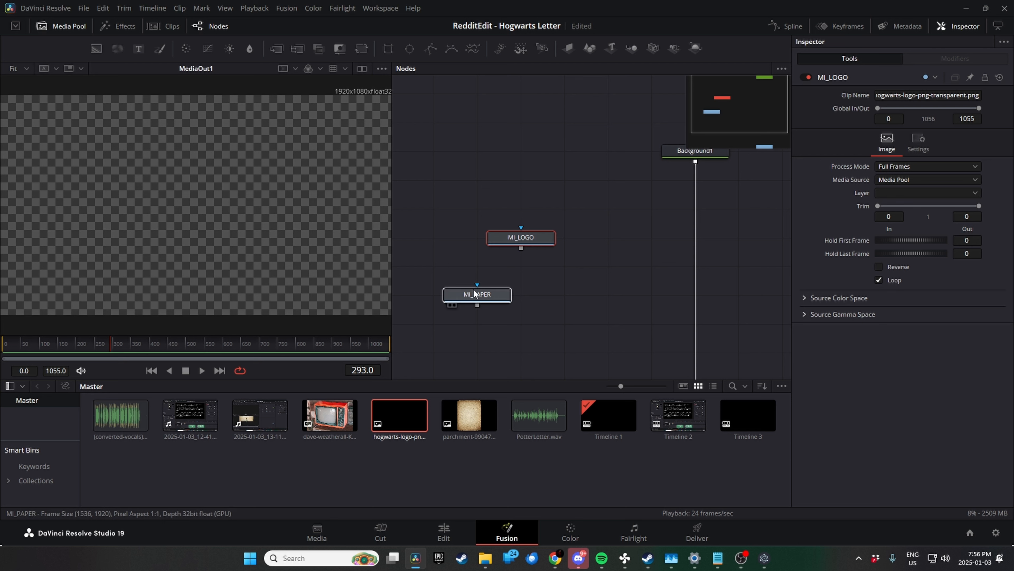
# Merge MI_LOGO as foreground over MI_PAPER as background, and show the Merge1 result in the viewer.
pyautogui.moveTo(474, 294); pyautogui.dragTo(431, 265)
pyautogui.moveTo(521, 235); pyautogui.dragTo(444, 267)
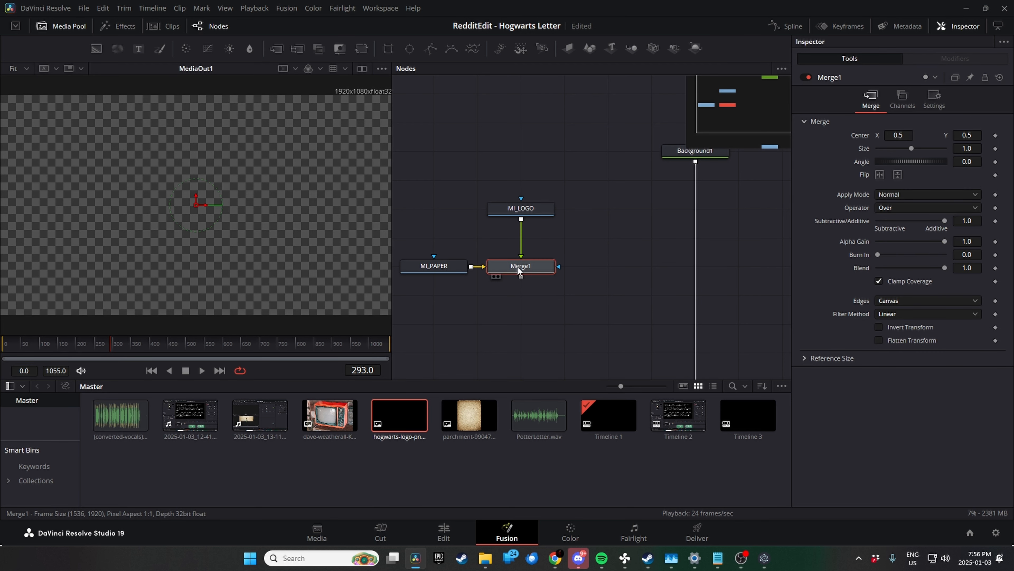
pyautogui.press('1')
pyautogui.scroll(-3, 334, 220)
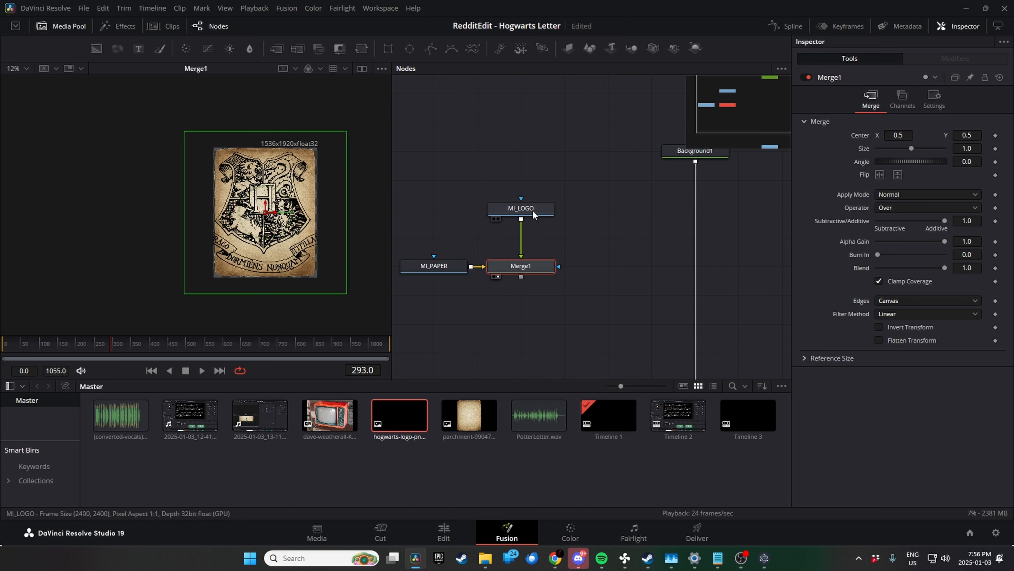
# Insert a Transform node between MI_LOGO and Merge1 and shrink the logo to a size of about 0.147.
pyautogui.moveTo(533, 212); pyautogui.dragTo(532, 184)
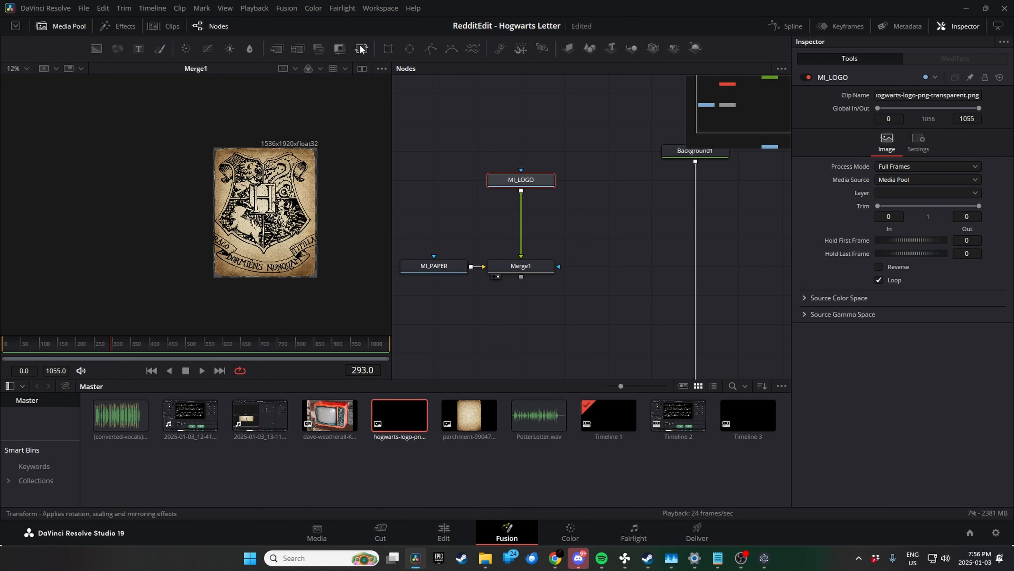
pyautogui.moveTo(361, 49); pyautogui.dragTo(519, 208)
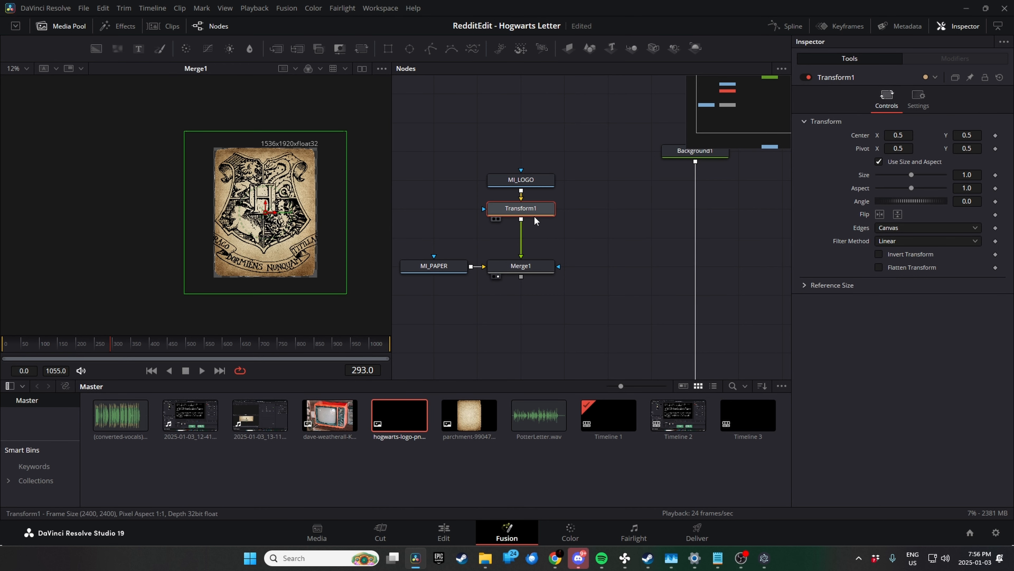
pyautogui.moveTo(981, 173); pyautogui.dragTo(798, 174)
pyautogui.scroll(3, 288, 183)
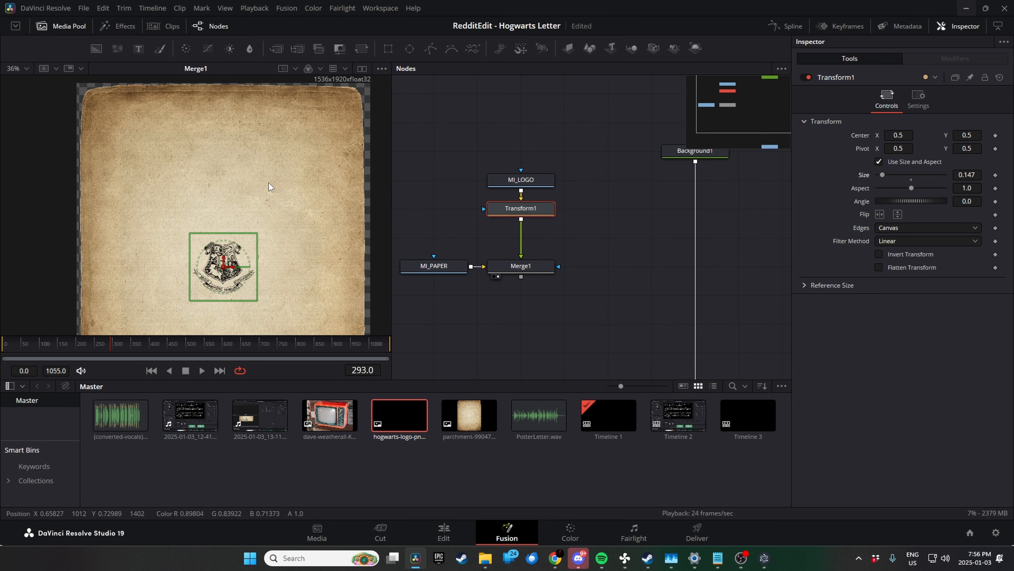
# Move the logo straight up to the head of the parchment, at a centre Y of about 0.80, and inspect it up close.
pyautogui.moveTo(225, 255); pyautogui.dragTo(226, 138)
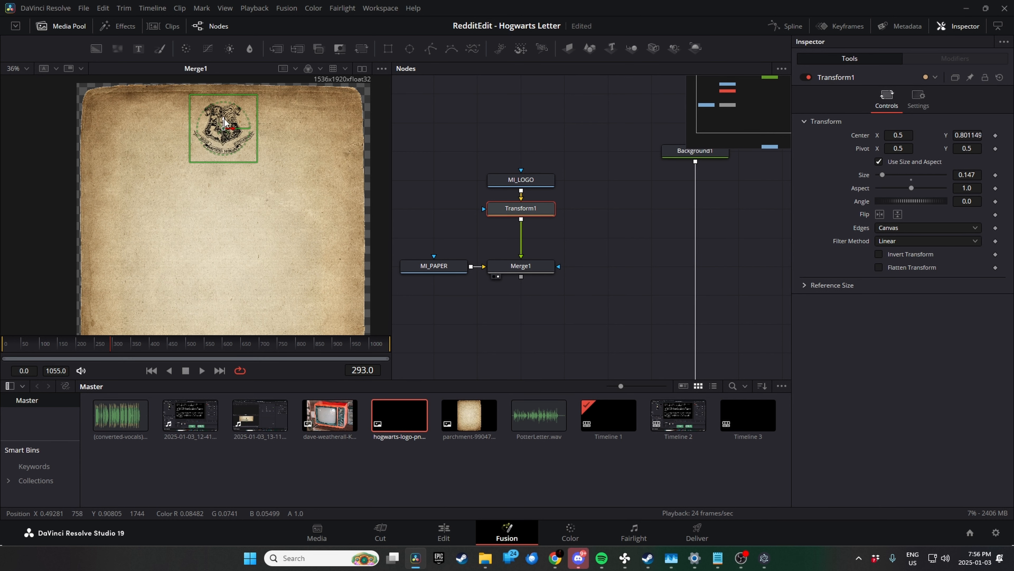
pyautogui.click(411, 134)
pyautogui.scroll(4, 252, 144)
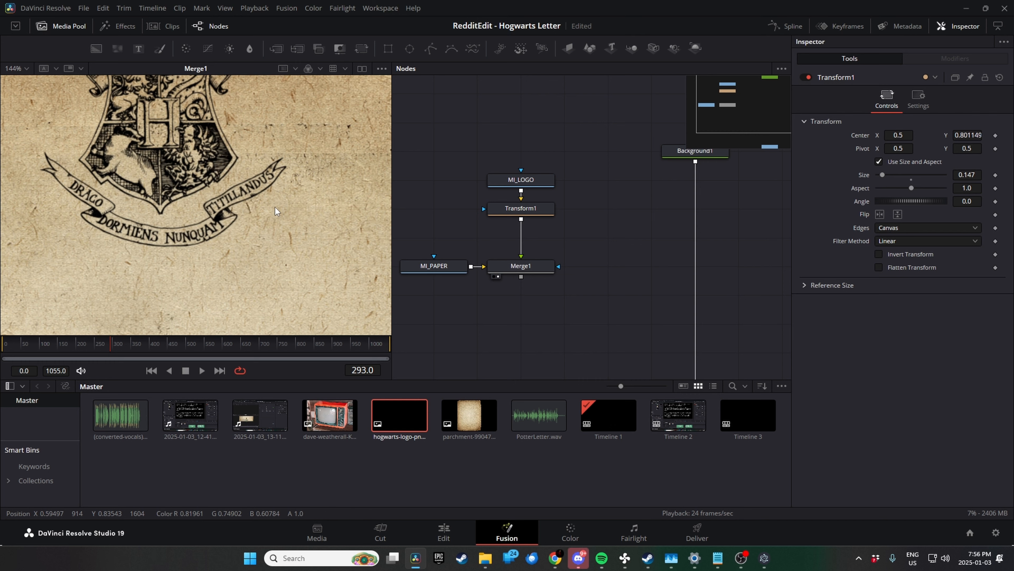
pyautogui.scroll(-3, 265, 185)
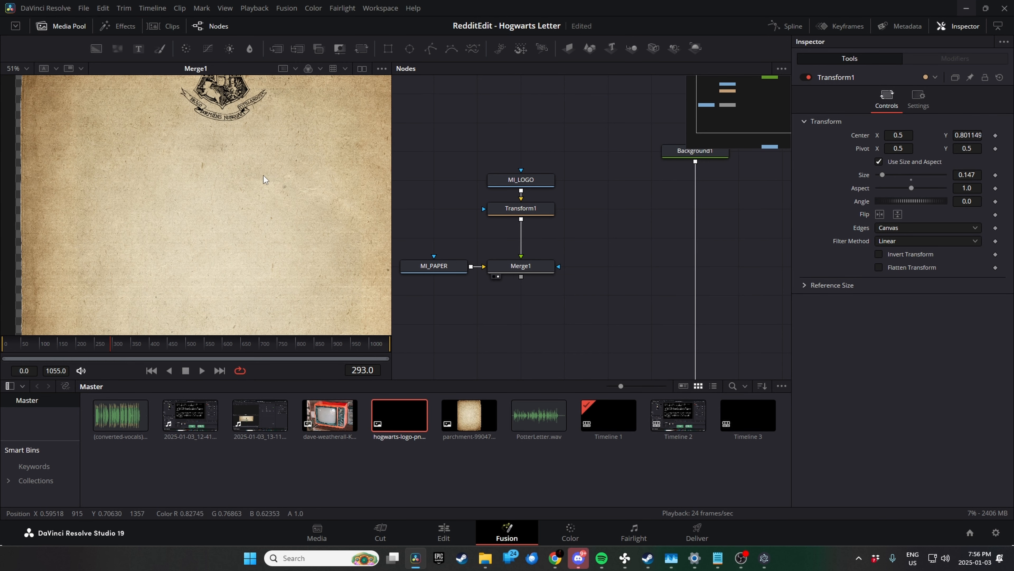
pyautogui.scroll(-2, 263, 182)
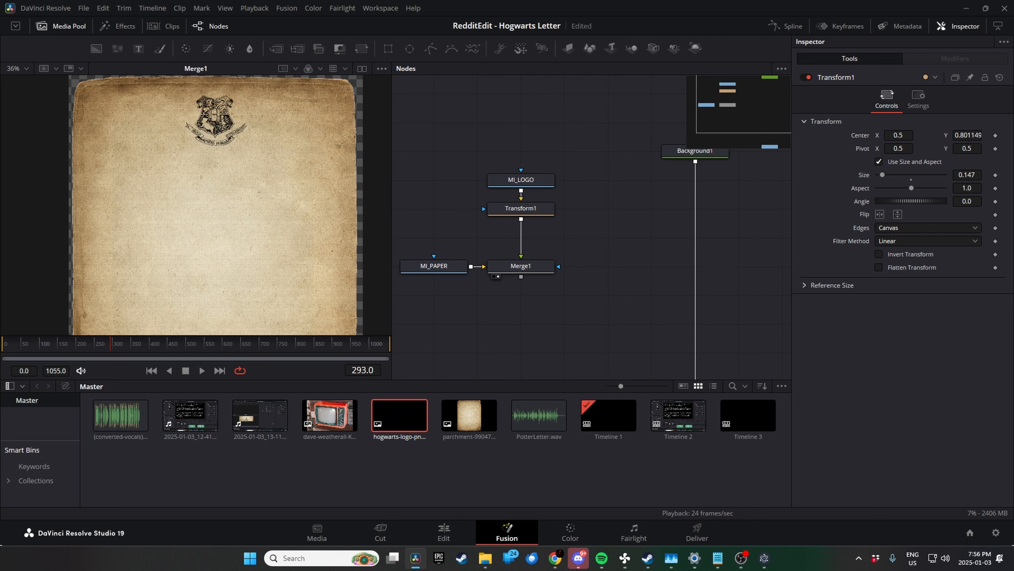
# Switch to the letter text in Notepad and replace the [INSERT NAME HERE] placeholder so the greeting reads "Dear Mr. Potter,".
pyautogui.hotkey('alt', 'Tab')
pyautogui.click(742, 219)
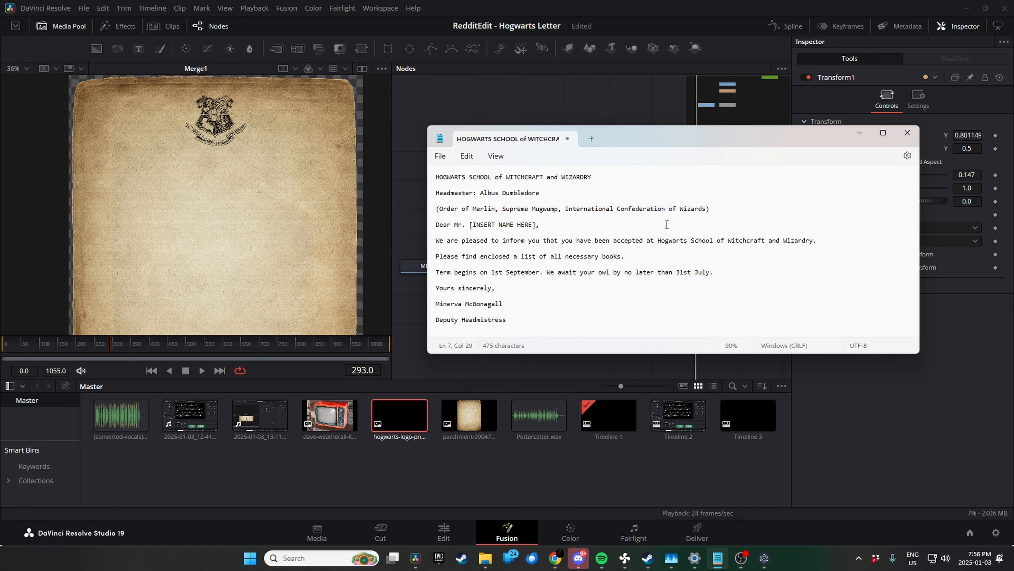
pyautogui.hotkey('ctrl', 'shift', 'Left')
pyautogui.hotkey('ctrl', 'shift', 'Left')
pyautogui.hotkey('ctrl', 'shift', 'Left')
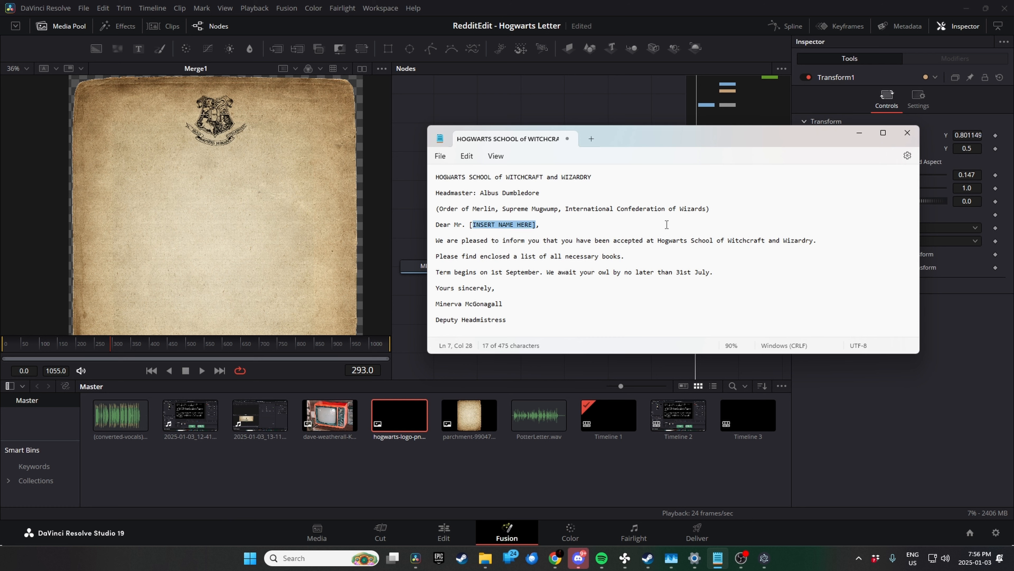
pyautogui.write('Pot6ter,')
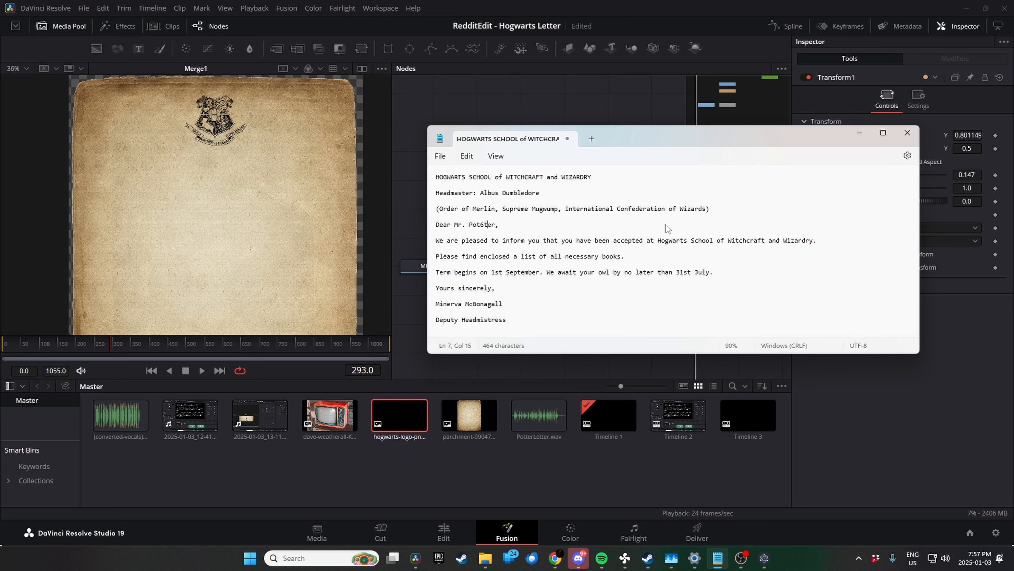
pyautogui.press('Left')
pyautogui.press('BackSpace')
# Copy the three heading lines, from the school name through the Order of Merlin line, and return to DaVinci Resolve.
pyautogui.moveTo(714, 209); pyautogui.dragTo(430, 171)
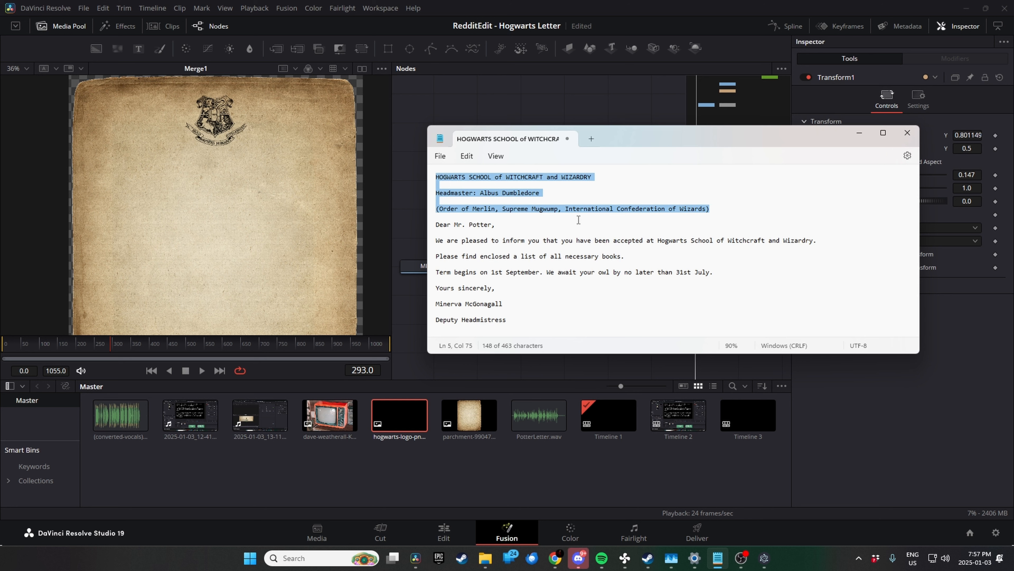
pyautogui.moveTo(506, 319); pyautogui.dragTo(434, 225)
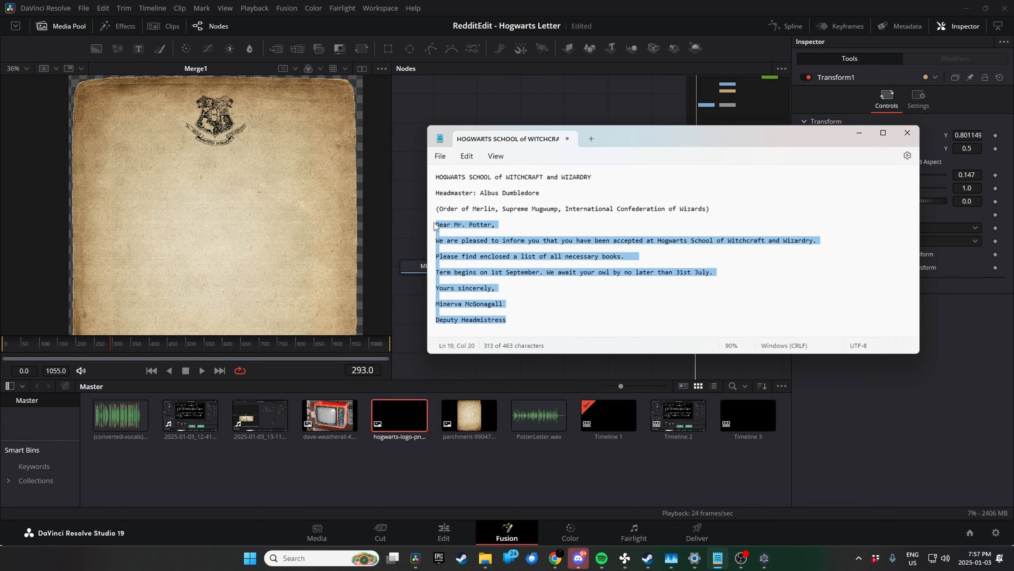
pyautogui.moveTo(711, 208); pyautogui.dragTo(438, 167)
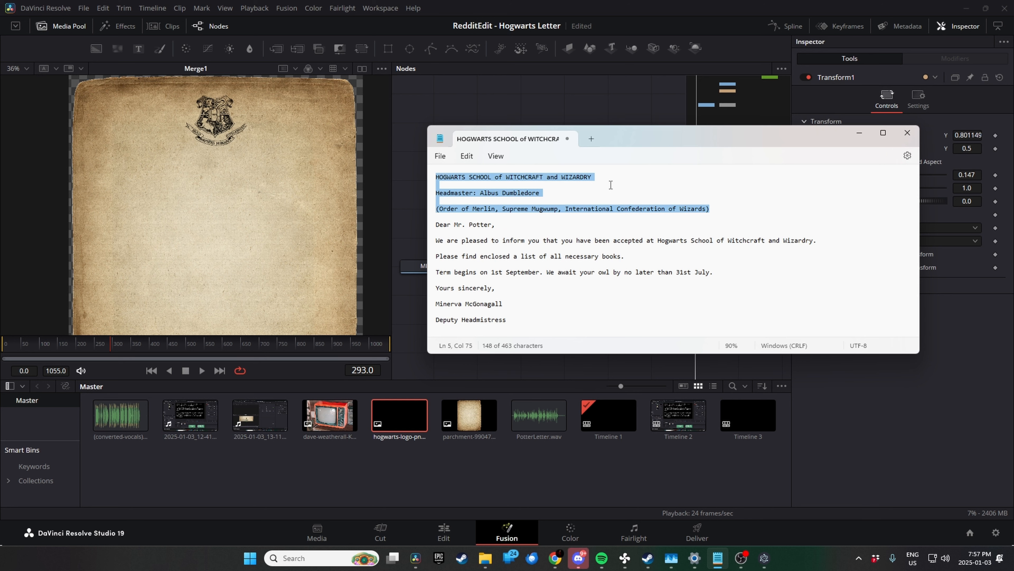
pyautogui.click(622, 109)
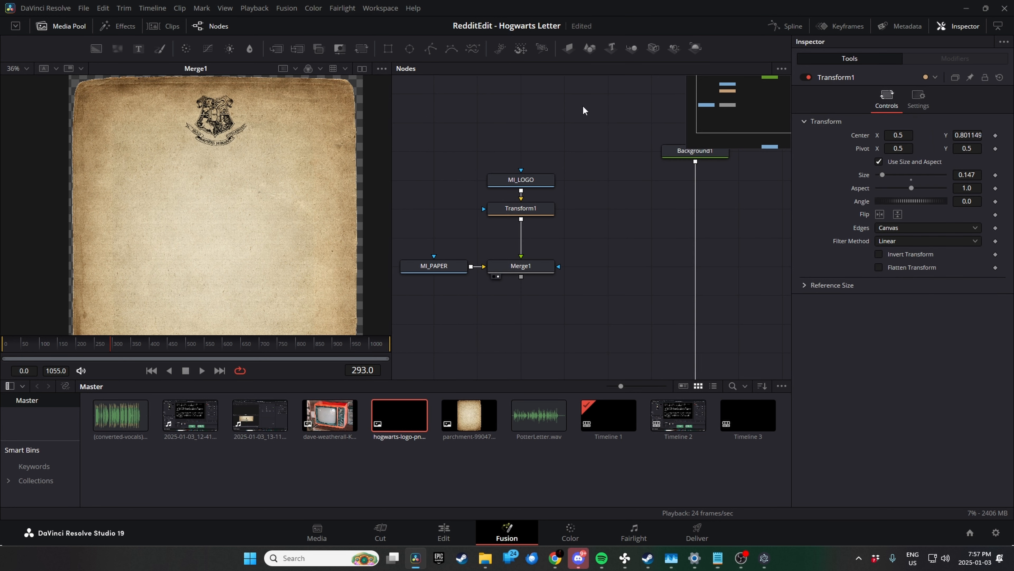
# Rearrange the node graph so MI_PAPER sits above MI_LOGO, Transform1 and Merge1 in one vertical column.
pyautogui.scroll(-2, 588, 154)
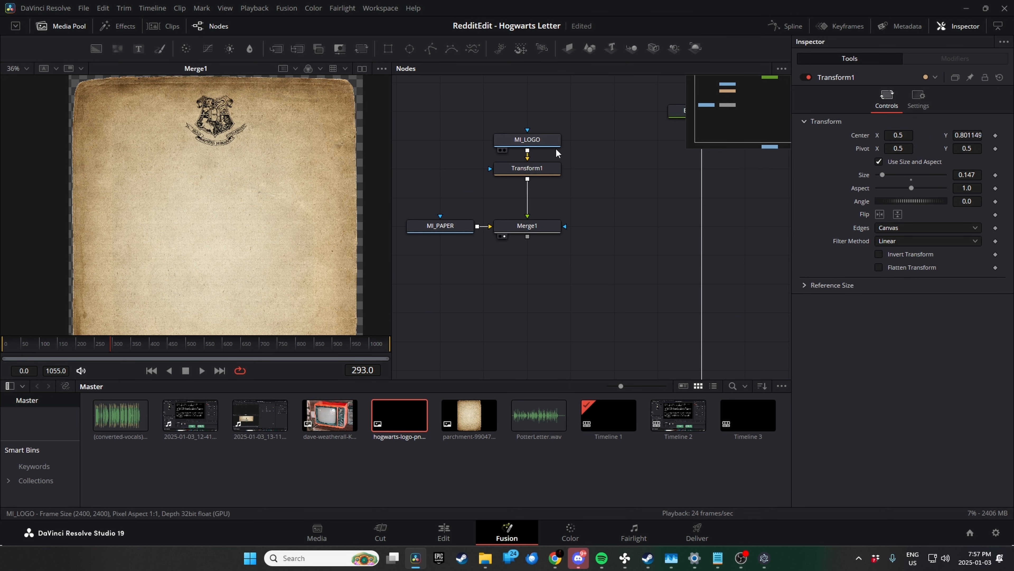
pyautogui.moveTo(454, 231); pyautogui.dragTo(596, 286)
pyautogui.moveTo(459, 143); pyautogui.dragTo(582, 122)
pyautogui.click(582, 120)
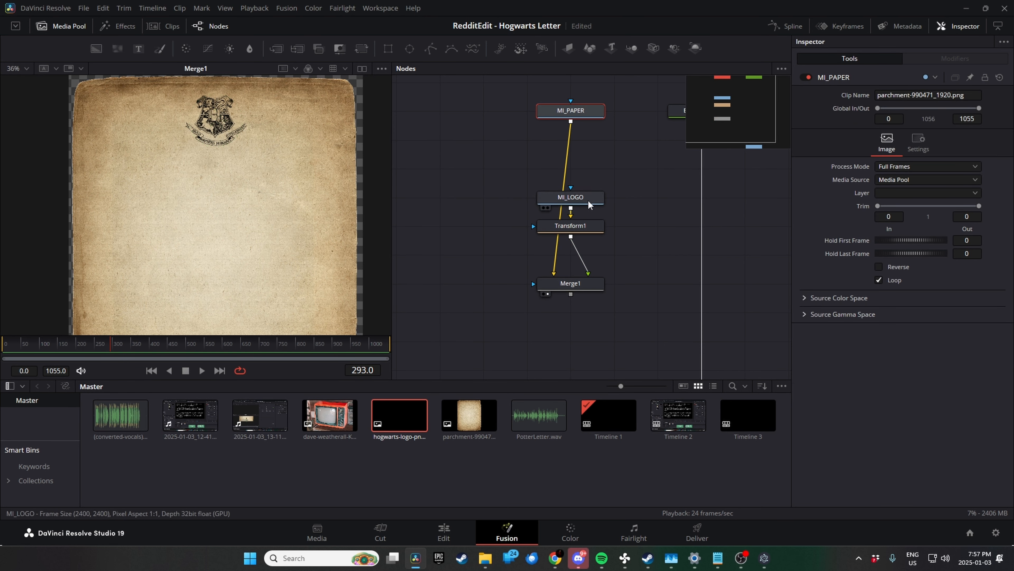
pyautogui.click(603, 284)
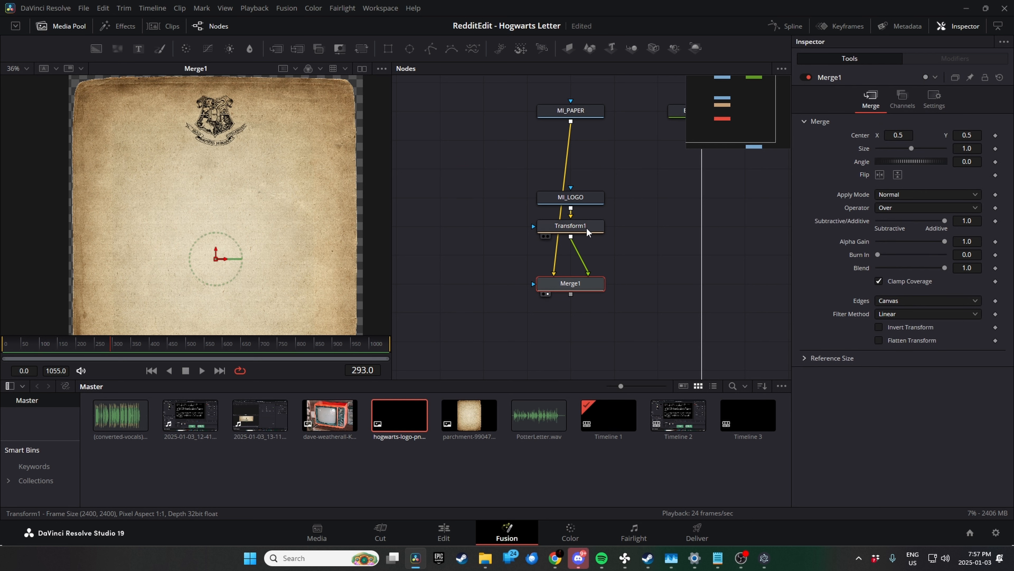
# Line up MI_LOGO, Transform1 and Merge1 in a horizontal row directly beneath MI_PAPER, with Merge1 under the paper node.
pyautogui.moveTo(586, 227); pyautogui.dragTo(515, 282)
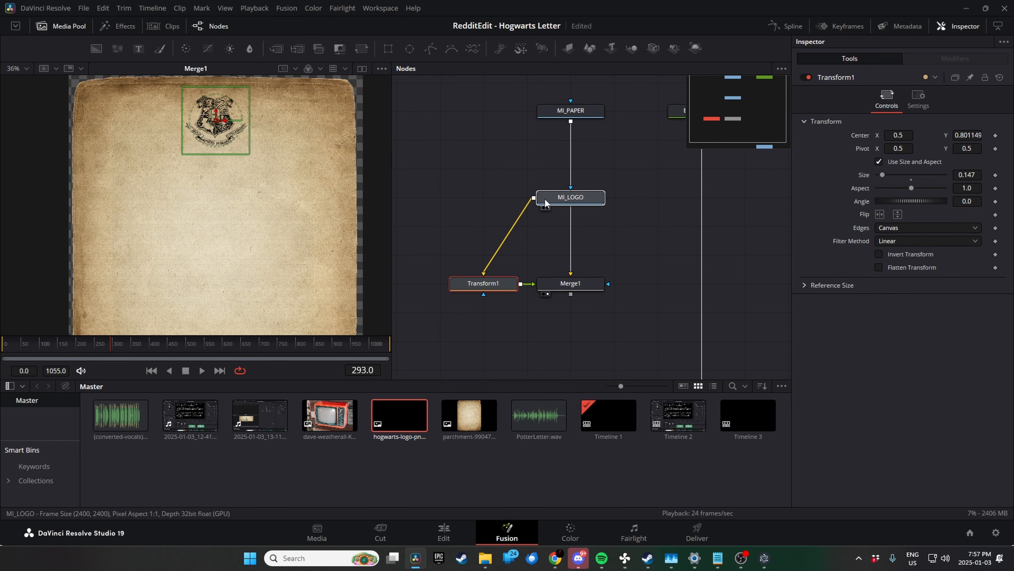
pyautogui.moveTo(544, 198); pyautogui.dragTo(391, 281)
pyautogui.moveTo(480, 249); pyautogui.dragTo(539, 228)
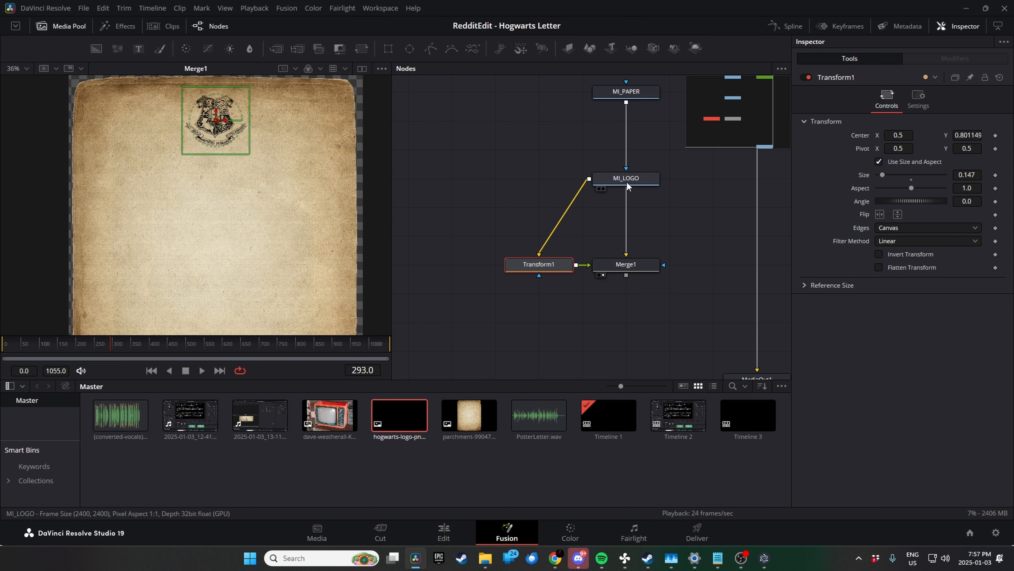
pyautogui.moveTo(626, 182); pyautogui.dragTo(615, 153)
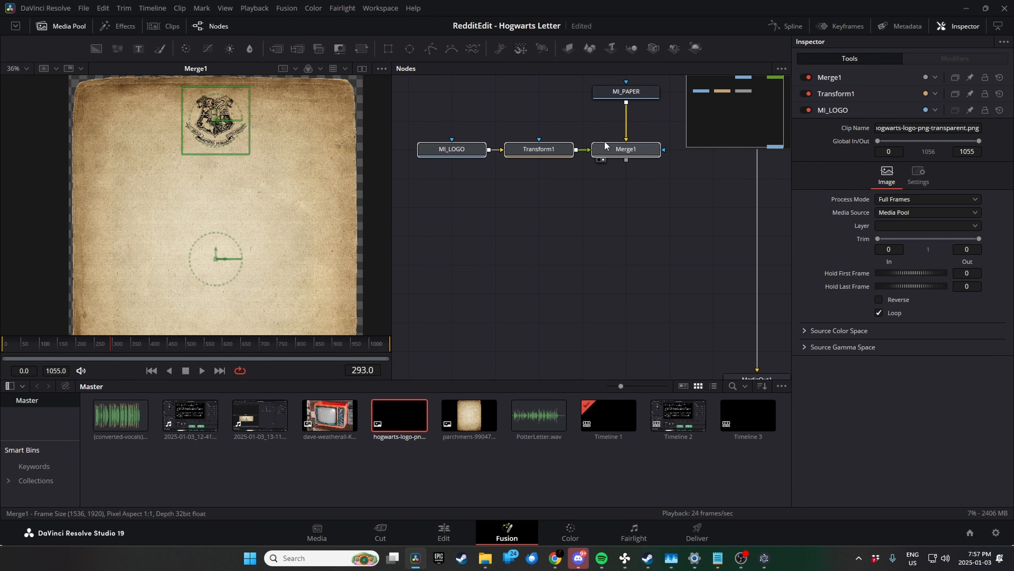
pyautogui.click(614, 151)
pyautogui.click(630, 213)
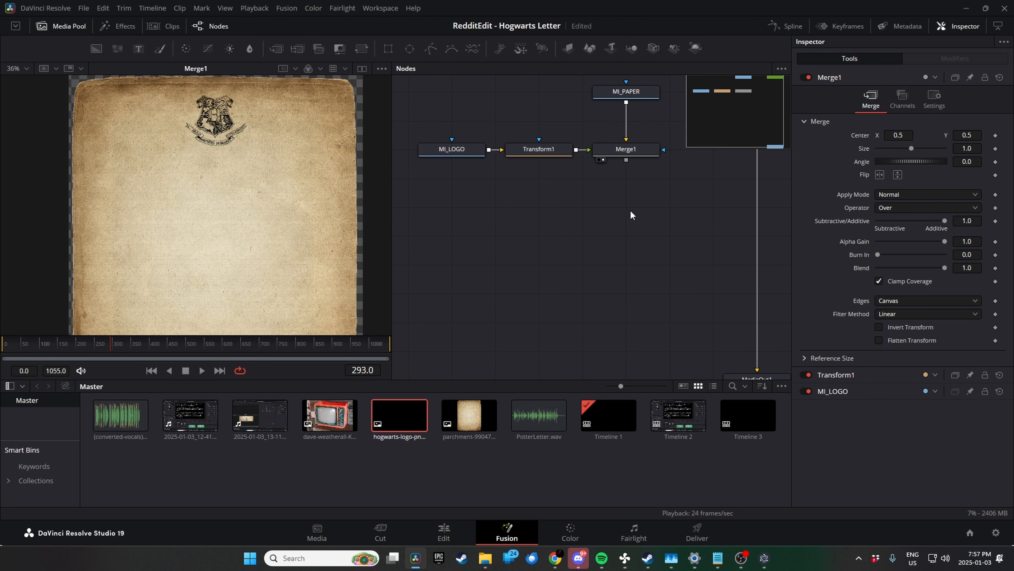
pyautogui.moveTo(615, 190); pyautogui.dragTo(609, 221)
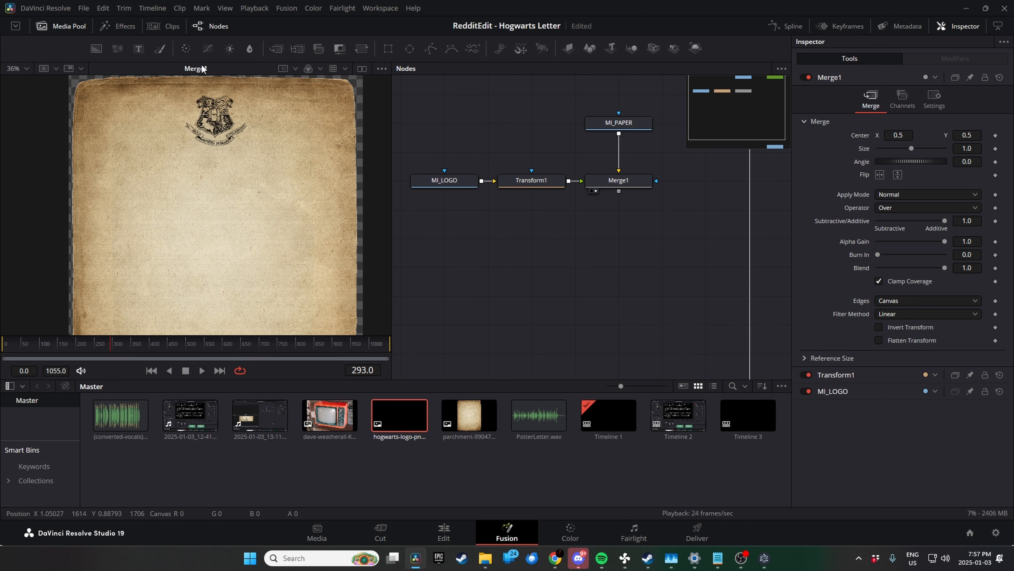
# Add a Text+ node merged over Merge1's output and paste the copied heading lines as its text.
pyautogui.moveTo(139, 49); pyautogui.dragTo(618, 191)
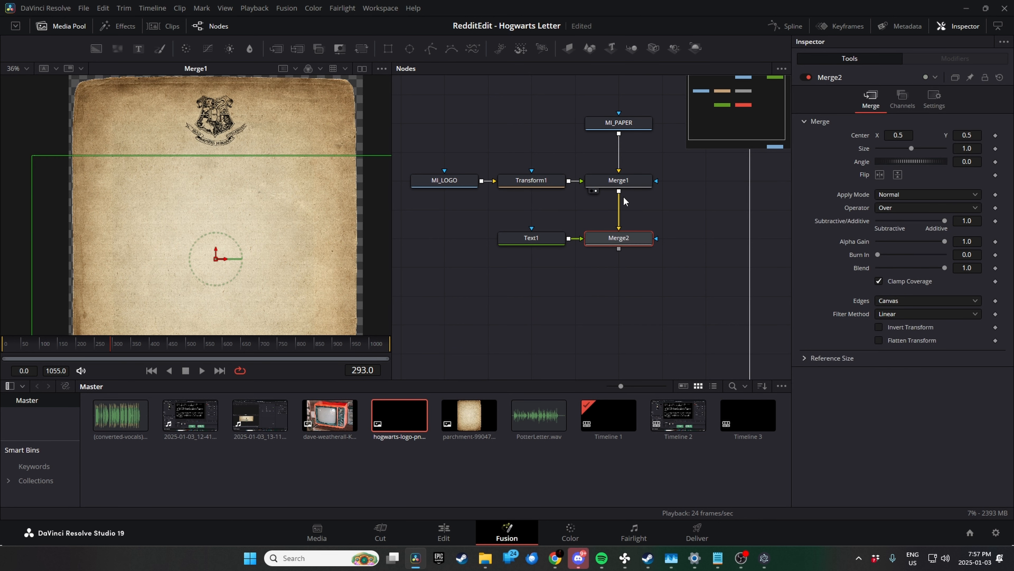
pyautogui.click(611, 121)
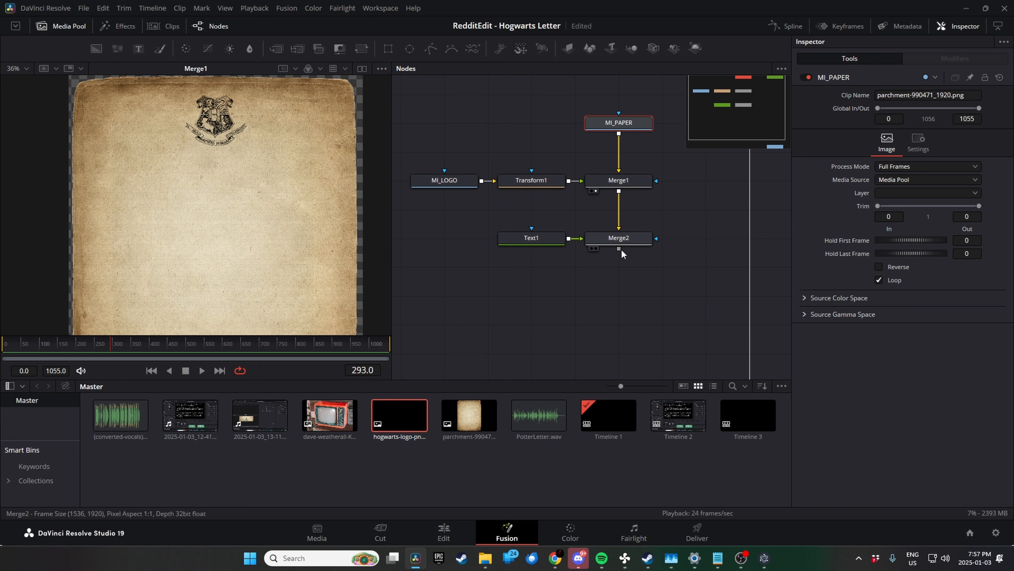
pyautogui.click(550, 237)
pyautogui.click(854, 195)
pyautogui.hotkey('ctrl', 'v')
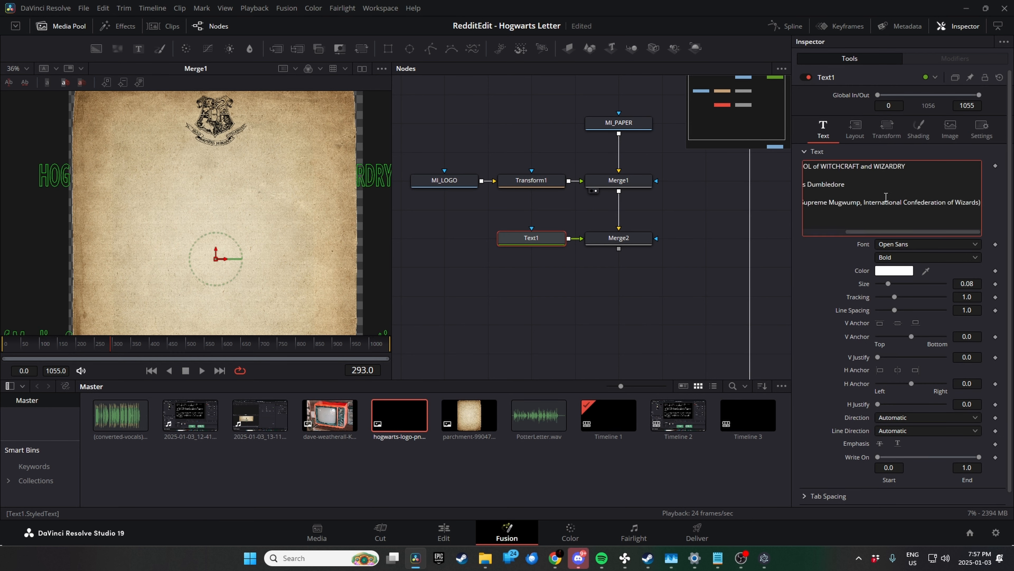
# Rename the Text1 node as TXT_HEAD.
pyautogui.click(537, 242)
pyautogui.press('F2')
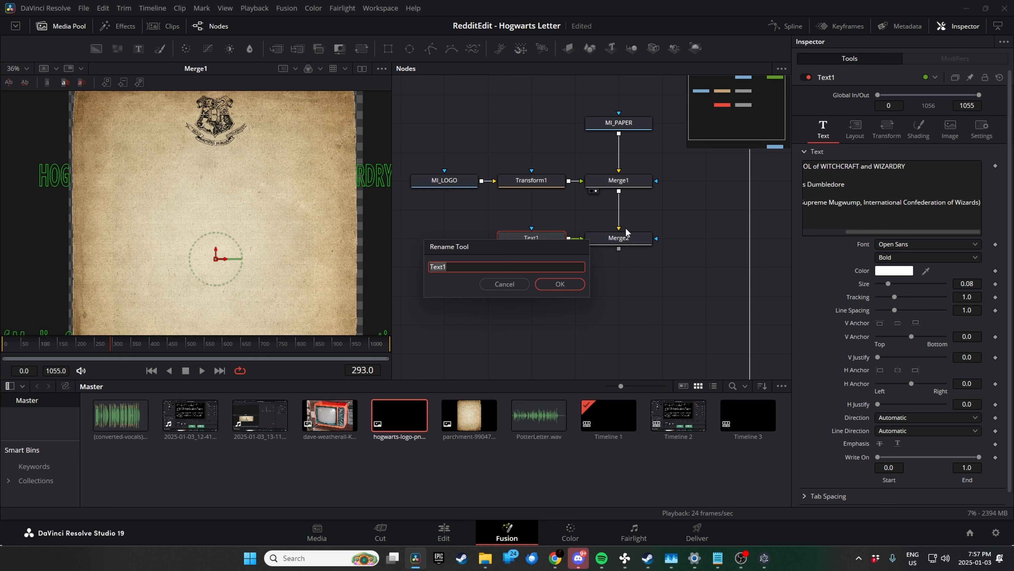
pyautogui.write('TXT_HEAD')
pyautogui.click(578, 287)
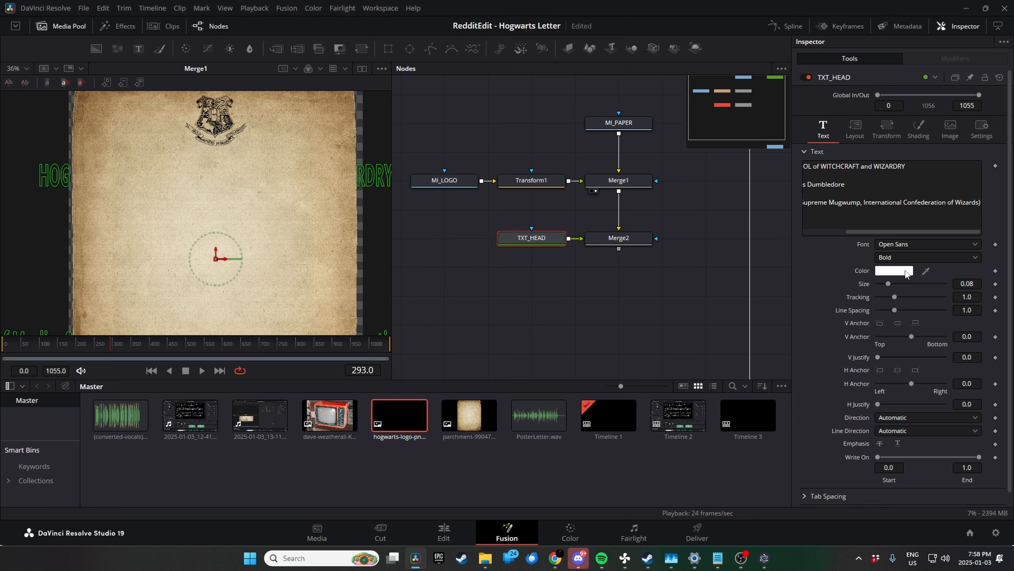
# With Merge2 shown in the viewer, set the TXT_HEAD text colour to black and its size to about 0.0313.
pyautogui.click(586, 258)
pyautogui.click(590, 248)
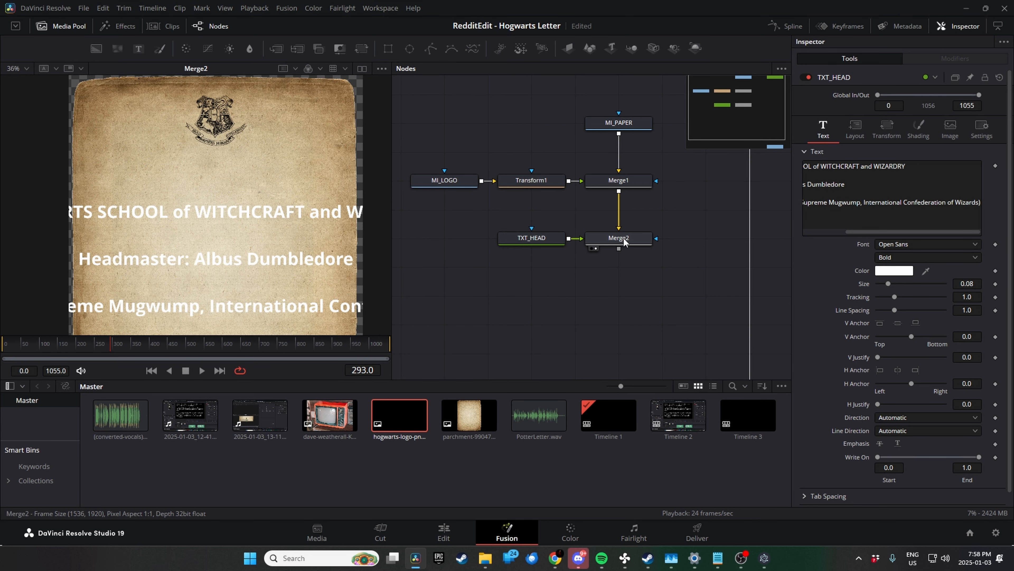
pyautogui.click(893, 271)
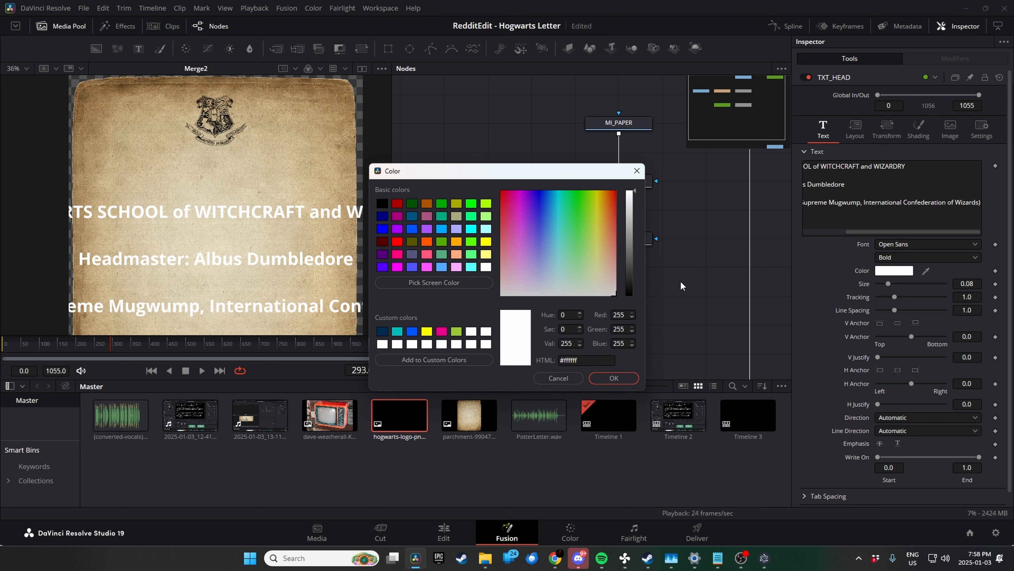
pyautogui.moveTo(629, 287); pyautogui.dragTo(630, 298)
pyautogui.click(614, 377)
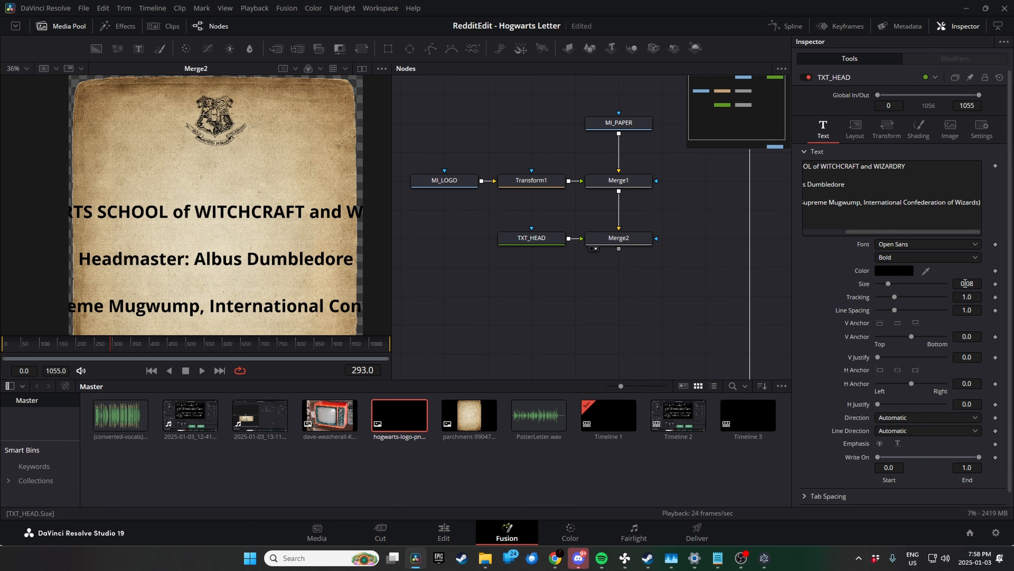
pyautogui.moveTo(968, 283)
pyautogui.mouseDown()
pyautogui.moveTo(916, 283)
pyautogui.moveTo(967, 287)
pyautogui.mouseUp()
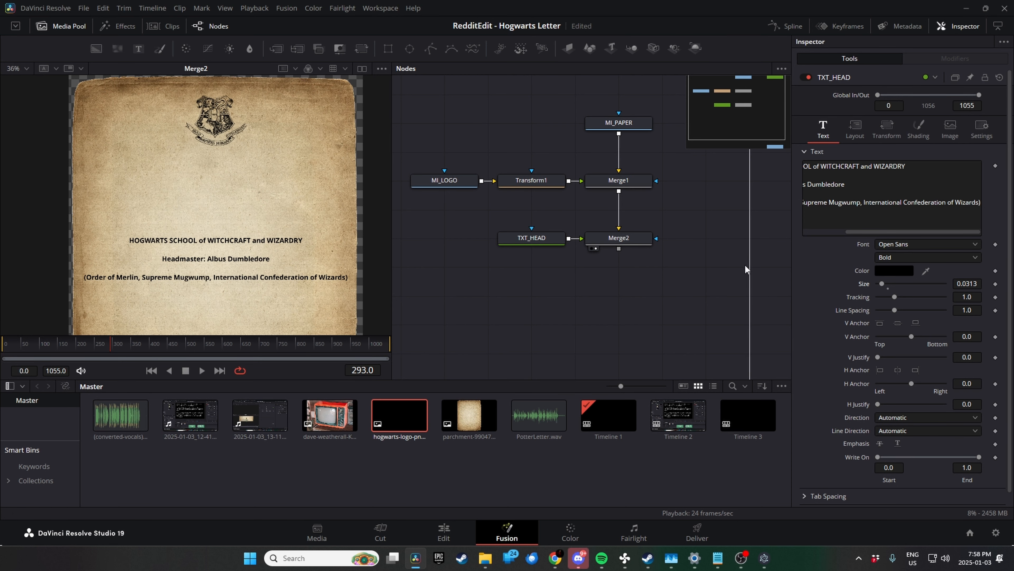
pyautogui.click(881, 244)
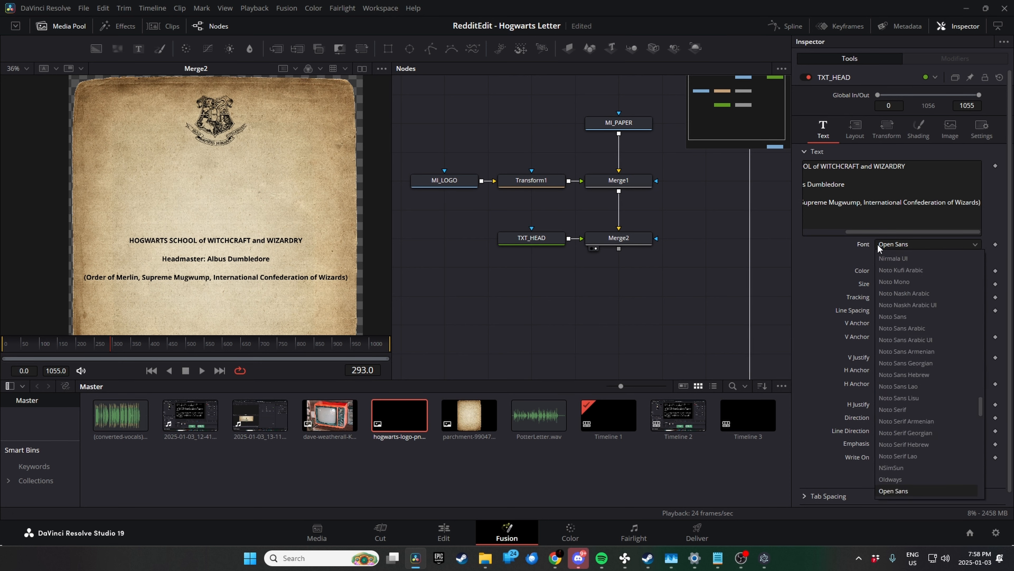
pyautogui.scroll(3, 900, 253)
pyautogui.click(985, 400)
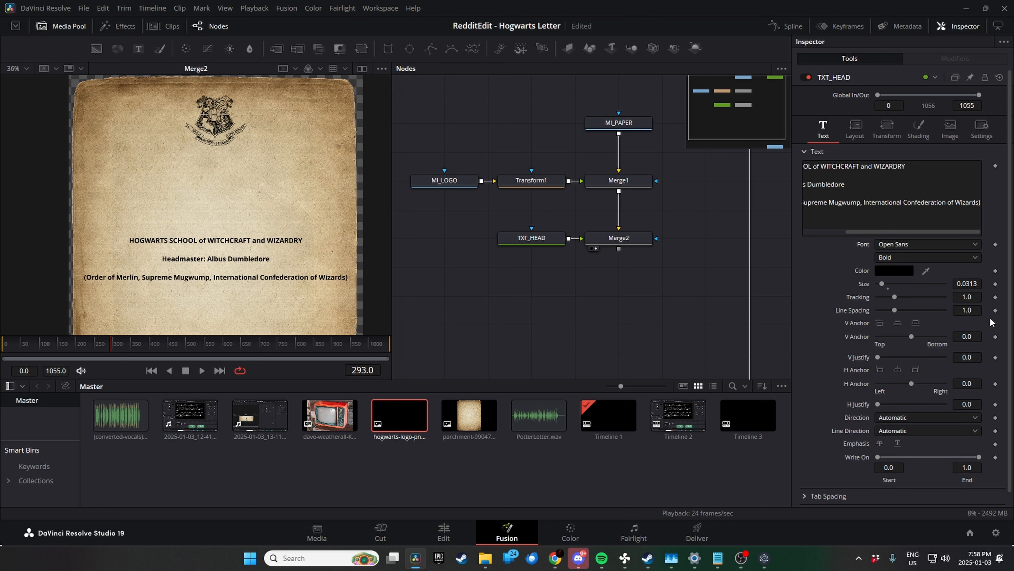
# Save the project.
pyautogui.click(84, 11)
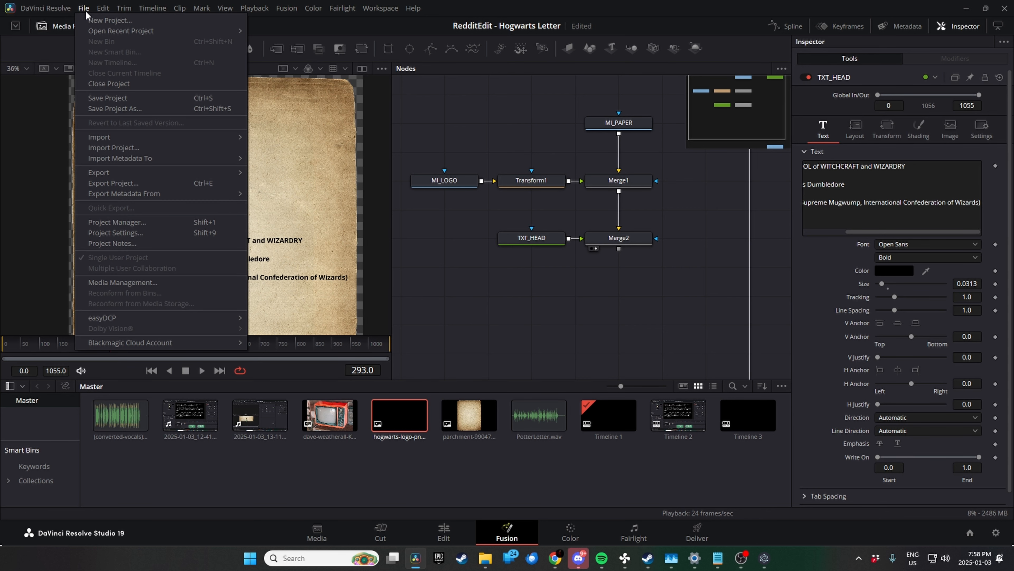
pyautogui.click(108, 98)
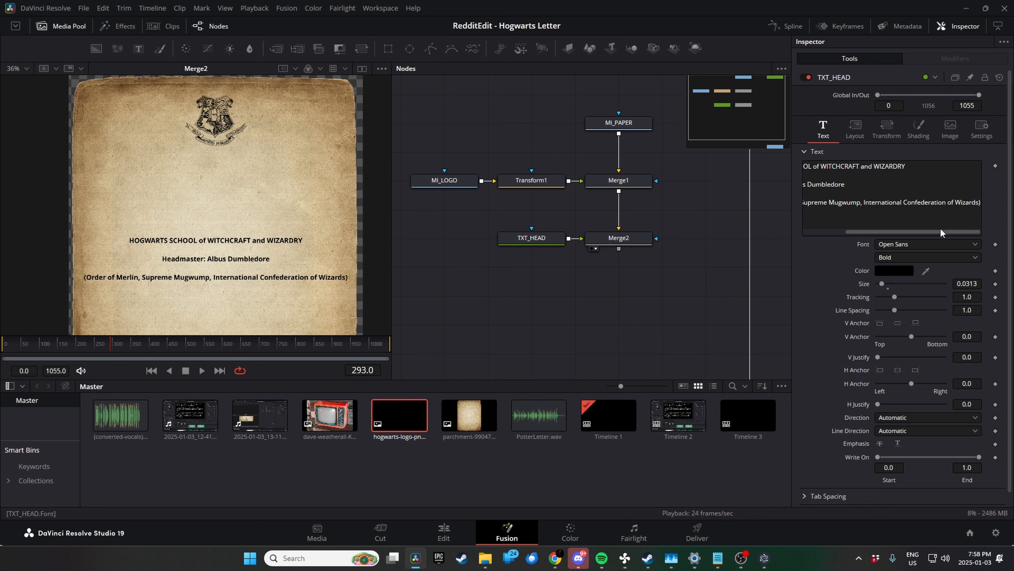
# Try the Allura font on the TXT_HEAD heading and inspect the lettering up close.
pyautogui.click(926, 245)
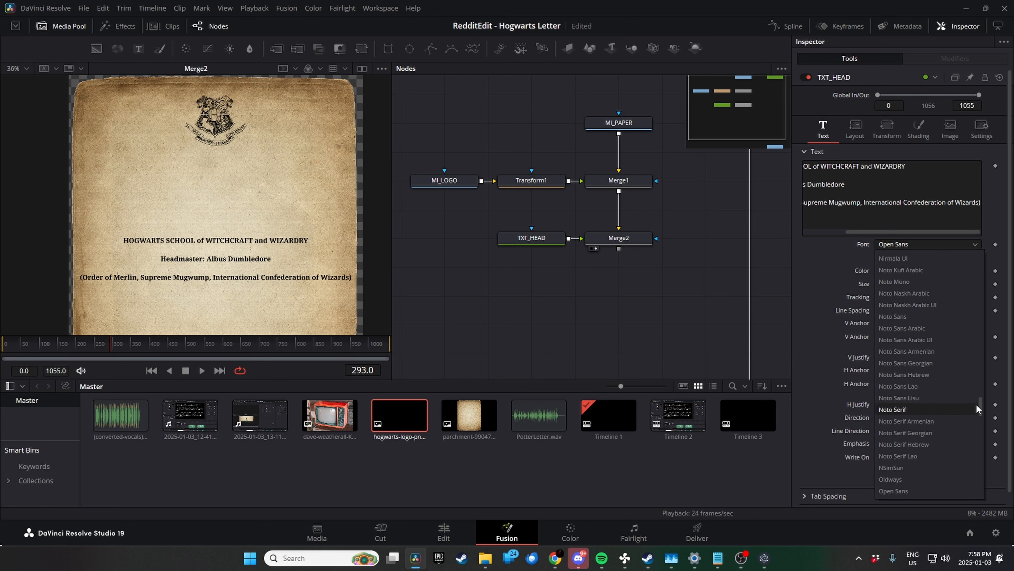
pyautogui.moveTo(981, 408); pyautogui.dragTo(987, 261)
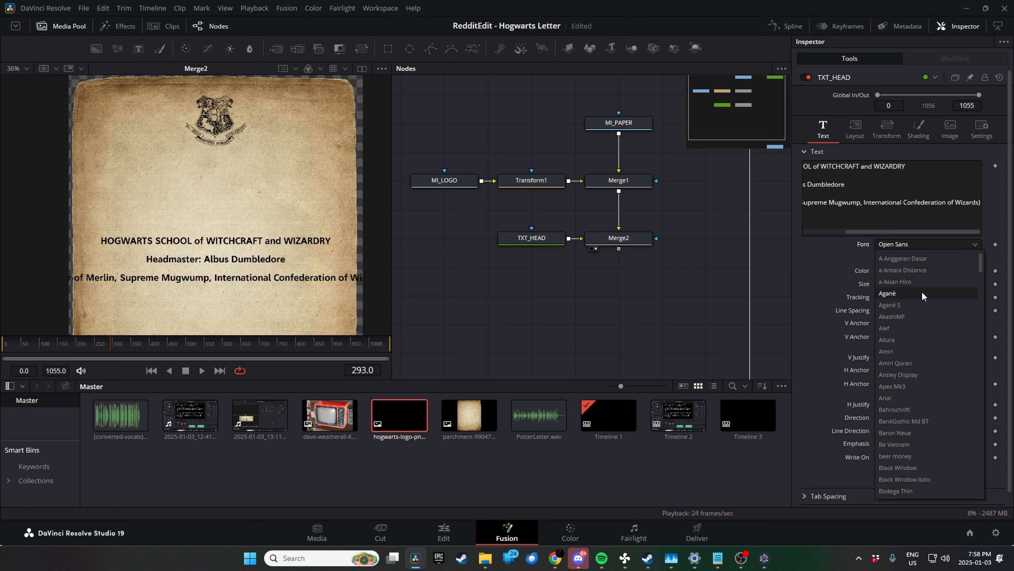
pyautogui.click(922, 338)
pyautogui.scroll(6, 234, 252)
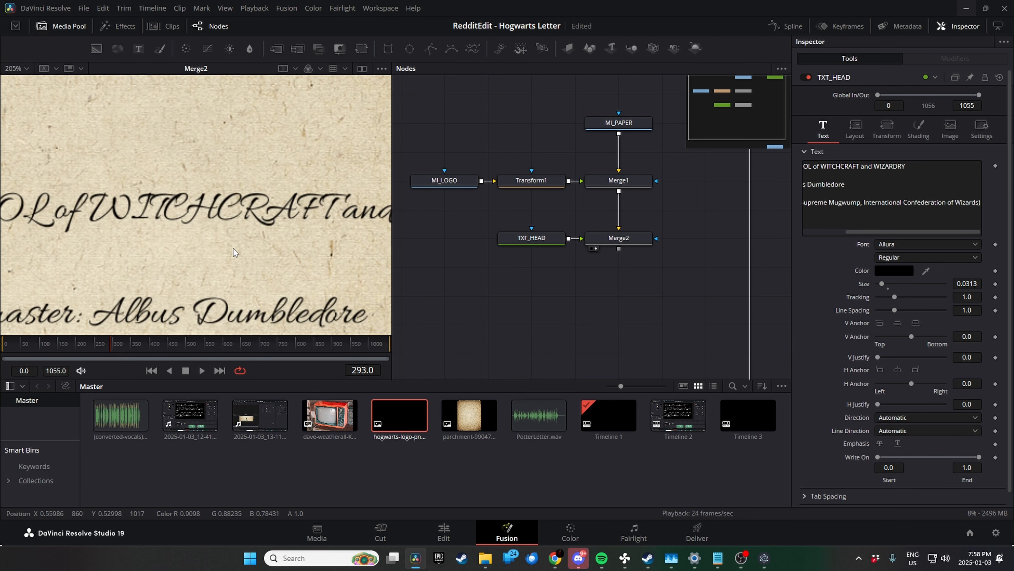
pyautogui.scroll(-3, 234, 252)
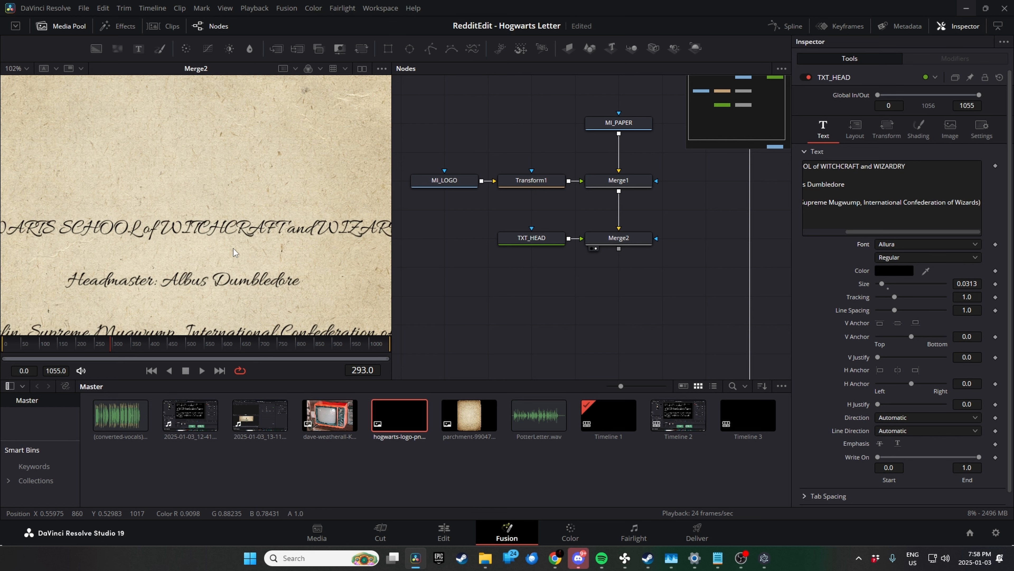
pyautogui.scroll(-1, 233, 252)
# Try the Black Window Italic font on the TXT_HEAD heading.
pyautogui.click(898, 244)
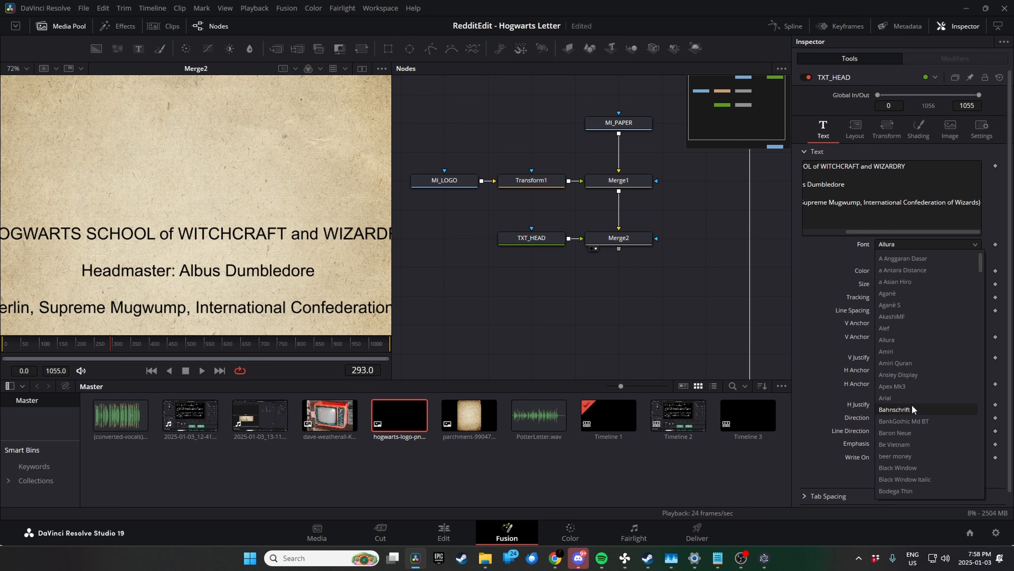
pyautogui.scroll(-1, 911, 406)
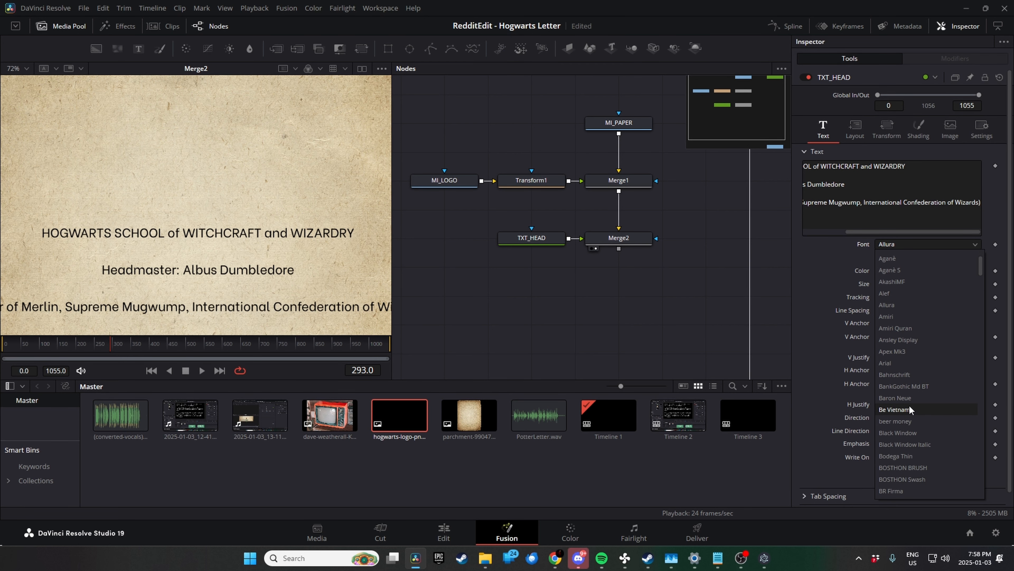
pyautogui.scroll(-1, 912, 420)
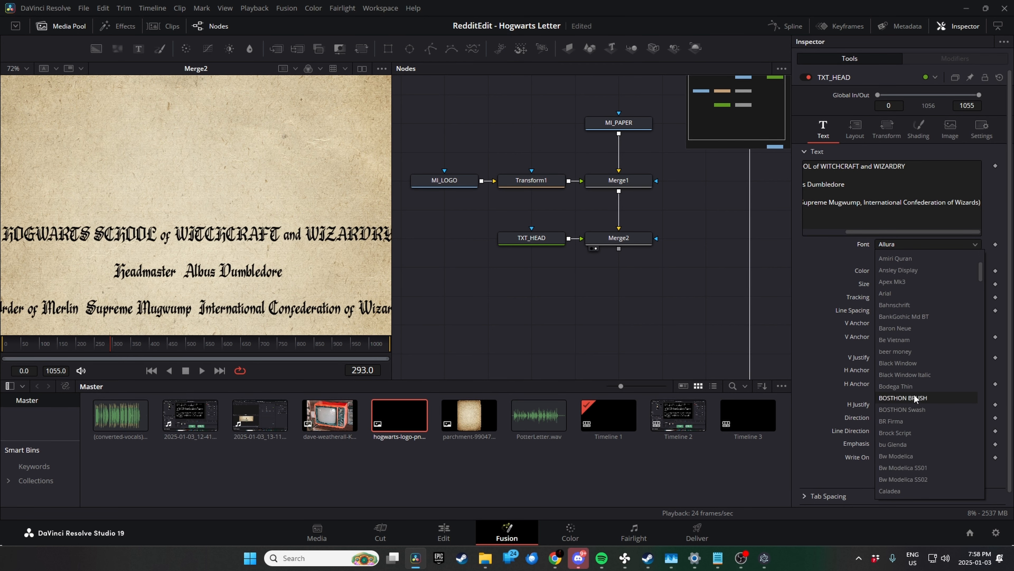
pyautogui.scroll(-3, 910, 377)
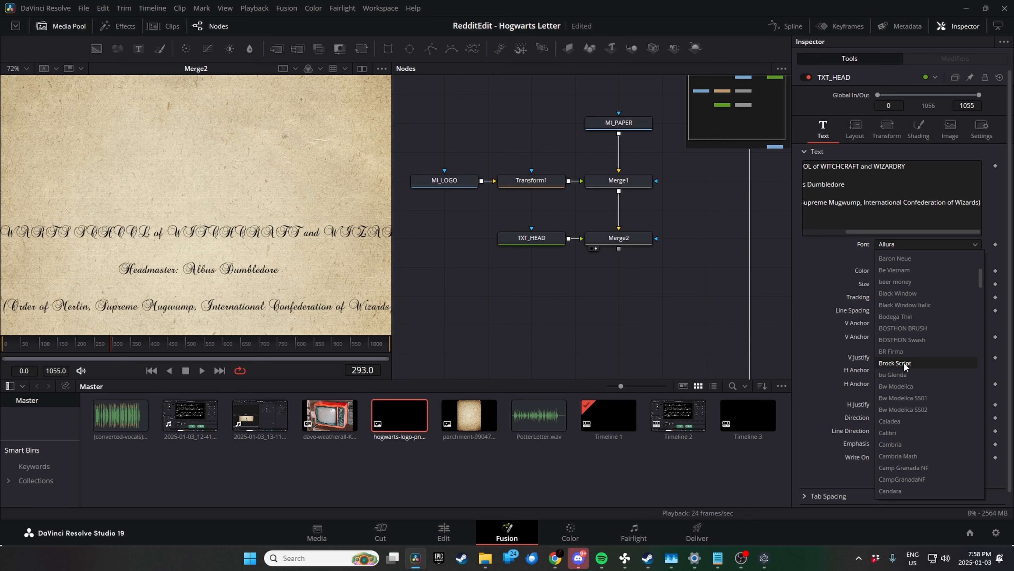
pyautogui.click(913, 305)
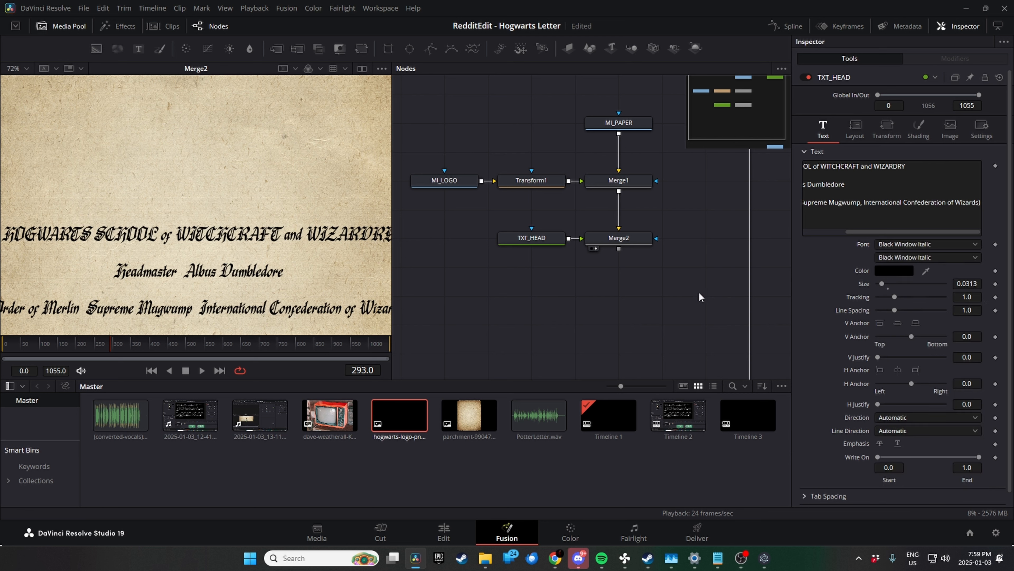
# Set the TXT_HEAD font to Black Window.
pyautogui.click(918, 243)
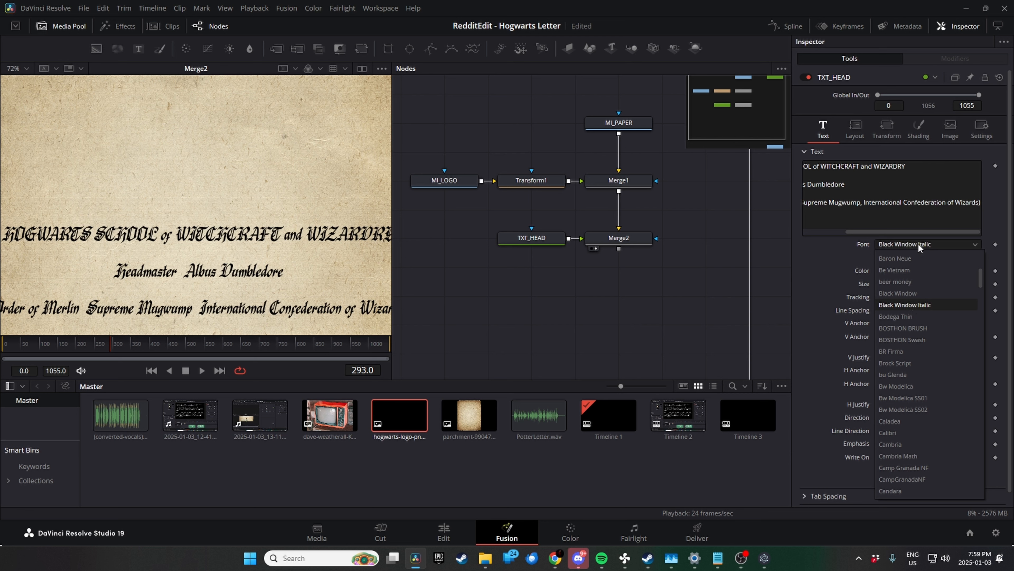
pyautogui.click(914, 293)
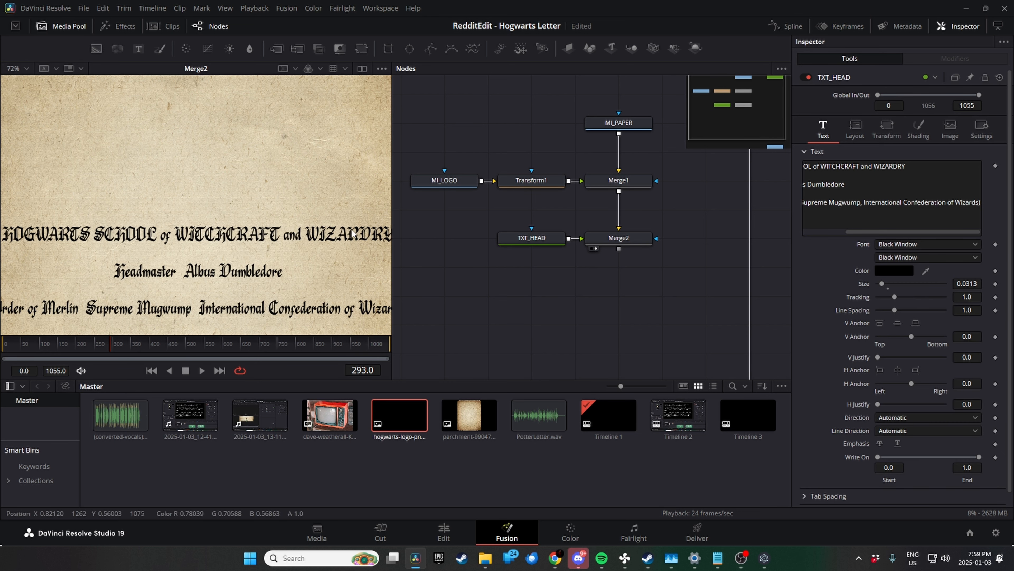
pyautogui.hotkey('ctrl', 'f')
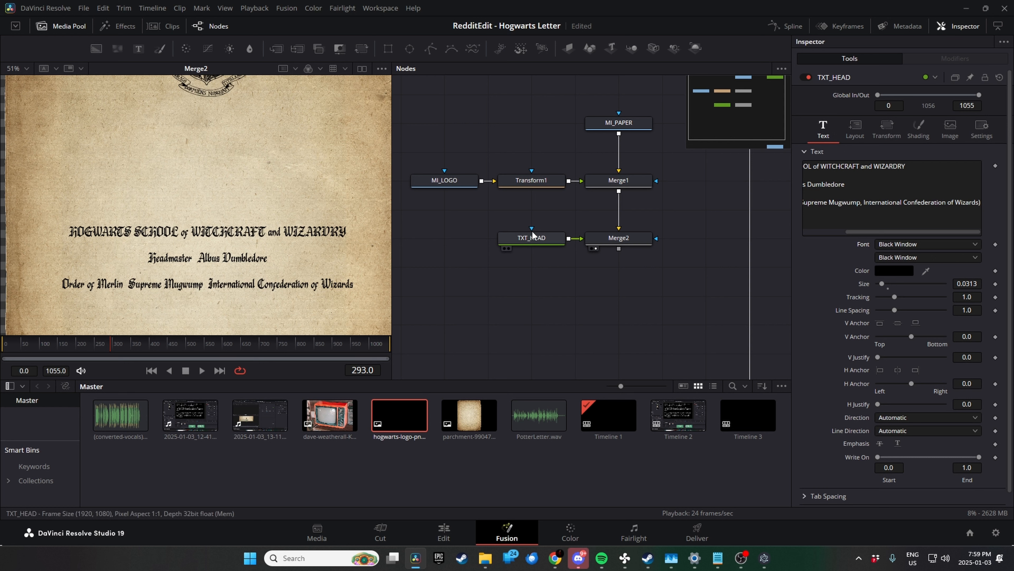
pyautogui.scroll(-2, 268, 225)
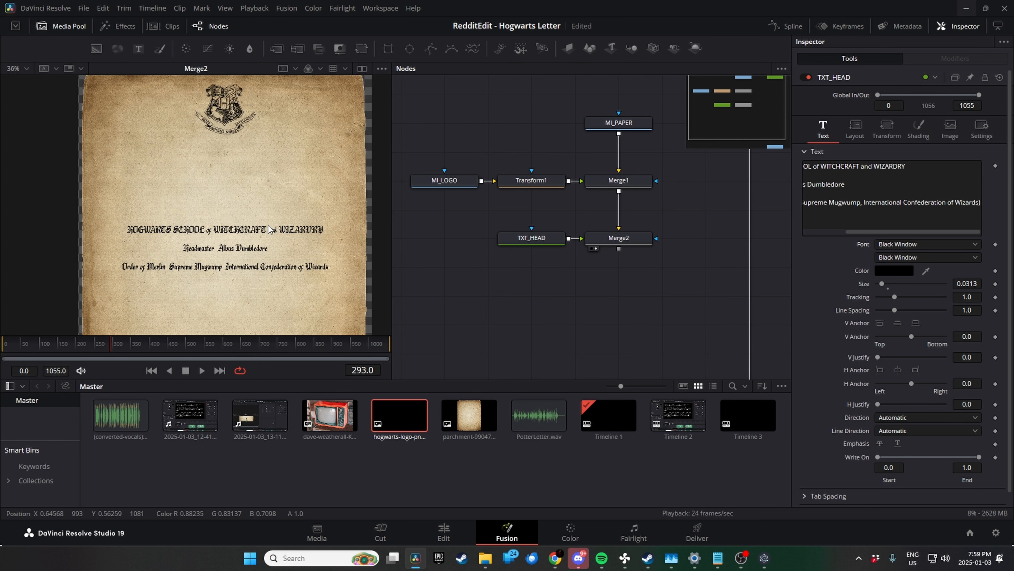
# Move the TXT_HEAD heading up to just below the logo by setting its layout centre Y to 0.87.
pyautogui.click(539, 241)
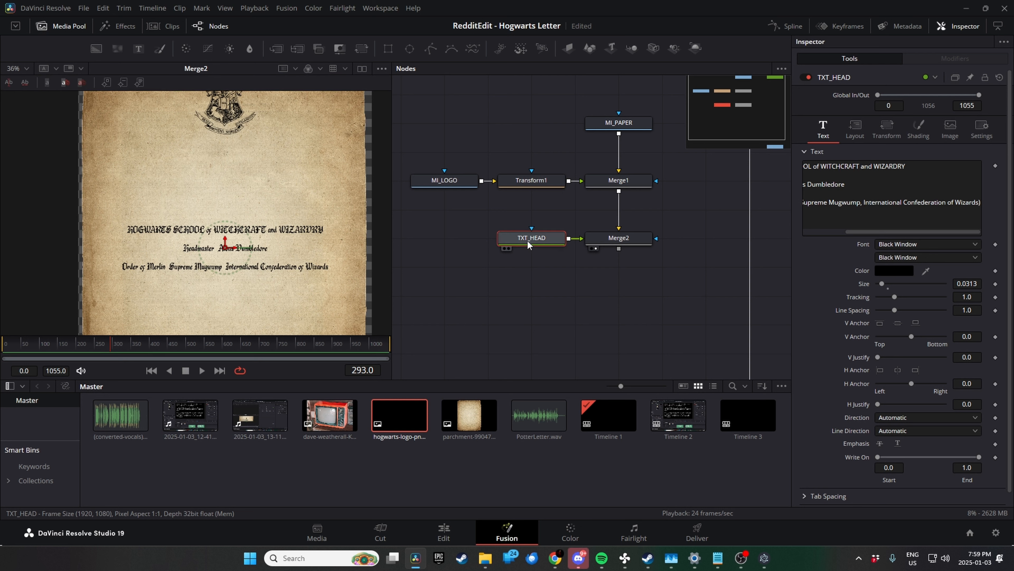
pyautogui.moveTo(540, 237)
pyautogui.mouseDown()
pyautogui.moveTo(453, 239)
pyautogui.moveTo(536, 234)
pyautogui.mouseUp()
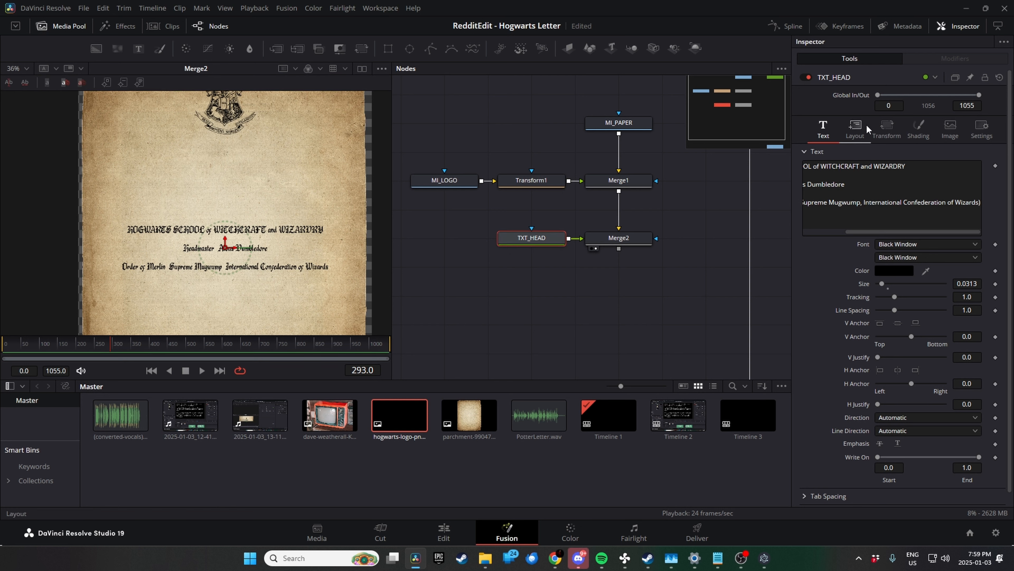
pyautogui.click(877, 135)
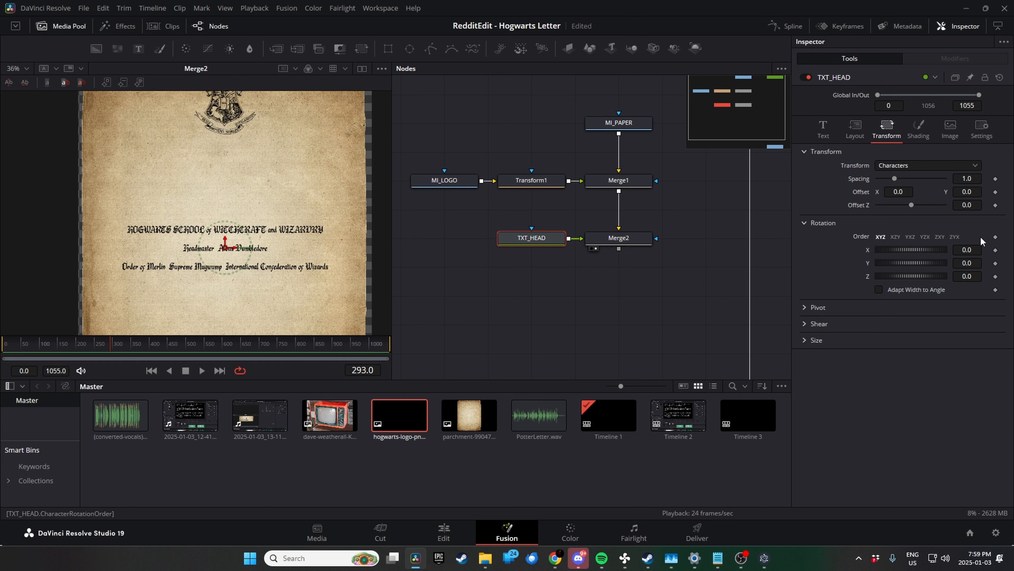
pyautogui.click(858, 131)
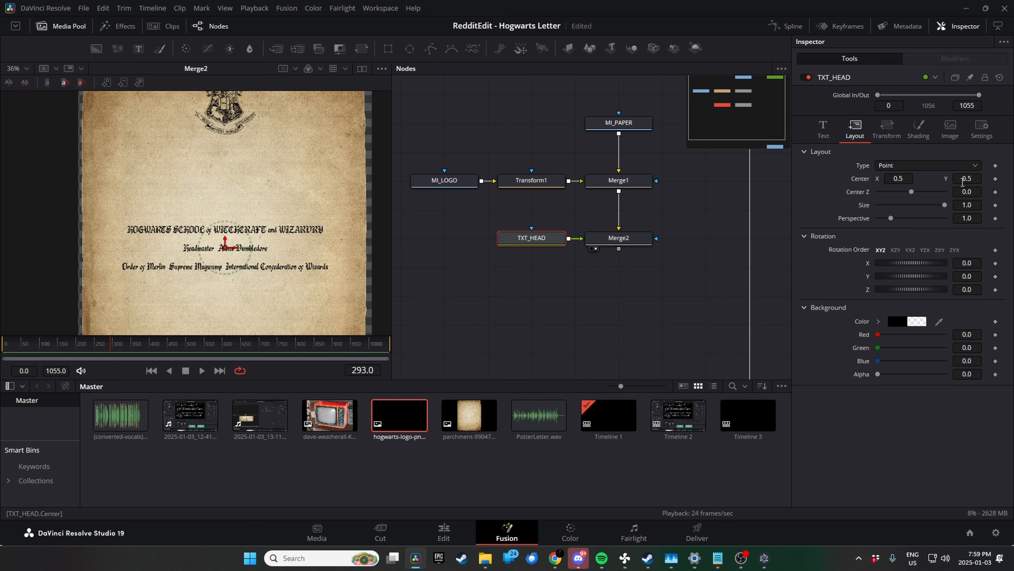
pyautogui.moveTo(968, 179); pyautogui.dragTo(1013, 179)
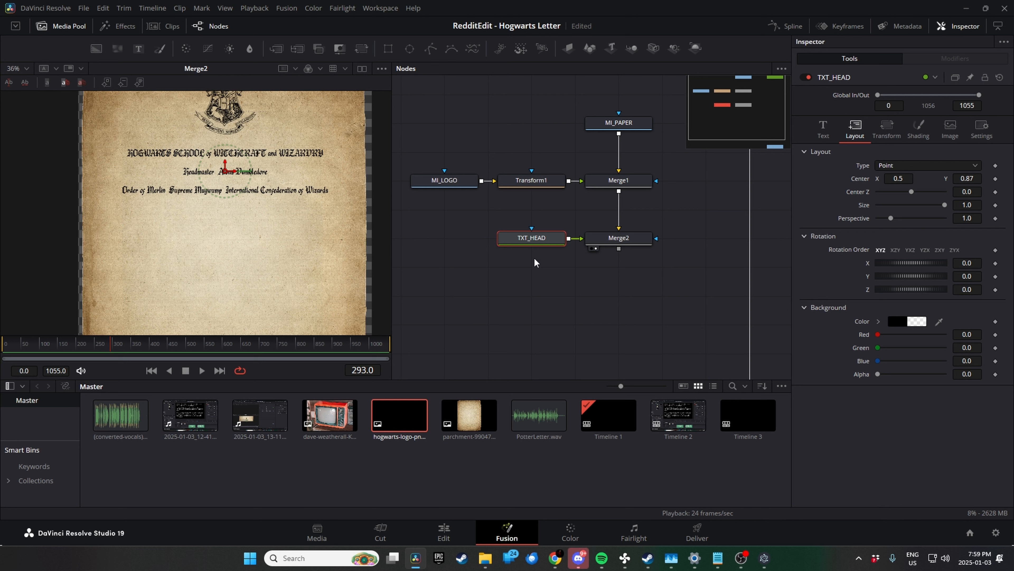
# Duplicate TXT_HEAD as a node named TXT_BODY and merge it over Merge2's output.
pyautogui.hotkey('ctrl', 'c')
pyautogui.hotkey('ctrl', 'v')
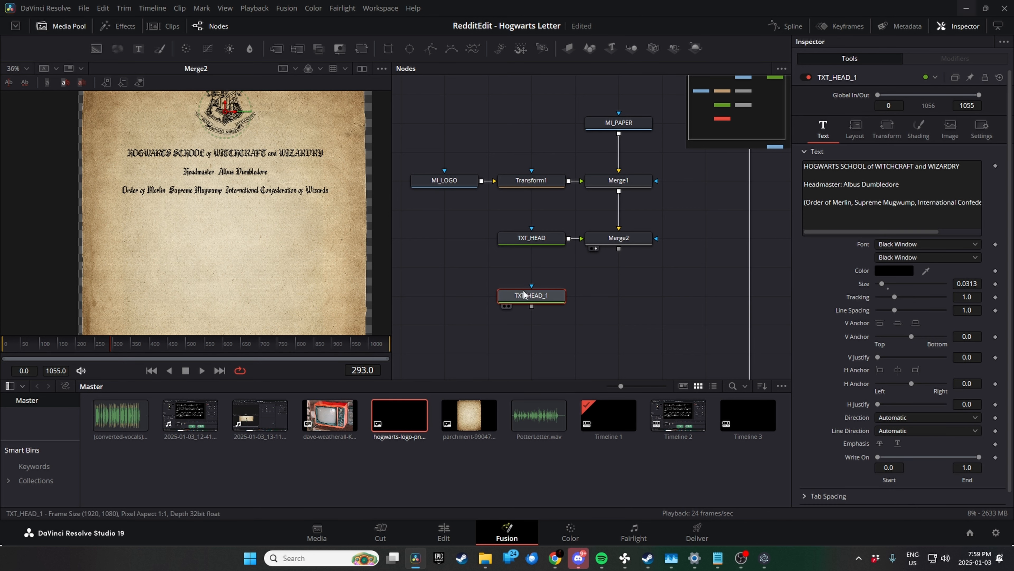
pyautogui.press('F2')
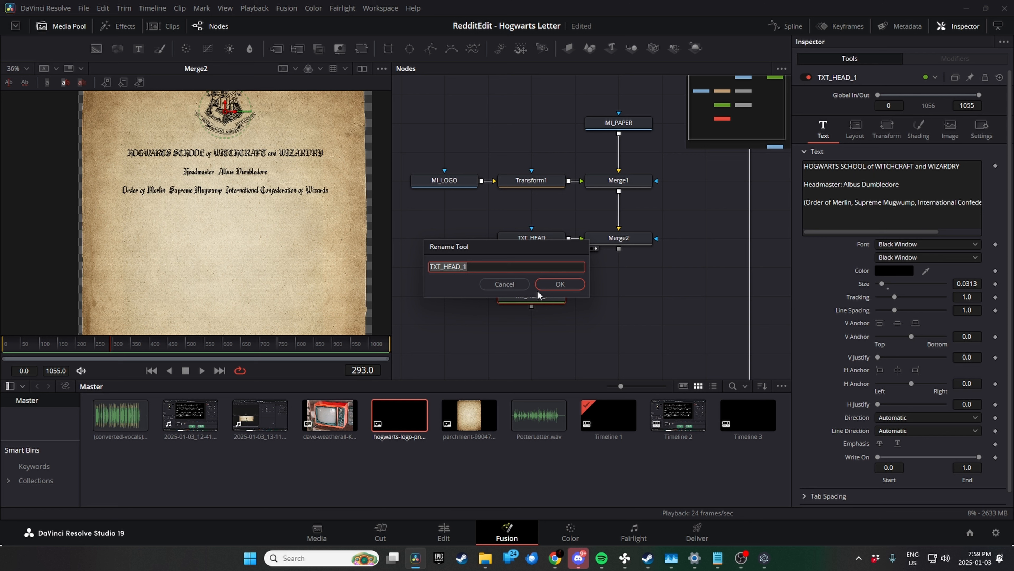
pyautogui.press('BackSpace')
pyautogui.write('TXT_BODYT')
pyautogui.press('BackSpace')
pyautogui.click(540, 283)
pyautogui.moveTo(533, 306); pyautogui.dragTo(619, 247)
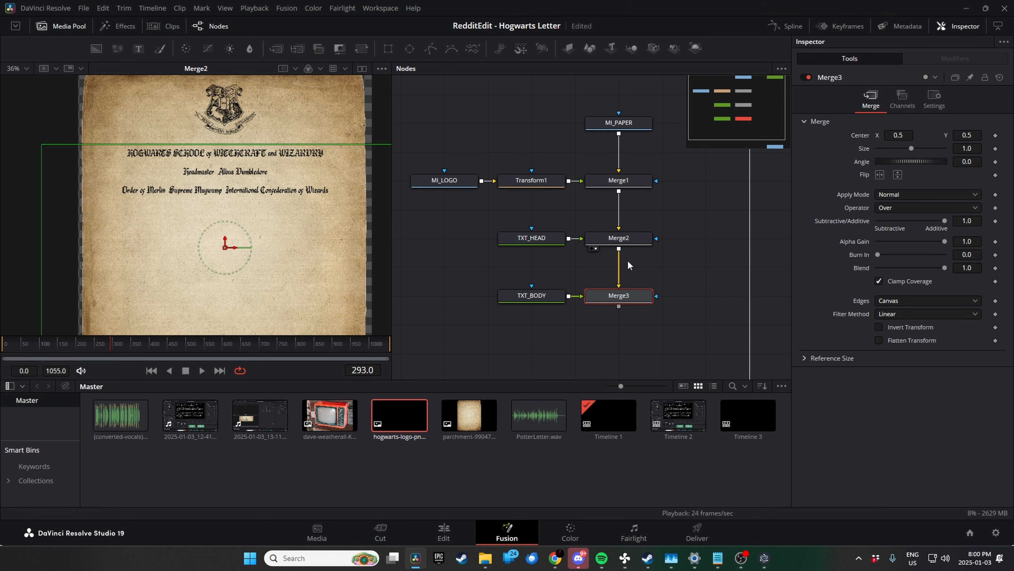
pyautogui.click(618, 122)
pyautogui.click(453, 180)
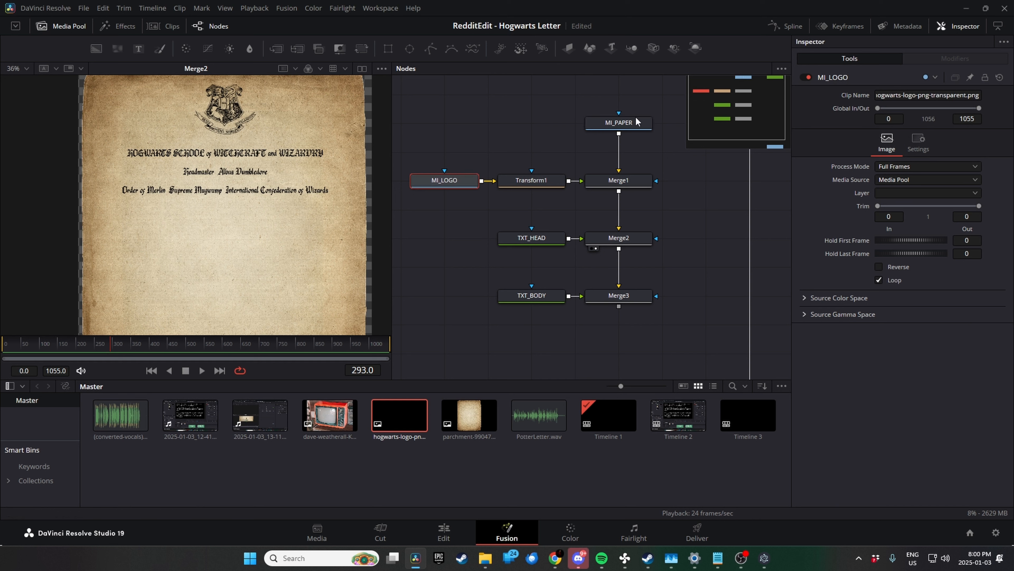
pyautogui.click(629, 180)
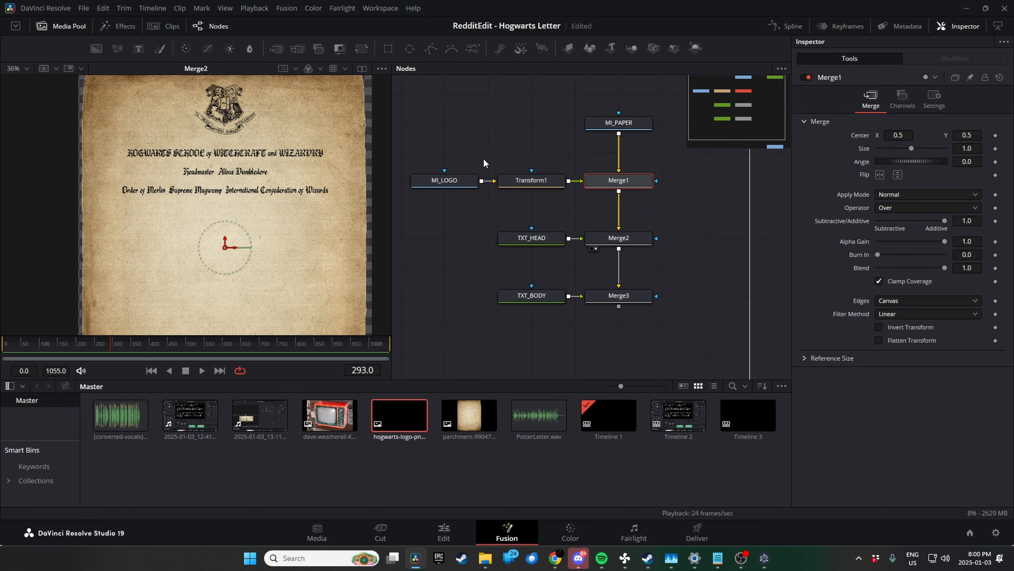
pyautogui.click(538, 243)
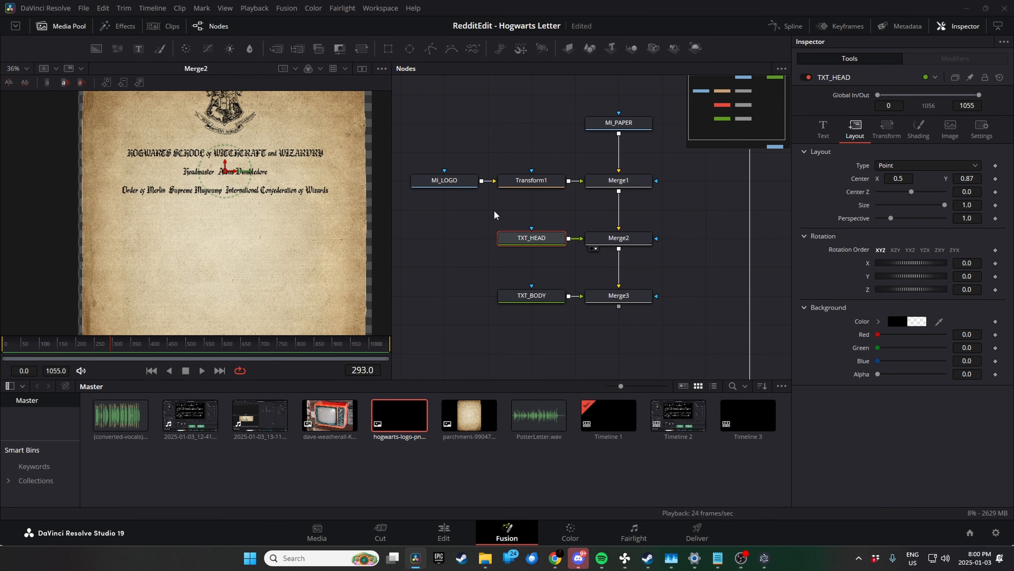
# Switch to Notepad and copy the letter body from the salutation through the closing signature lines.
pyautogui.hotkey('alt', 'Tab')
pyautogui.click(566, 256)
pyautogui.moveTo(515, 319); pyautogui.dragTo(437, 224)
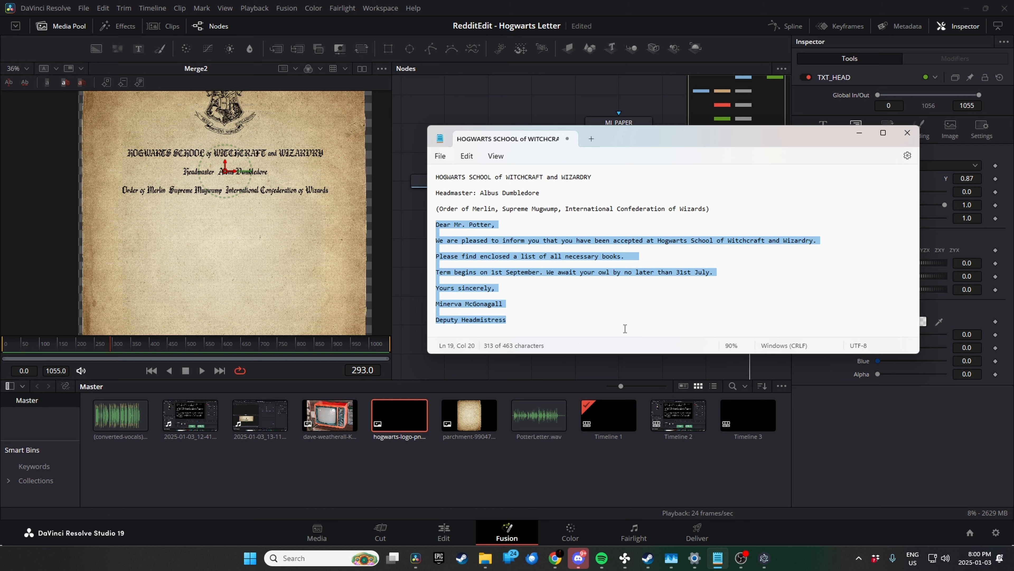
pyautogui.click(637, 13)
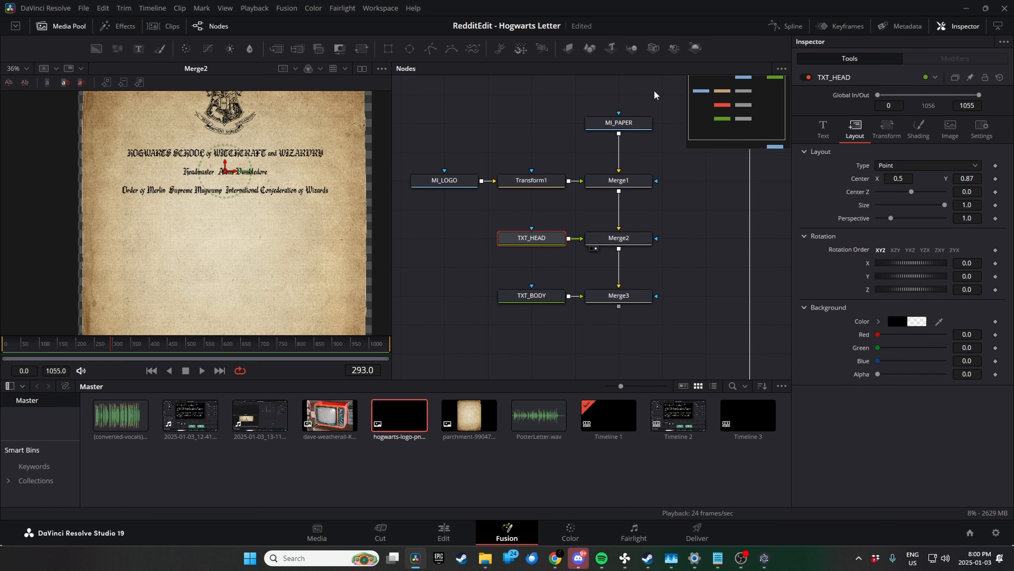
# Replace the TXT_BODY text with the copied letter body and show Merge3 in the viewer.
pyautogui.click(532, 296)
pyautogui.click(847, 217)
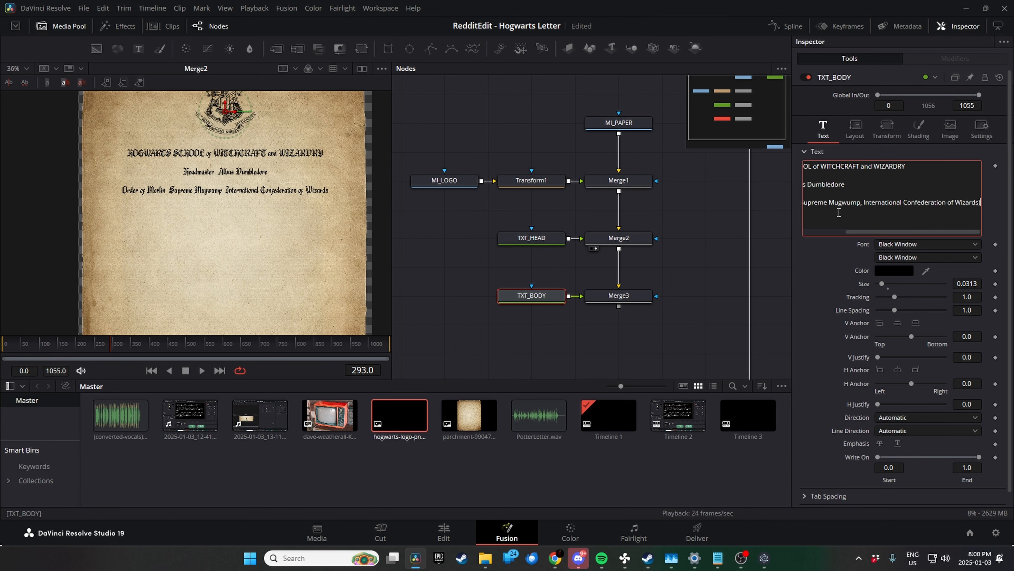
pyautogui.hotkey('ctrl', 'a')
pyautogui.hotkey('ctrl', 'v')
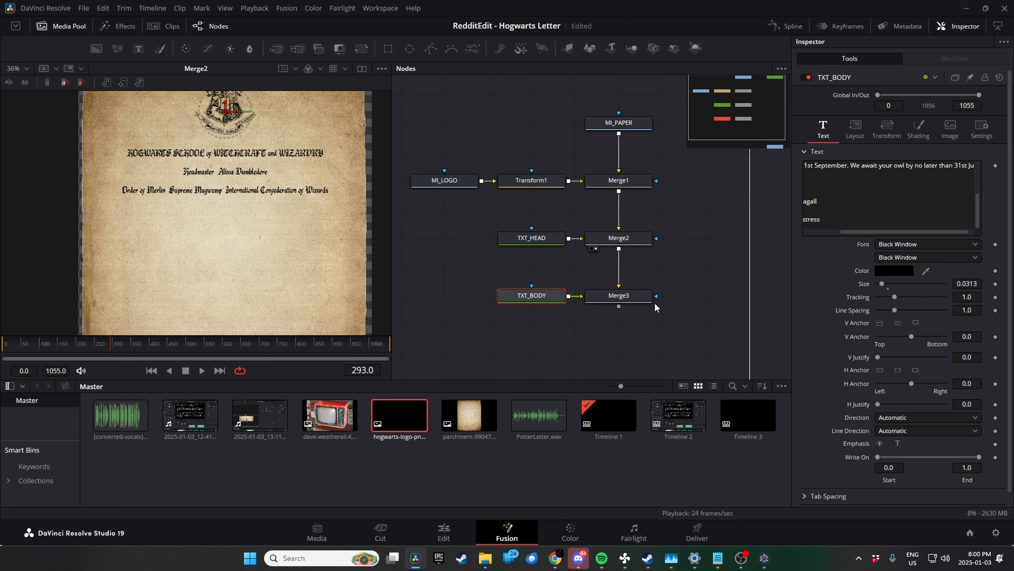
pyautogui.moveTo(645, 300)
pyautogui.mouseDown()
pyautogui.moveTo(428, 271)
pyautogui.moveTo(609, 310)
pyautogui.moveTo(640, 307)
pyautogui.mouseUp()
pyautogui.click(593, 306)
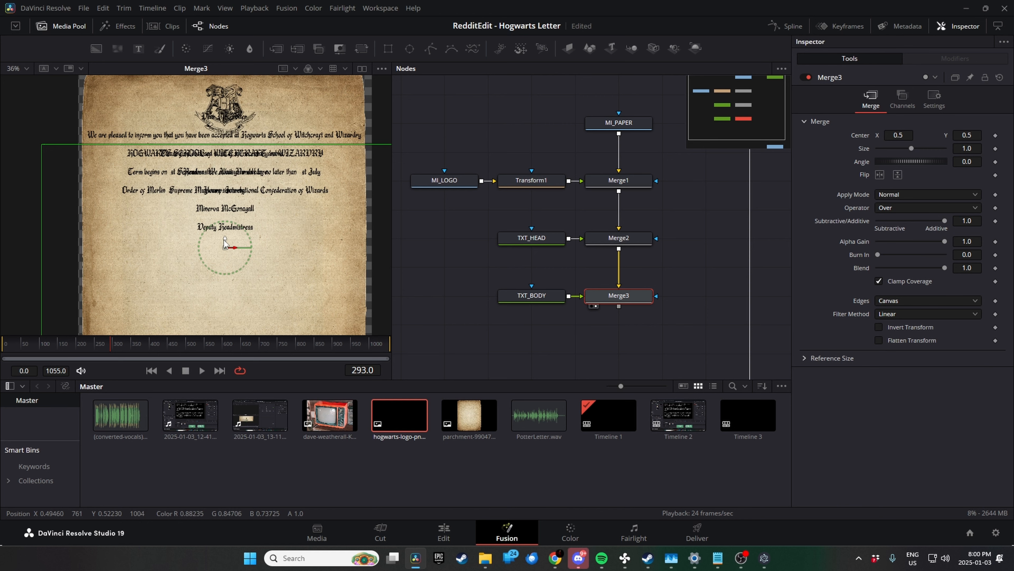
# Try moving the body text below the heading by shifting Merge3's centre down to Y about 0.23.
pyautogui.moveTo(224, 246); pyautogui.dragTo(230, 334)
pyautogui.moveTo(258, 265); pyautogui.dragTo(281, 196)
pyautogui.moveTo(246, 264); pyautogui.dragTo(247, 267)
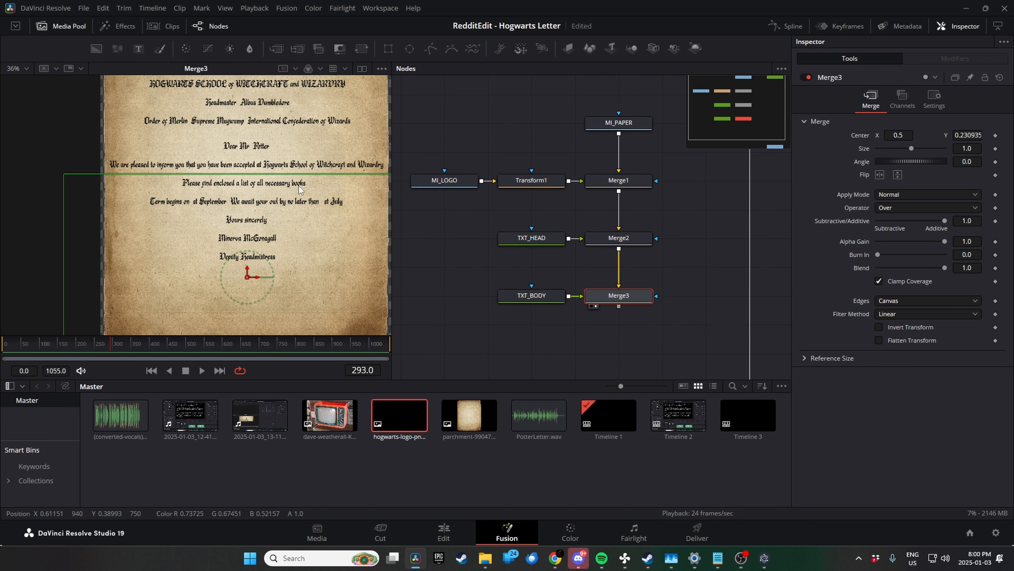
# Undo the position changes made to Merge3's centre.
pyautogui.click(539, 297)
pyautogui.click(639, 298)
pyautogui.hotkey('ctrl', 'z')
pyautogui.hotkey('ctrl', 'z')
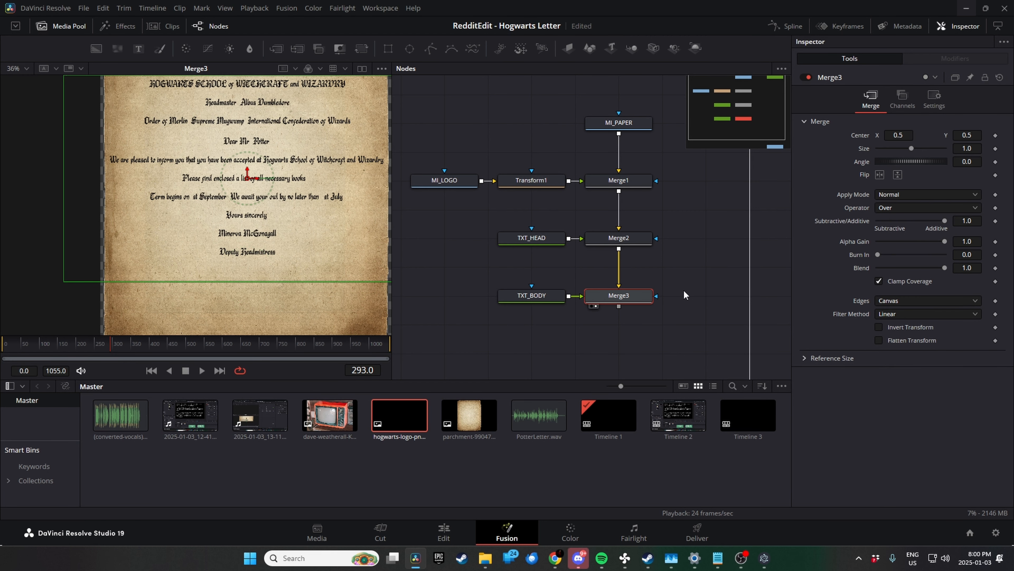
# Place the TXT_BODY text below the heading by setting its layout centre Y to 0.378.
pyautogui.click(532, 297)
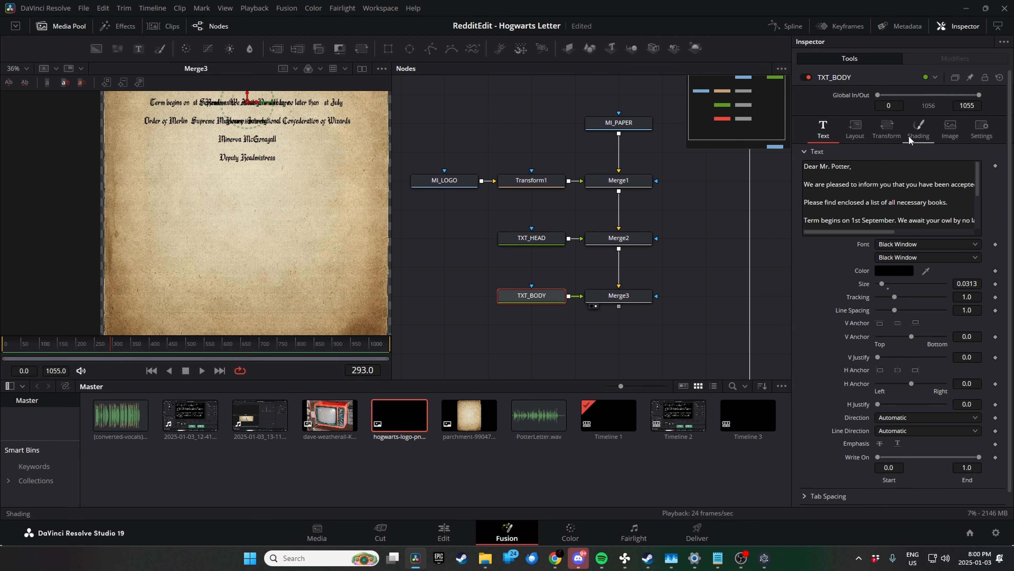
pyautogui.click(855, 129)
pyautogui.moveTo(968, 181); pyautogui.dragTo(927, 183)
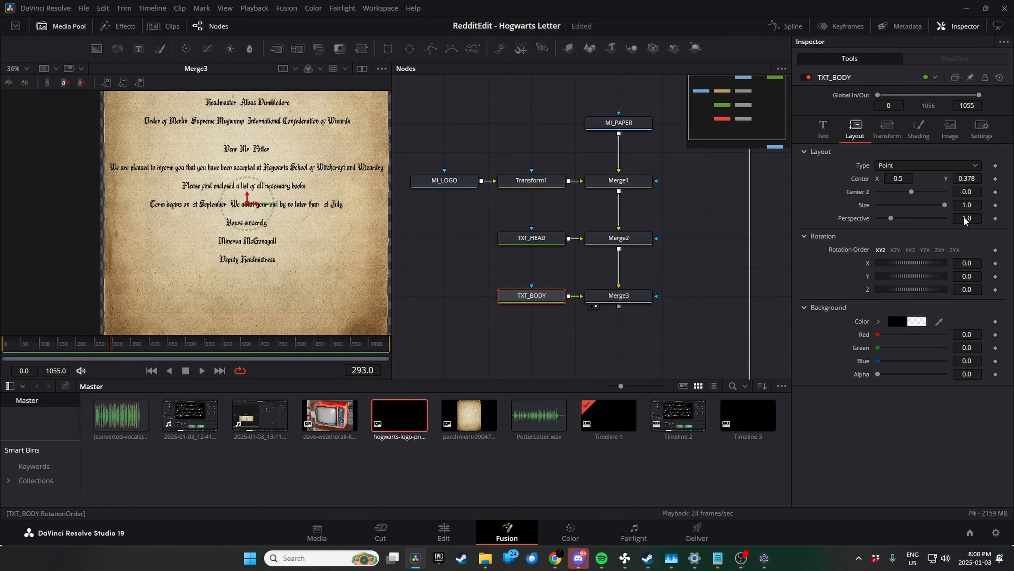
# Anchor the TXT_BODY text at its top and left, and move it to the parchment's left margin just below the heading.
pyautogui.click(823, 129)
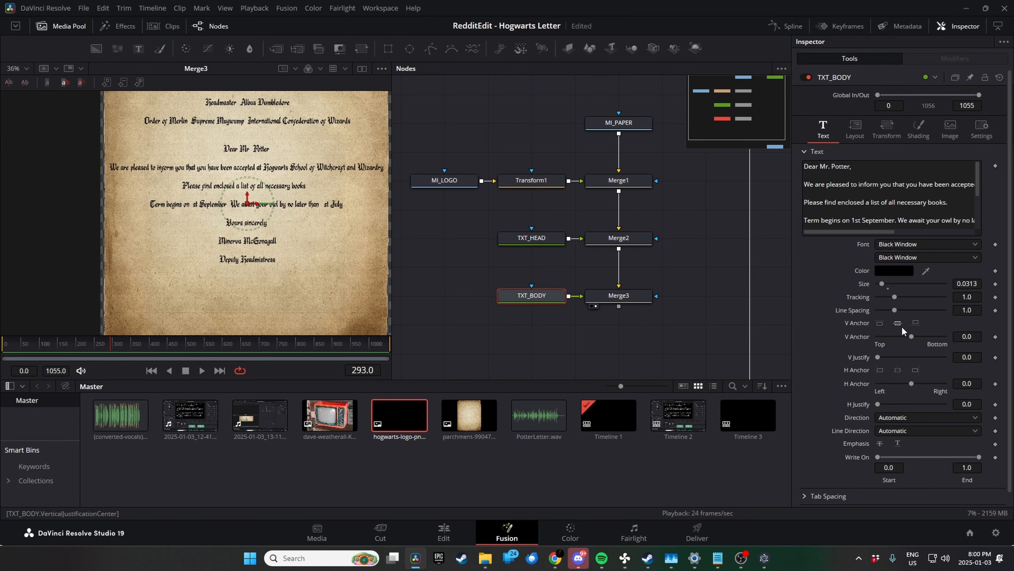
pyautogui.click(879, 323)
pyautogui.click(880, 370)
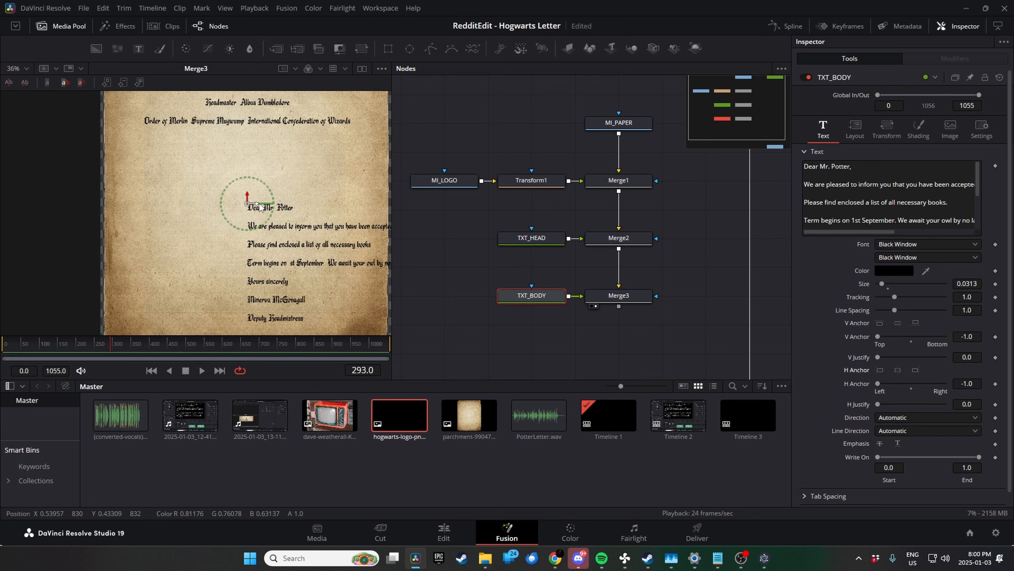
pyautogui.moveTo(257, 204); pyautogui.dragTo(138, 146)
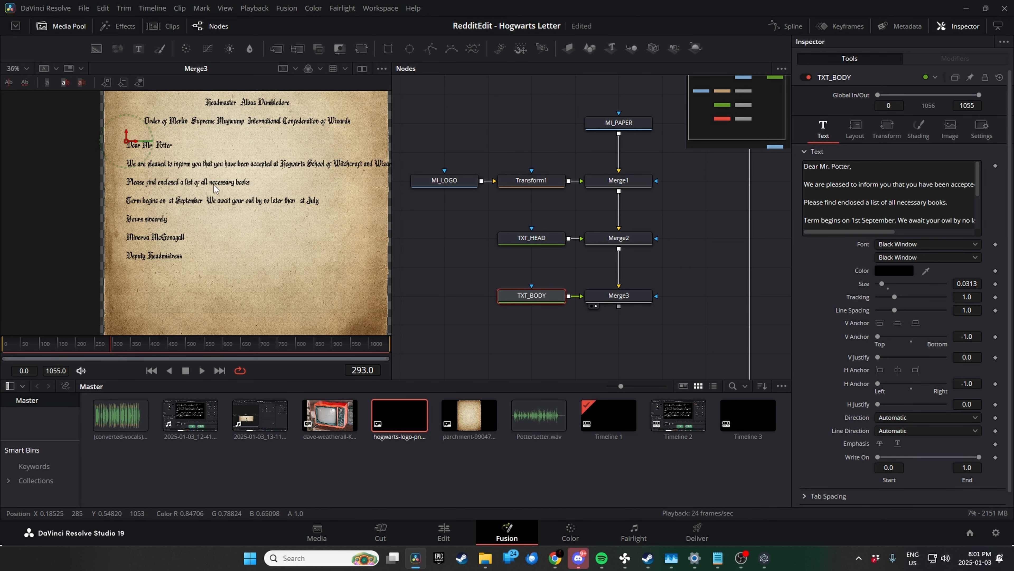
# Break the long first sentence of the TXT_BODY text before "Hogwarts School of Witchcraft and Wizardry.".
pyautogui.scroll(-1, 215, 168)
pyautogui.scroll(1, 215, 169)
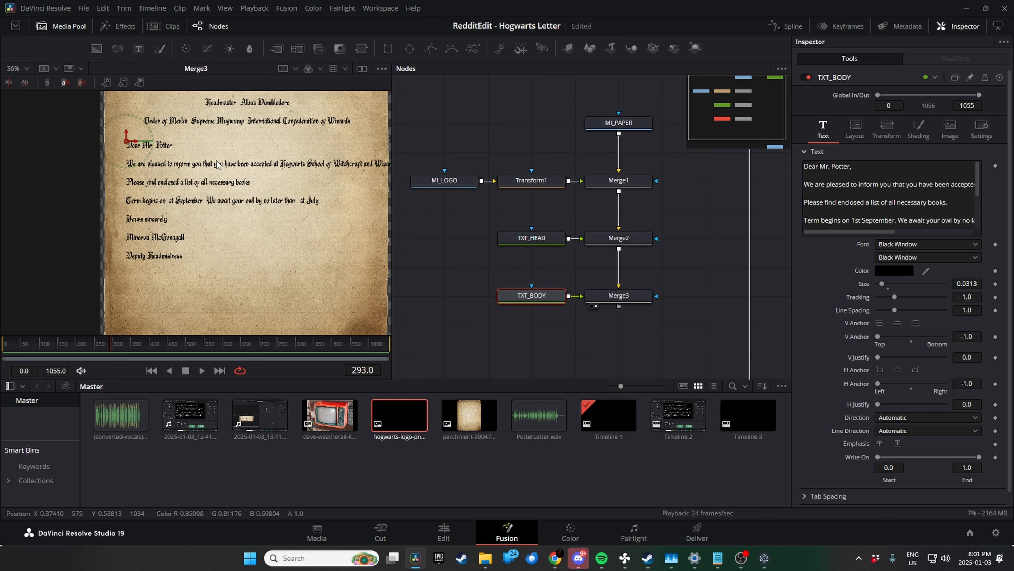
pyautogui.moveTo(216, 164); pyautogui.dragTo(191, 194)
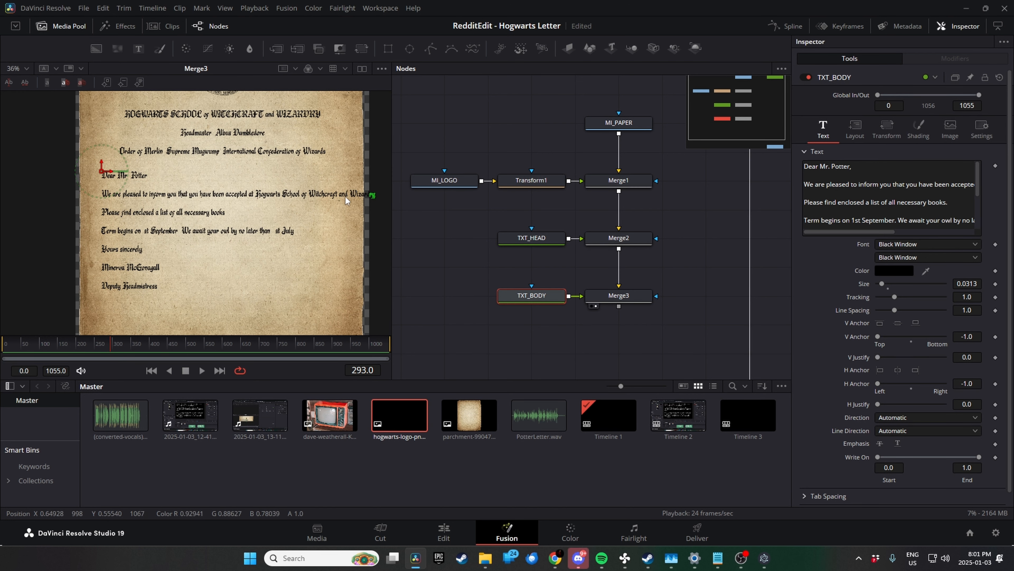
pyautogui.click(808, 185)
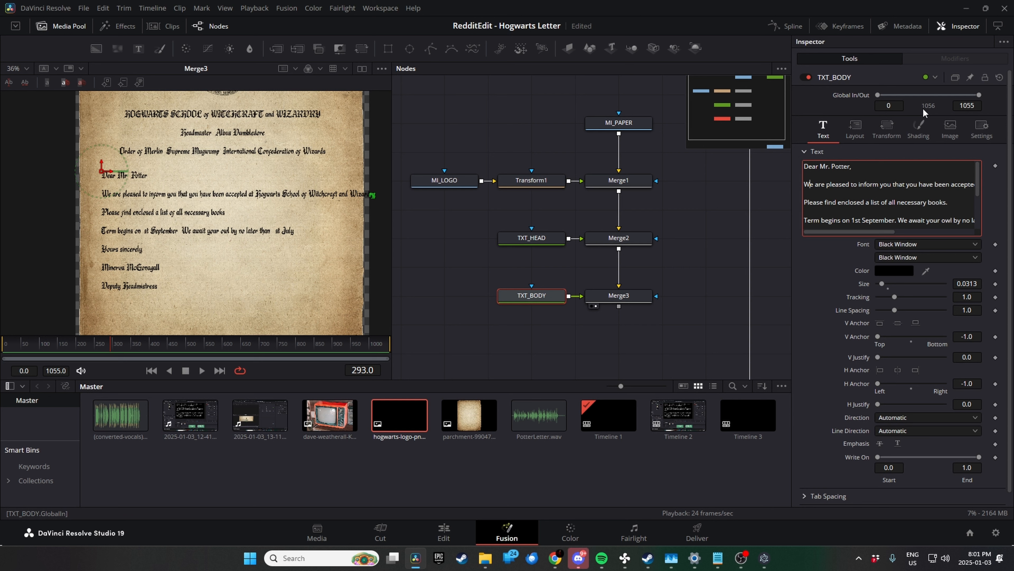
pyautogui.press('End')
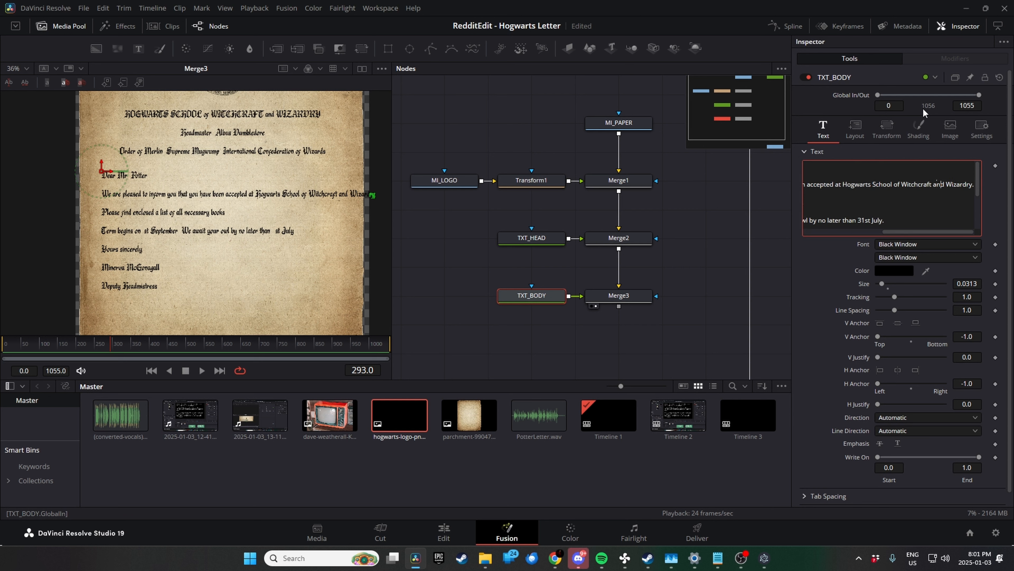
pyautogui.press('Return')
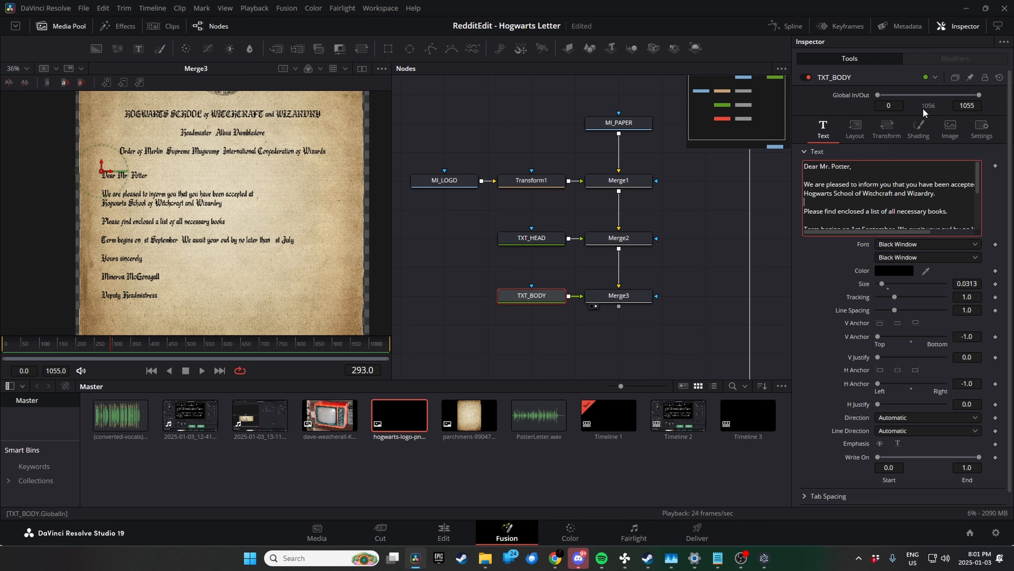
pyautogui.press('Down')
pyautogui.press('Down')
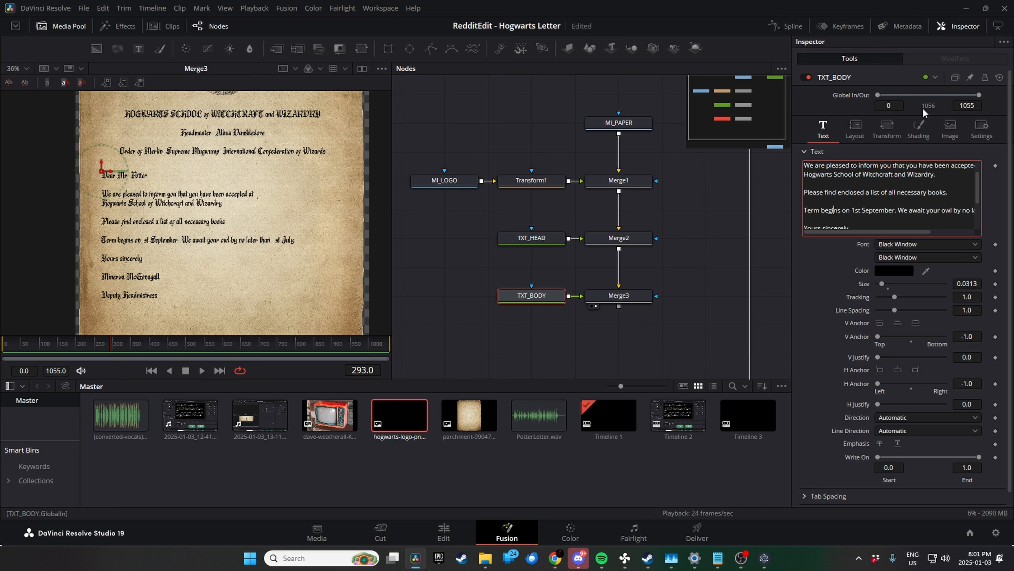
pyautogui.press('End')
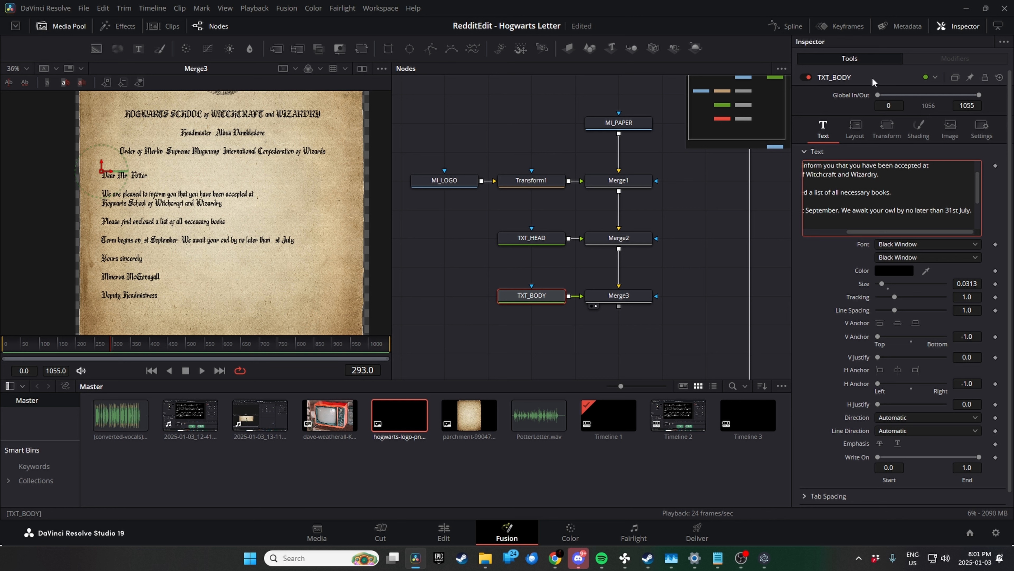
# Change the TXT_BODY font to bu Glenda.
pyautogui.click(920, 245)
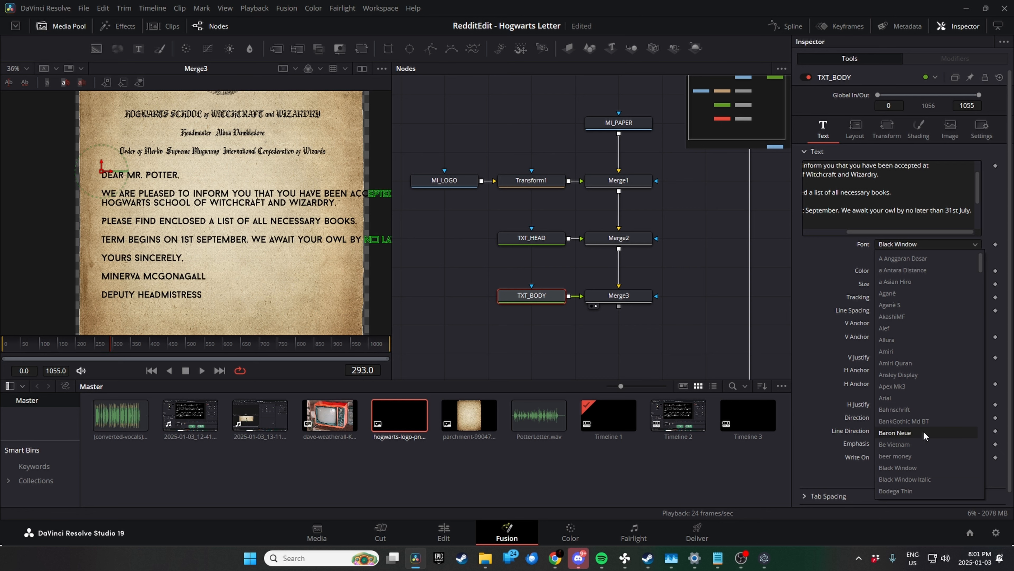
pyautogui.scroll(-2, 916, 476)
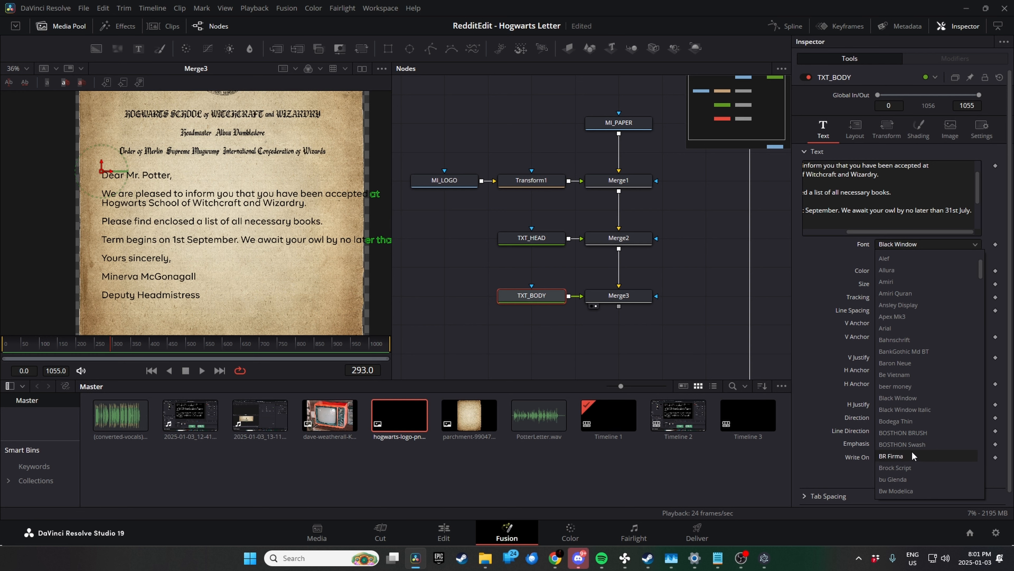
pyautogui.click(911, 466)
pyautogui.scroll(-1, 892, 245)
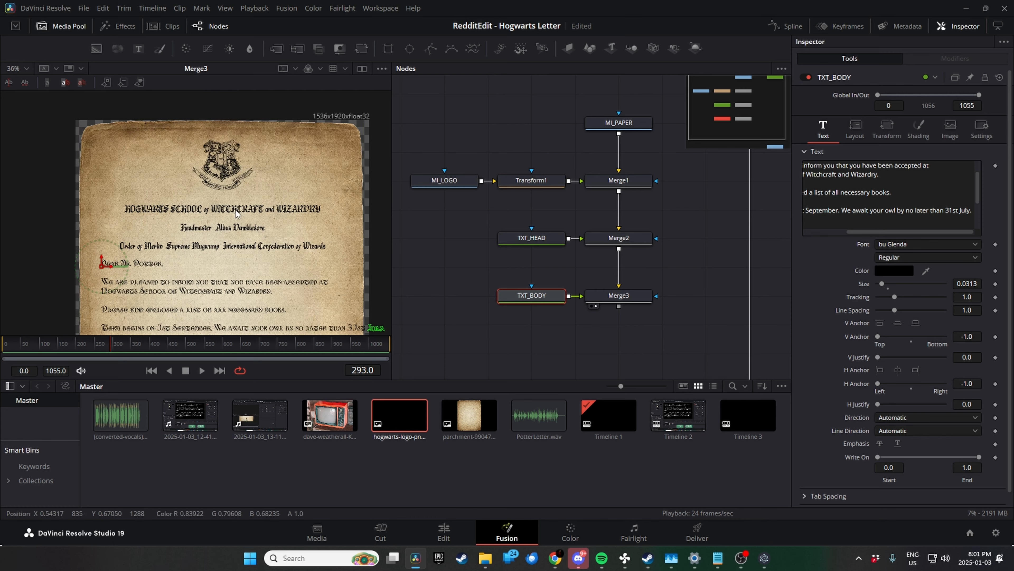
# Reduce the TXT_BODY text size to 0.0269 to fit the parchment width and nudge the text slightly down.
pyautogui.scroll(4, 260, 223)
pyautogui.scroll(-3, 274, 227)
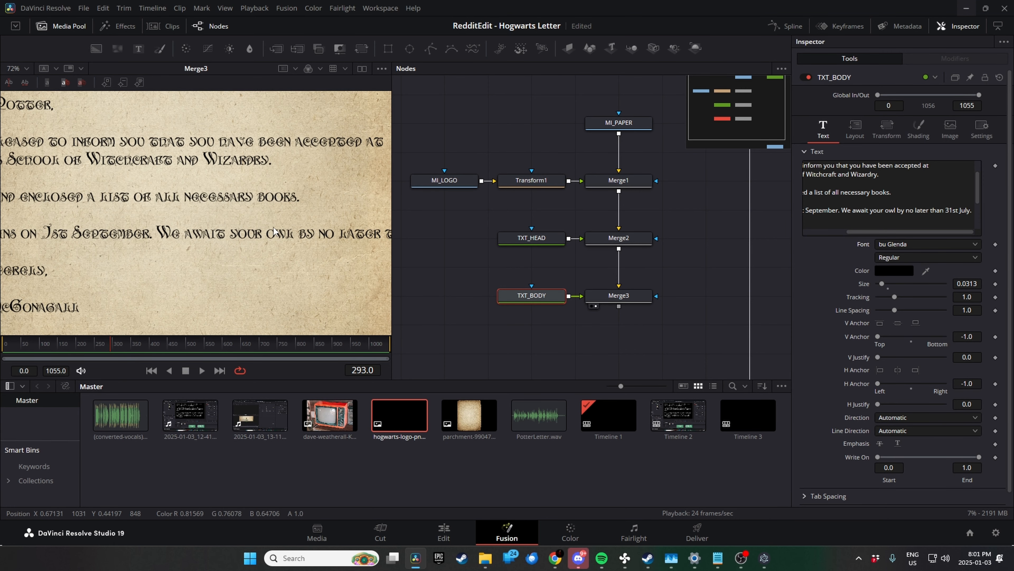
pyautogui.moveTo(291, 267); pyautogui.dragTo(310, 275)
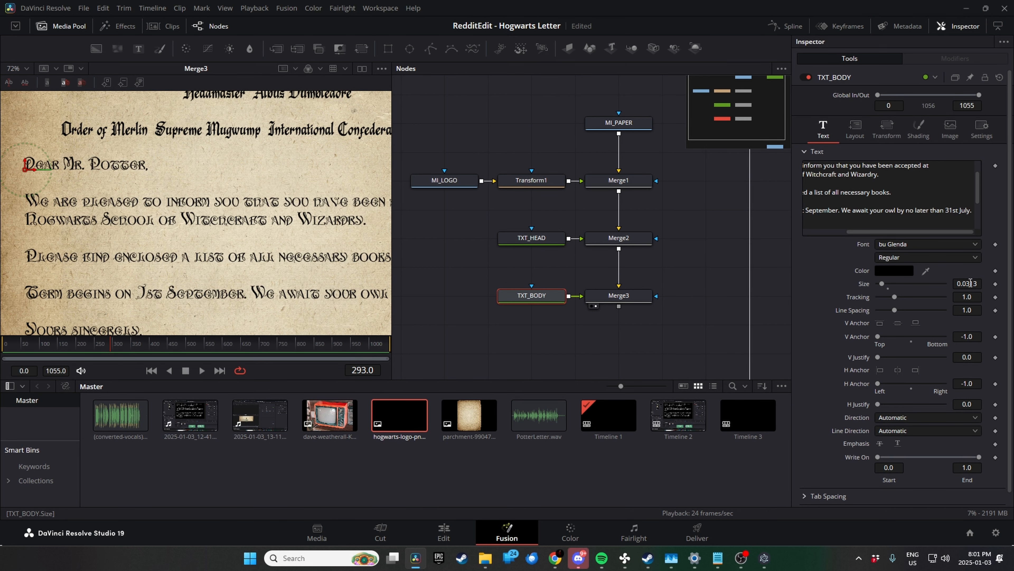
pyautogui.moveTo(971, 283); pyautogui.dragTo(959, 284)
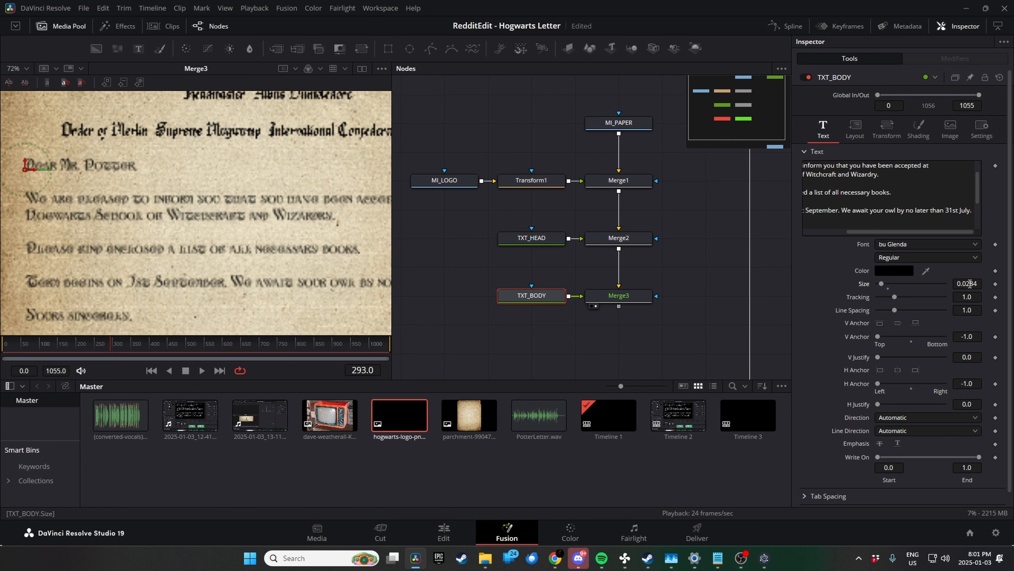
pyautogui.scroll(-3, 474, 241)
pyautogui.scroll(-3, 318, 225)
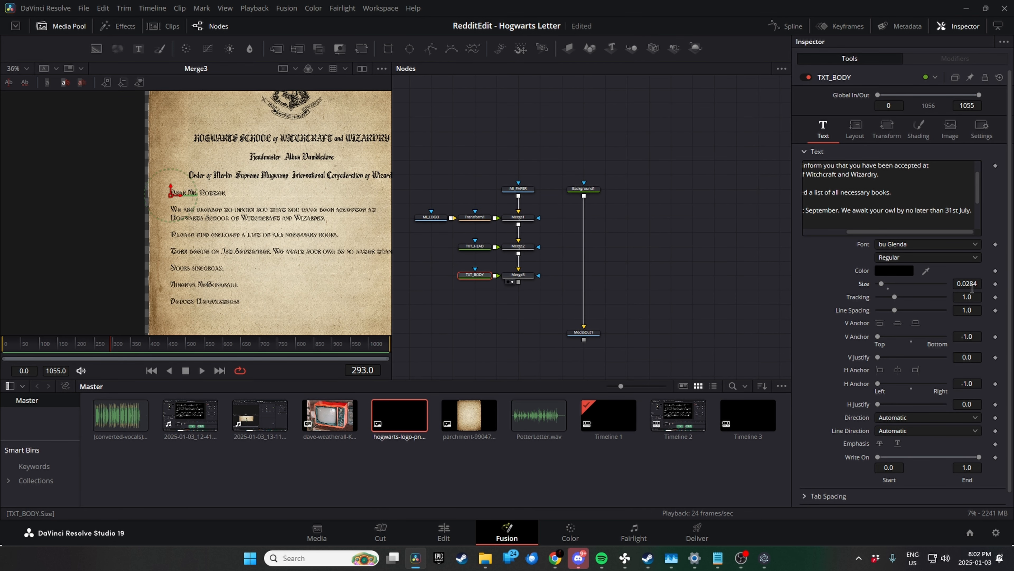
pyautogui.moveTo(971, 284); pyautogui.dragTo(962, 284)
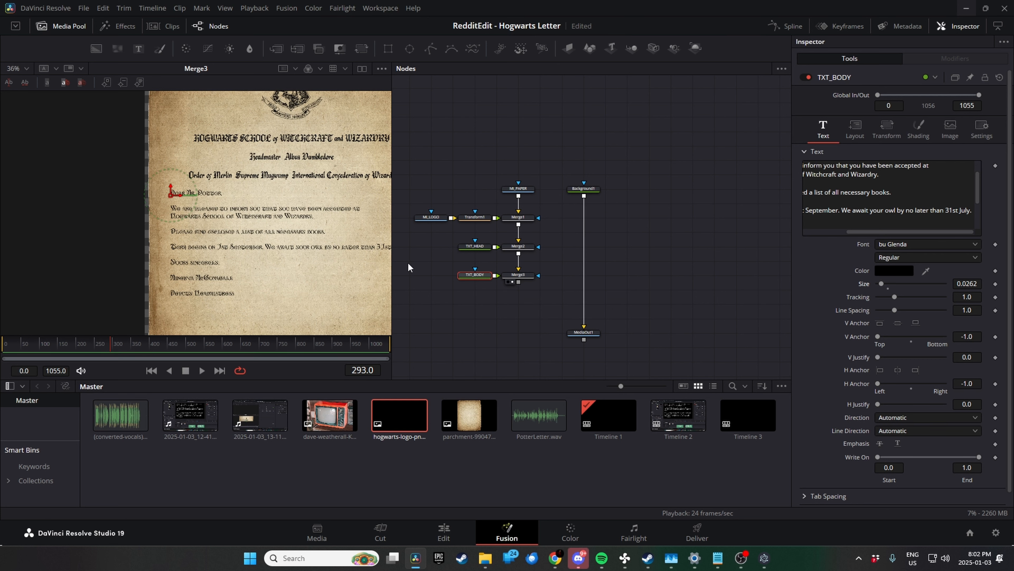
pyautogui.scroll(-1, 340, 260)
pyautogui.scroll(2, 335, 253)
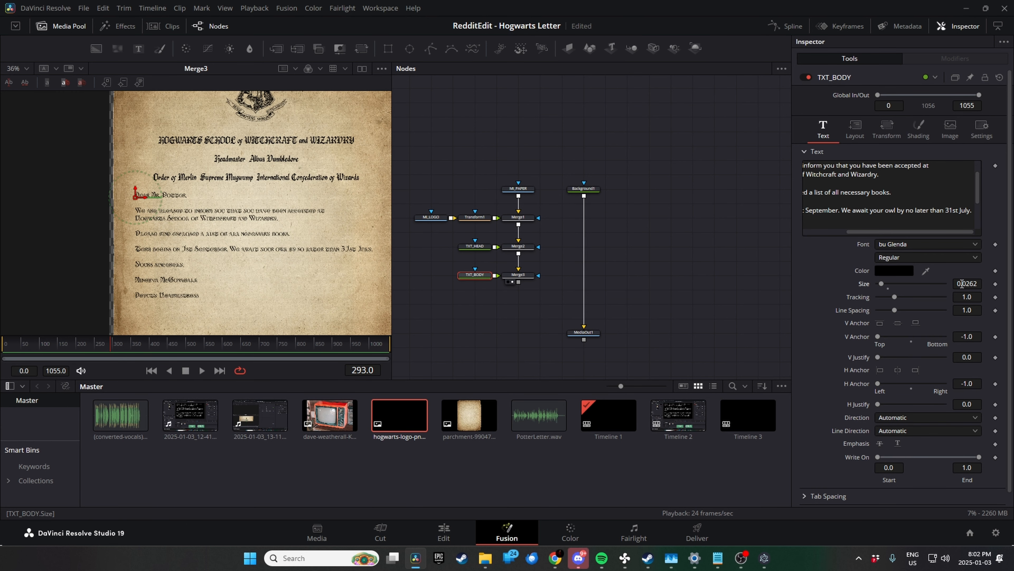
pyautogui.moveTo(962, 284); pyautogui.dragTo(967, 284)
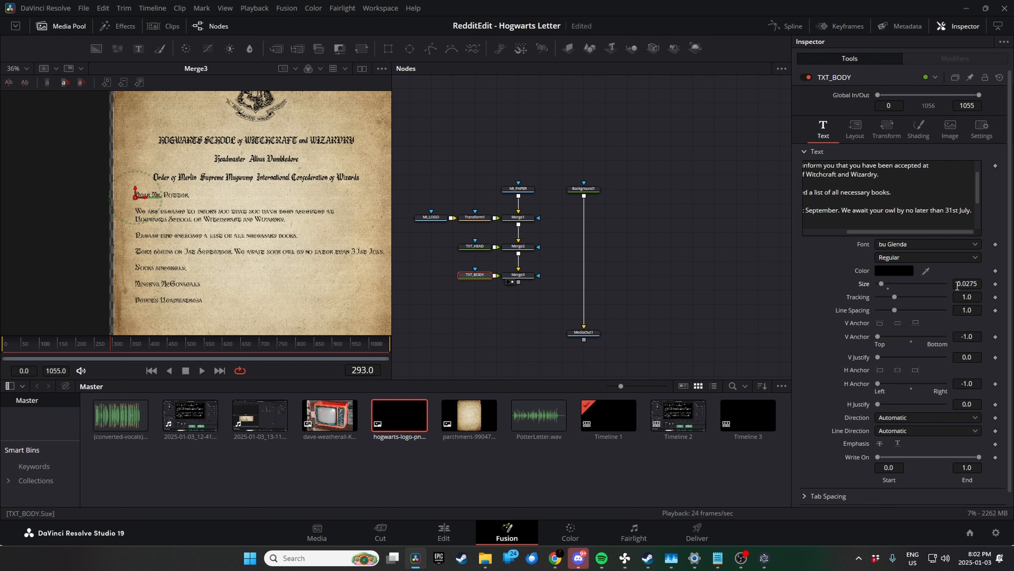
pyautogui.moveTo(341, 248); pyautogui.dragTo(313, 242)
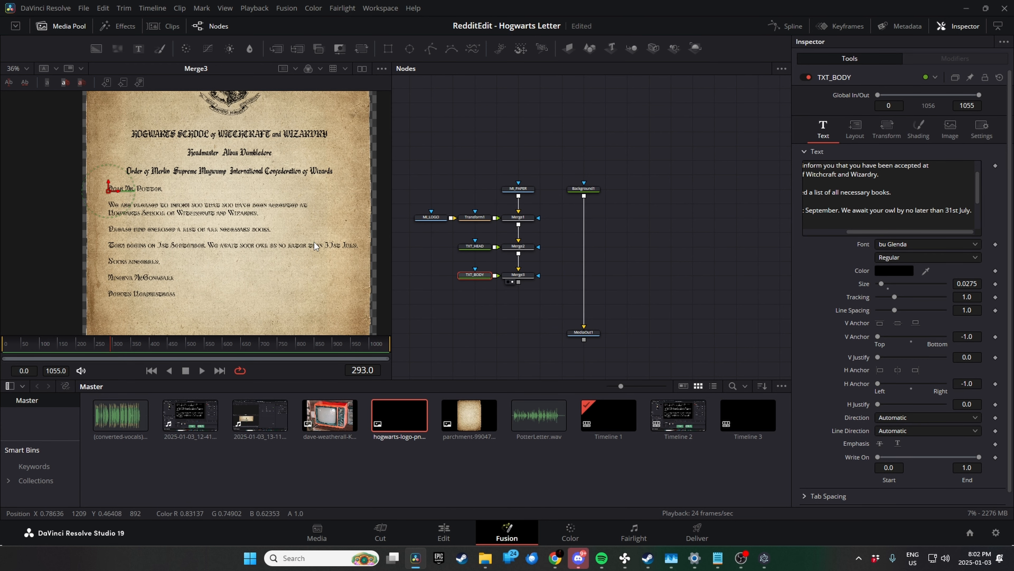
pyautogui.moveTo(972, 285); pyautogui.dragTo(970, 286)
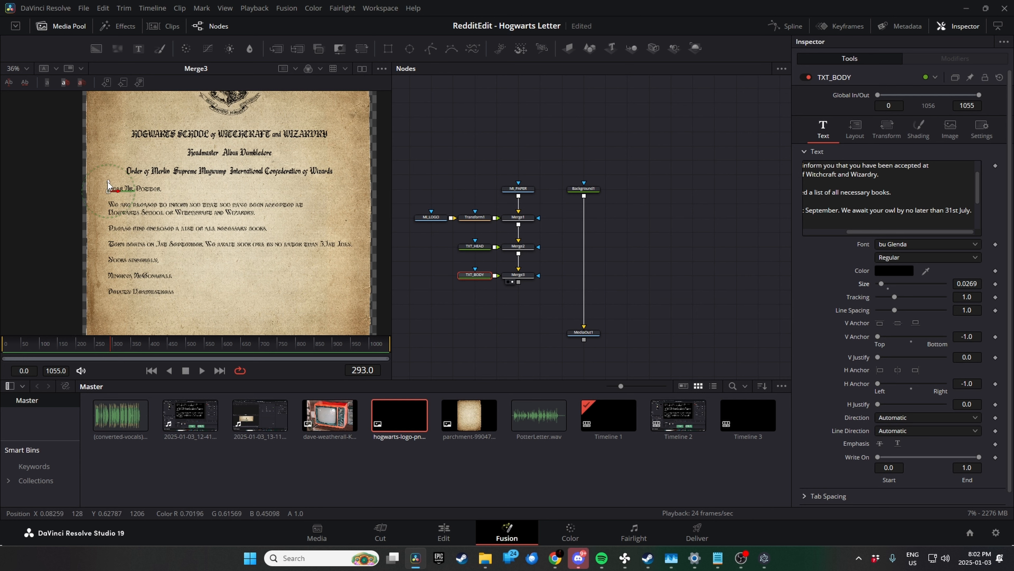
pyautogui.moveTo(107, 182); pyautogui.dragTo(106, 184)
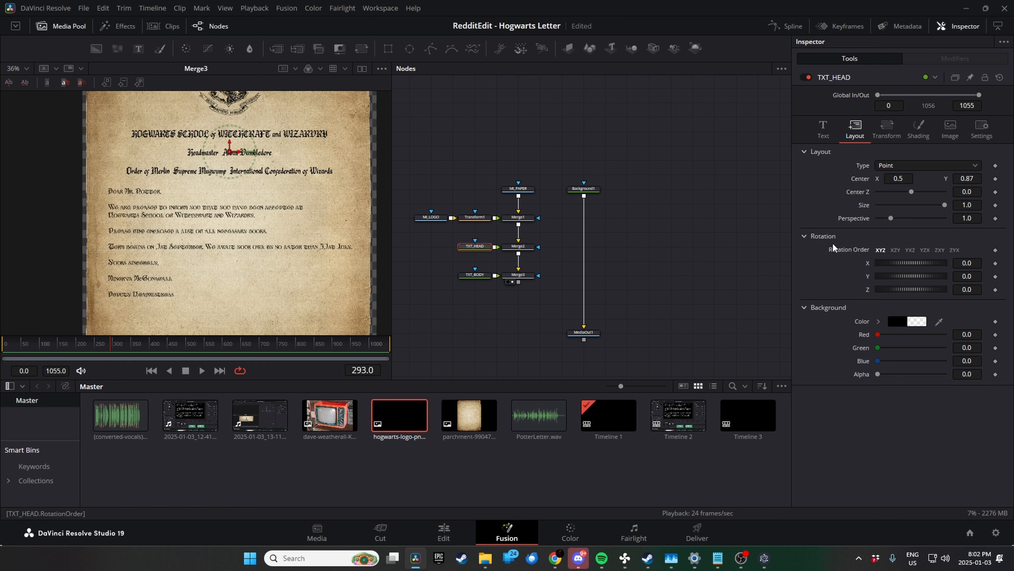
# Save the project and remove the blank lines between the three heading lines in TXT_HEAD.
pyautogui.hotkey('ctrl', 's')
pyautogui.click(823, 129)
pyautogui.click(902, 174)
pyautogui.press('BackSpace')
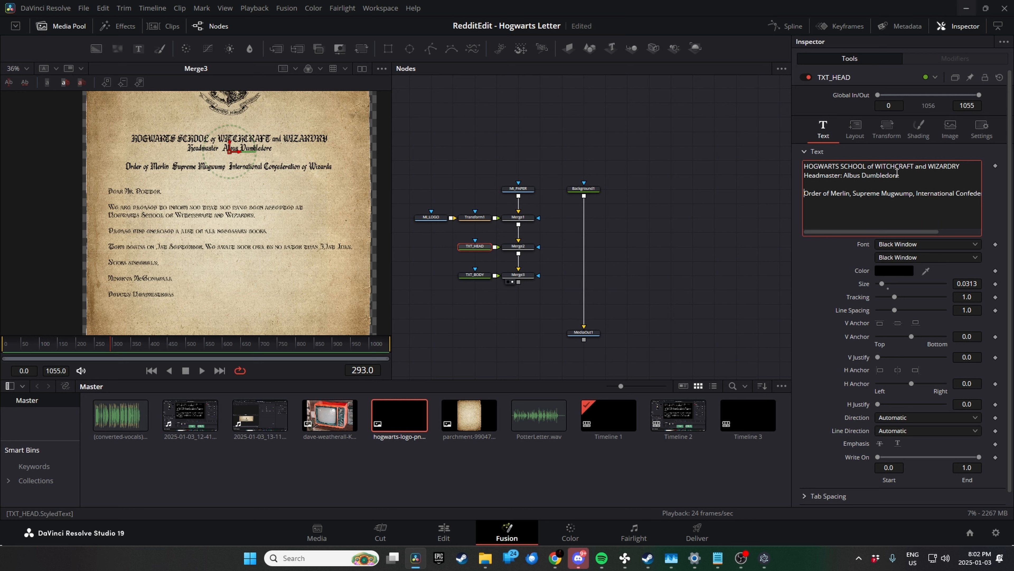
pyautogui.press('BackSpace')
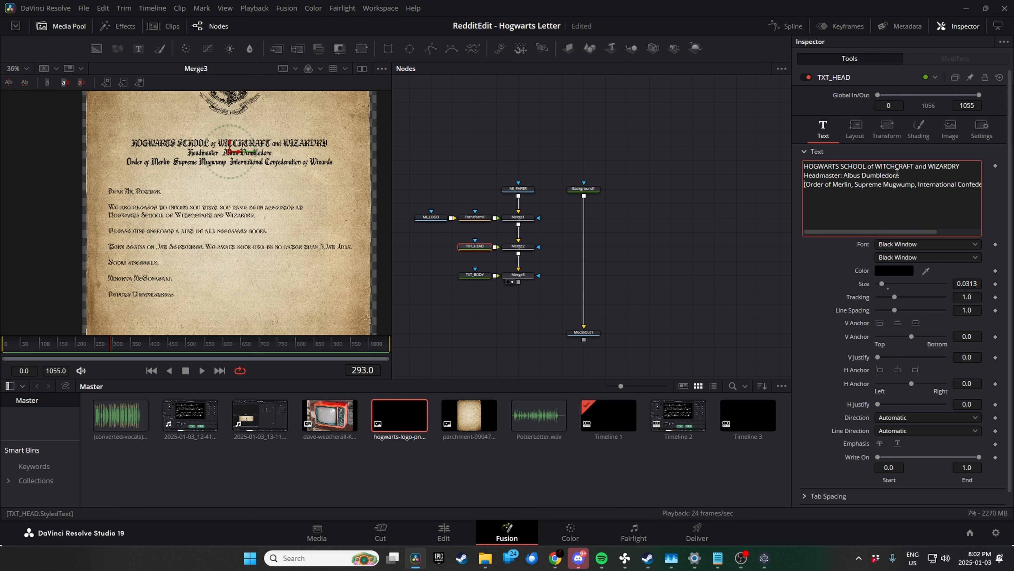
pyautogui.press('Delete')
pyautogui.press('End')
pyautogui.press('BackSpace')
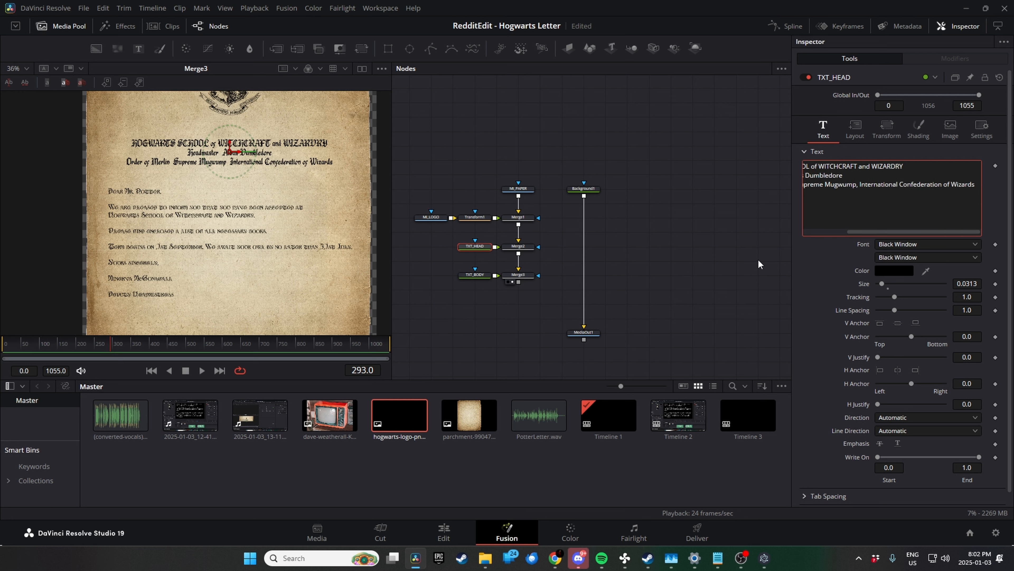
pyautogui.click(758, 254)
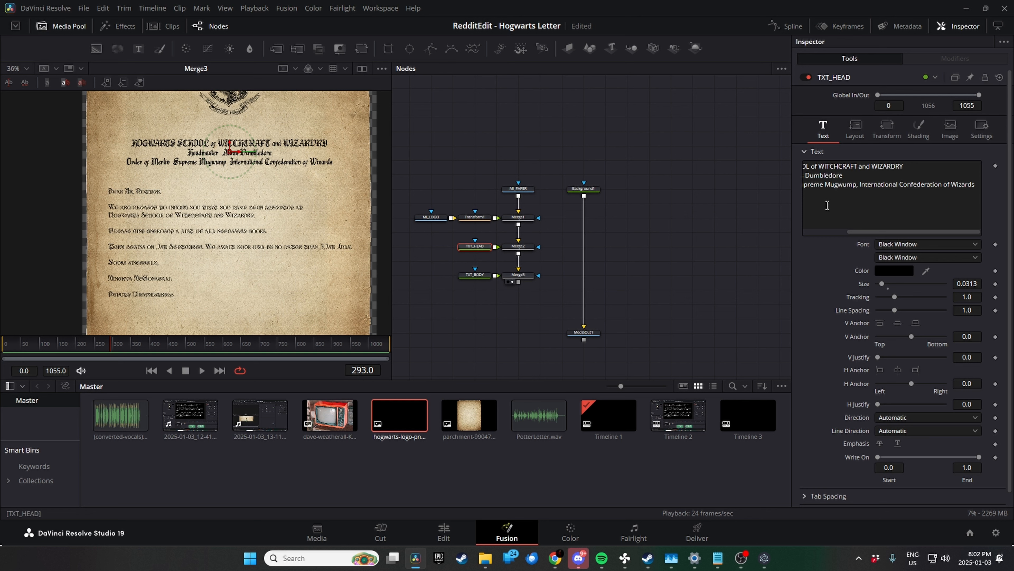
pyautogui.click(842, 211)
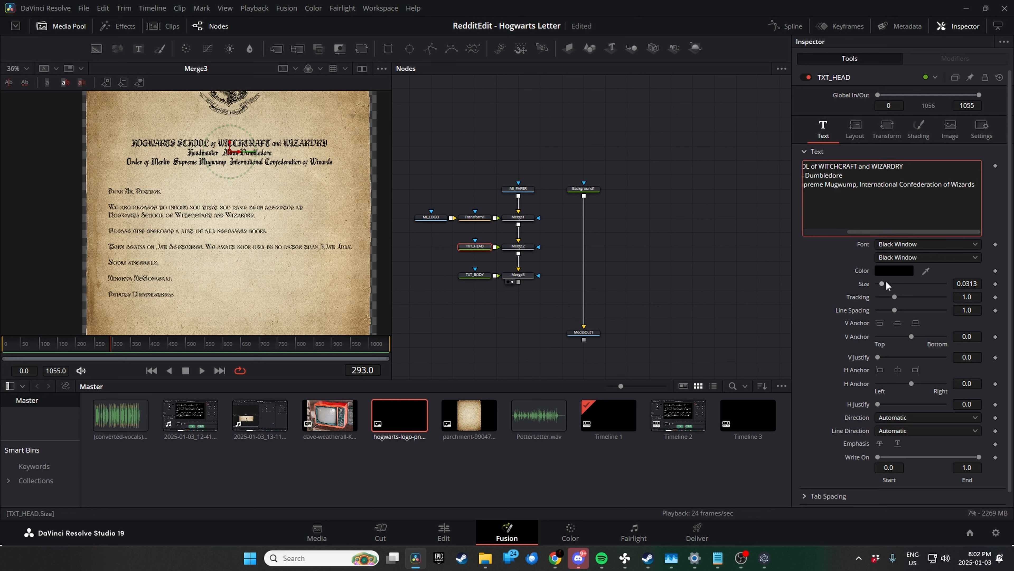
# Move the TXT_BODY text slightly up, closer to the condensed heading.
pyautogui.click(477, 280)
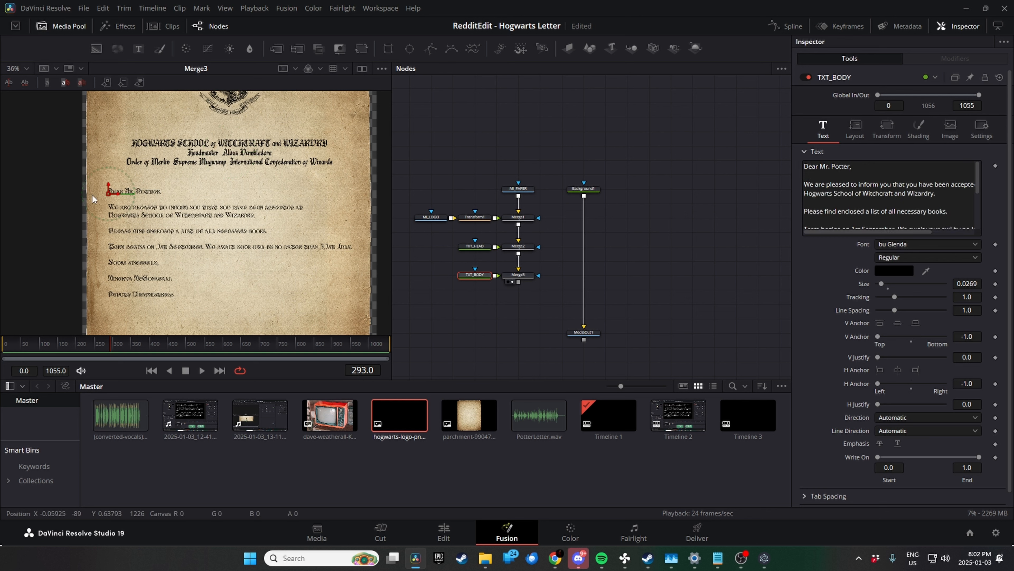
pyautogui.moveTo(111, 185); pyautogui.dragTo(111, 178)
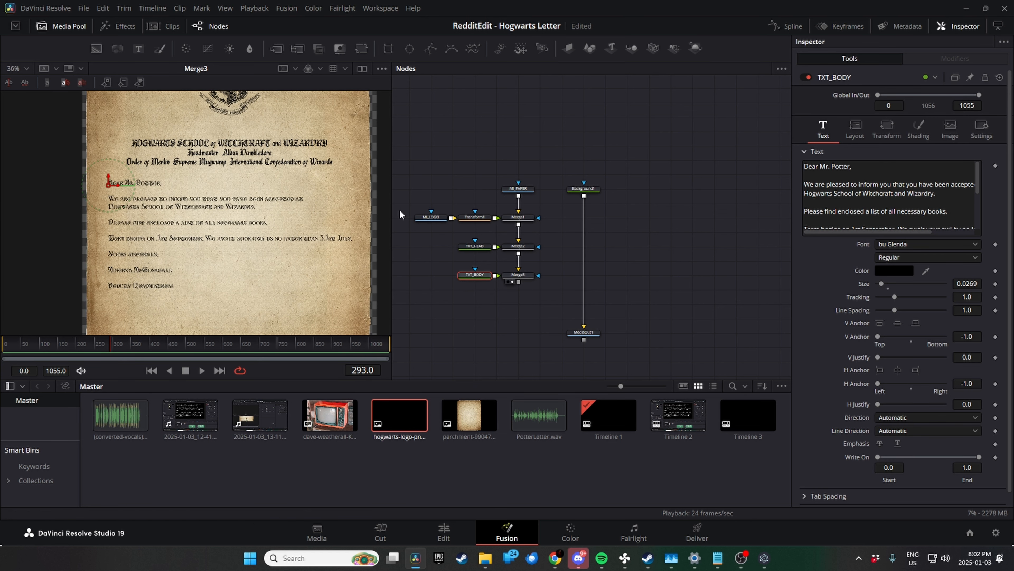
pyautogui.scroll(-2, 220, 243)
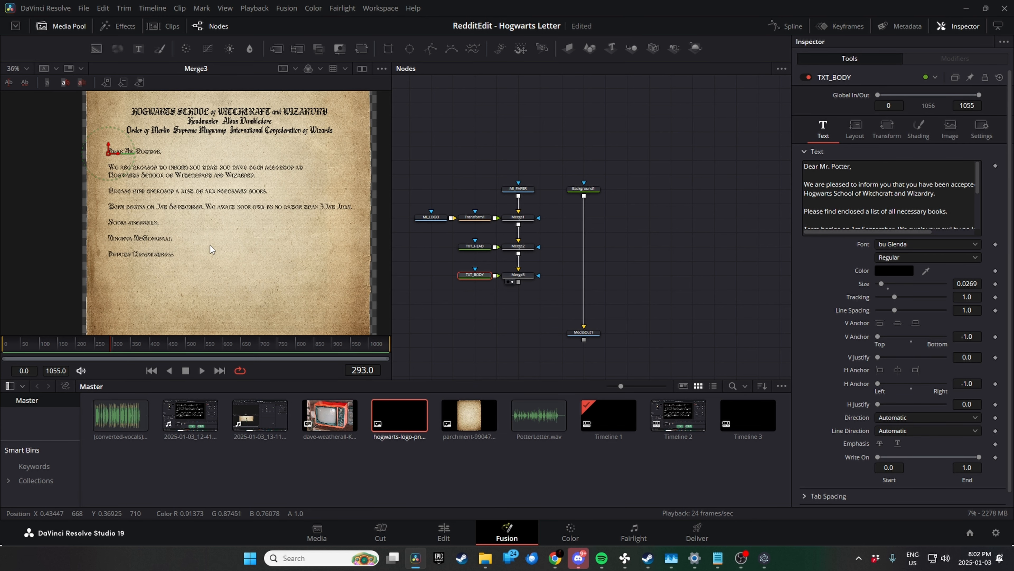
# Delete the signatory's name between "Yours sincerely," and "Deputy Headmistress" from the TXT_BODY text.
pyautogui.click(817, 194)
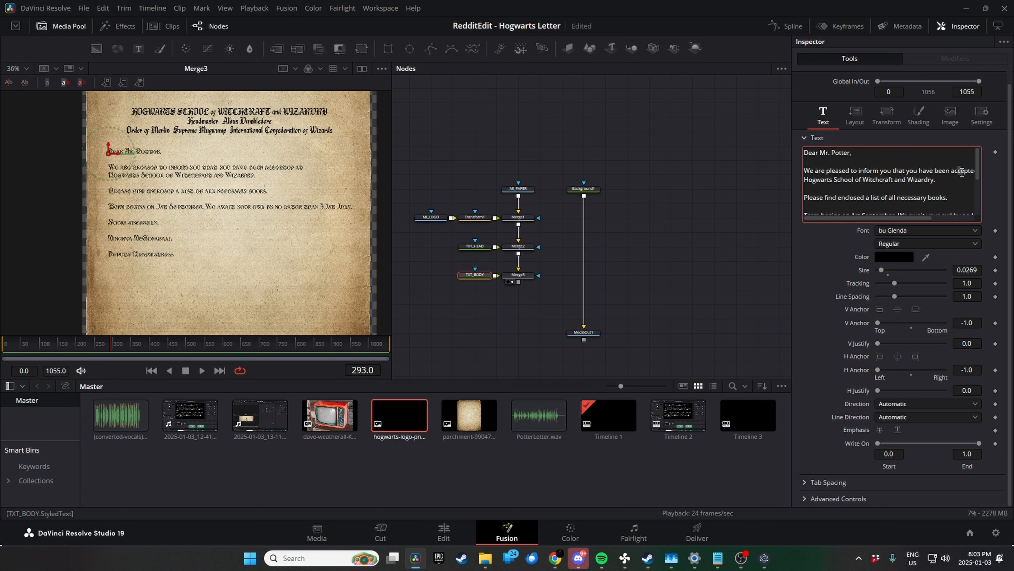
pyautogui.scroll(1, 959, 173)
pyautogui.moveTo(977, 184); pyautogui.dragTo(978, 223)
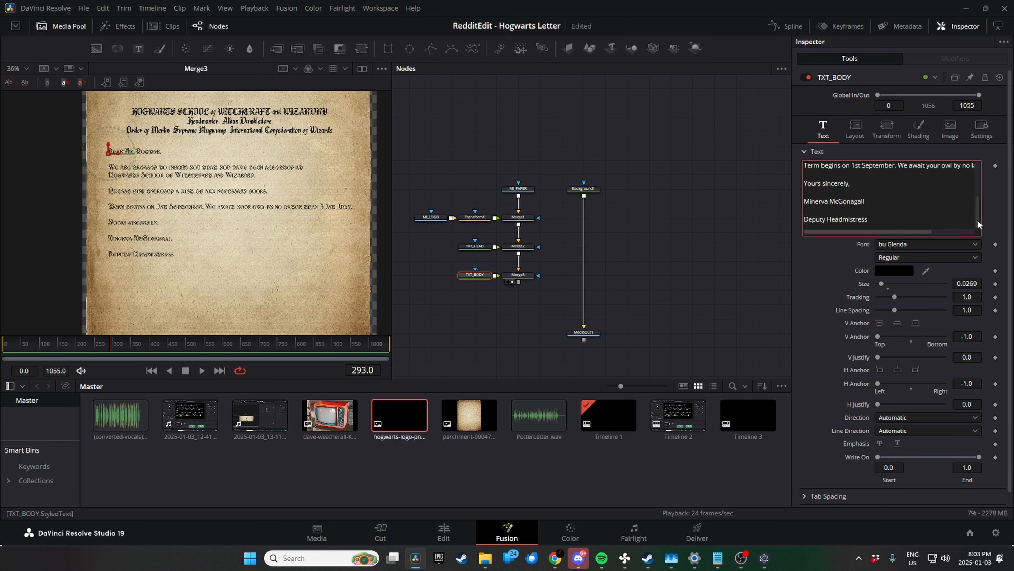
pyautogui.tripleClick(854, 201)
pyautogui.press('BackSpace')
pyautogui.click(606, 255)
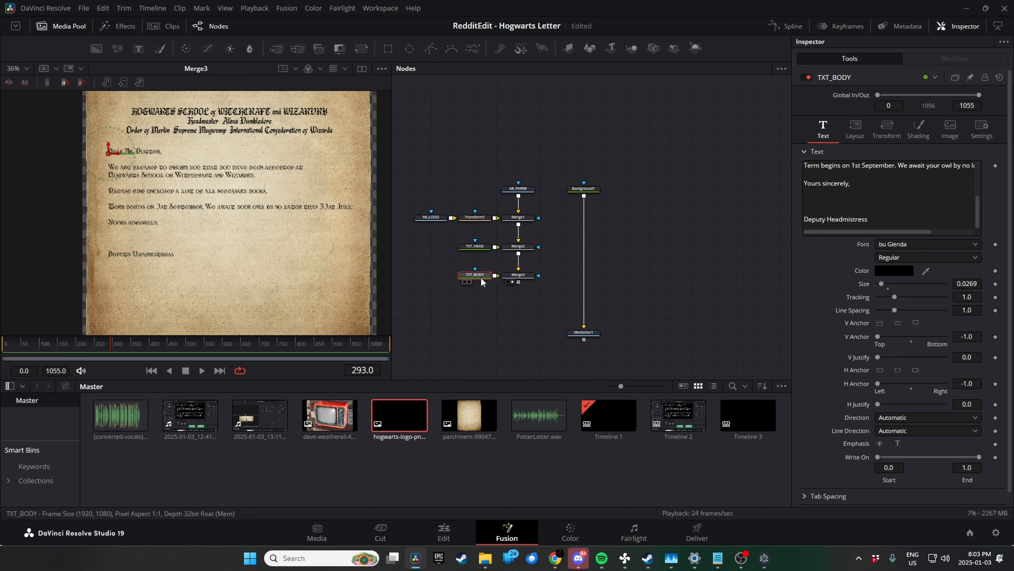
# Duplicate the TXT_BODY node below the original and merge the copy over the output of Merge3.
pyautogui.hotkey('ctrl', 'c')
pyautogui.hotkey('ctrl', 'v')
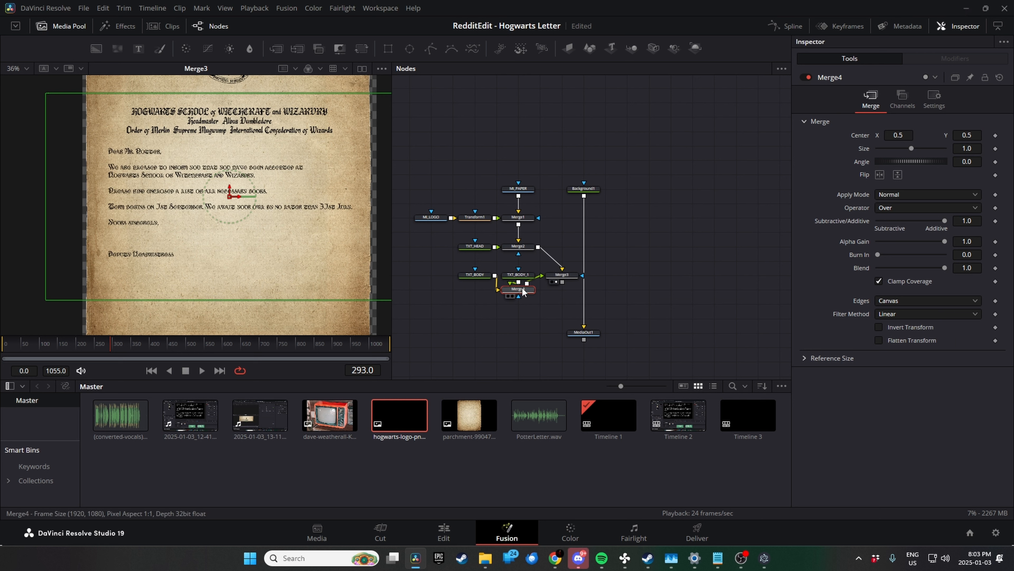
pyautogui.hotkey('ctrl', 'z')
pyautogui.click(477, 276)
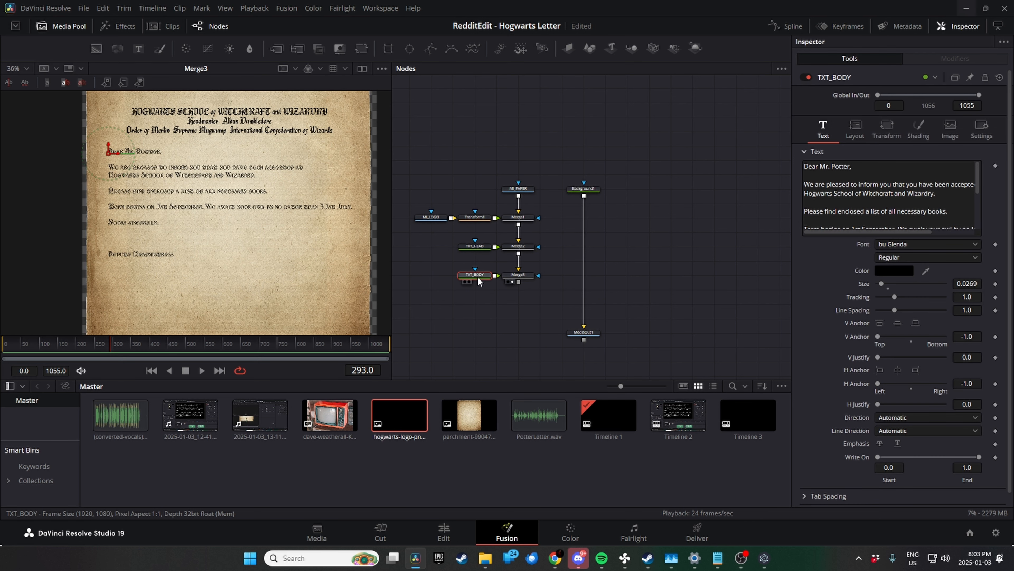
pyautogui.hotkey('ctrl', 'v')
pyautogui.moveTo(475, 311); pyautogui.dragTo(518, 282)
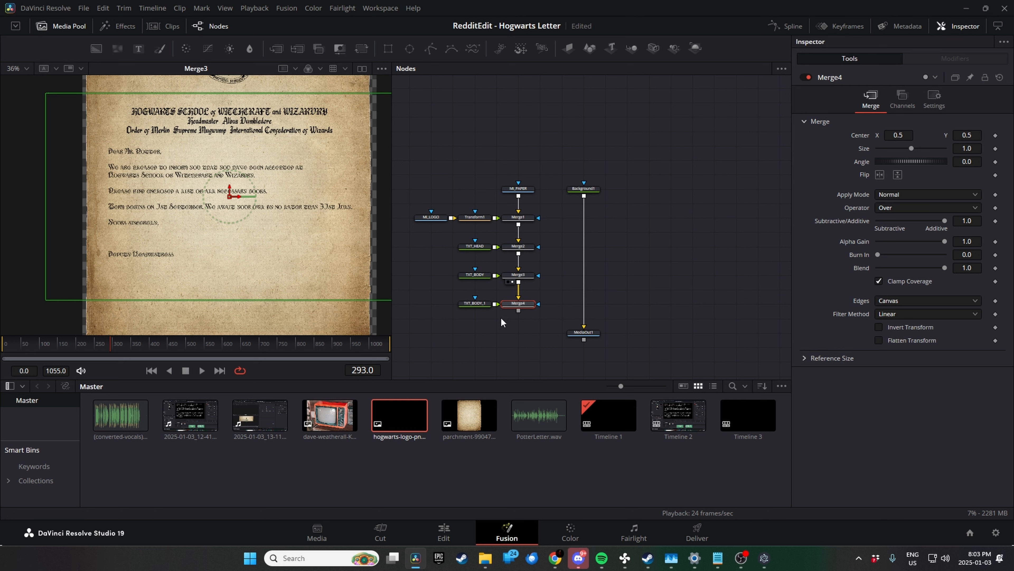
# Delete all the letter text from the duplicated TXT_BODY_1 node.
pyautogui.click(475, 303)
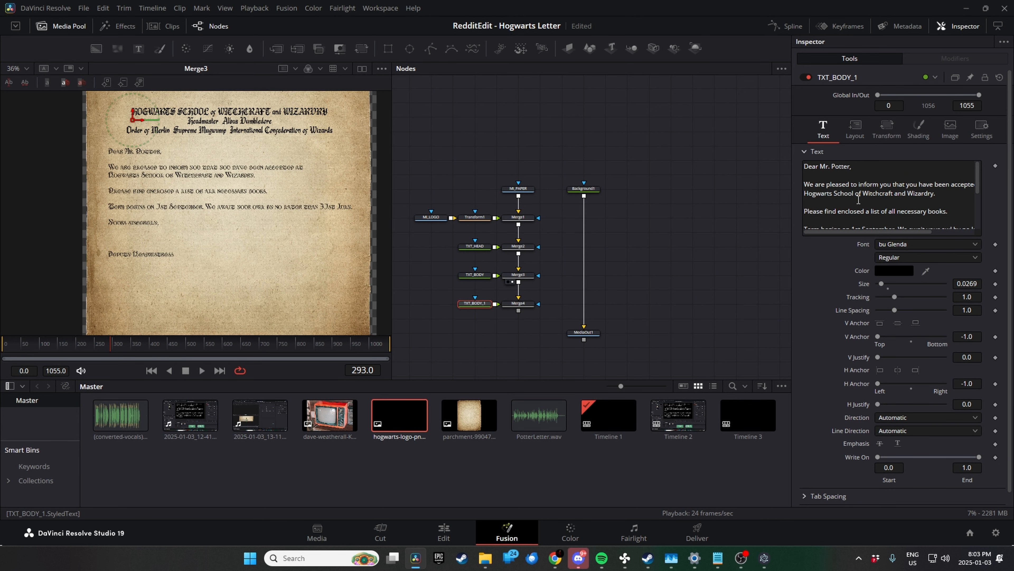
pyautogui.click(883, 202)
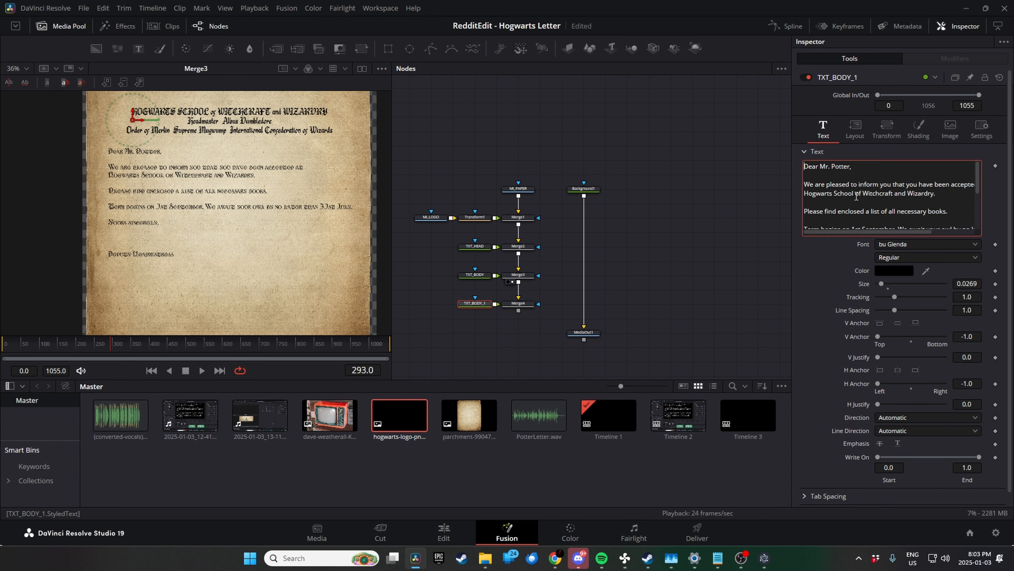
pyautogui.hotkey('shift', 'Down')
pyautogui.hotkey('shift', 'Down')
pyautogui.hotkey('shift', 'Down')
pyautogui.hotkey('shift', 'Down')
pyautogui.hotkey('shift', 'Down')
pyautogui.hotkey('shift', 'Down')
pyautogui.hotkey('shift', 'Down')
pyautogui.hotkey('shift', 'Down')
pyautogui.hotkey('shift', 'Down')
pyautogui.hotkey('shift', 'Down')
pyautogui.hotkey('shift', 'Down')
pyautogui.hotkey('shift', 'Down')
pyautogui.hotkey('shift', 'Down')
pyautogui.hotkey('shift', 'Down')
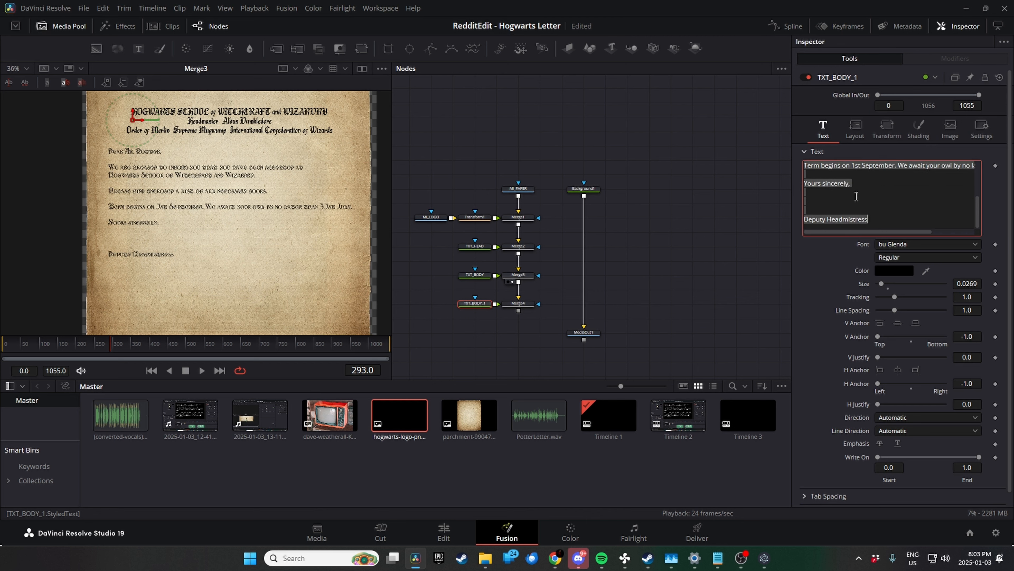
pyautogui.press('BackSpace')
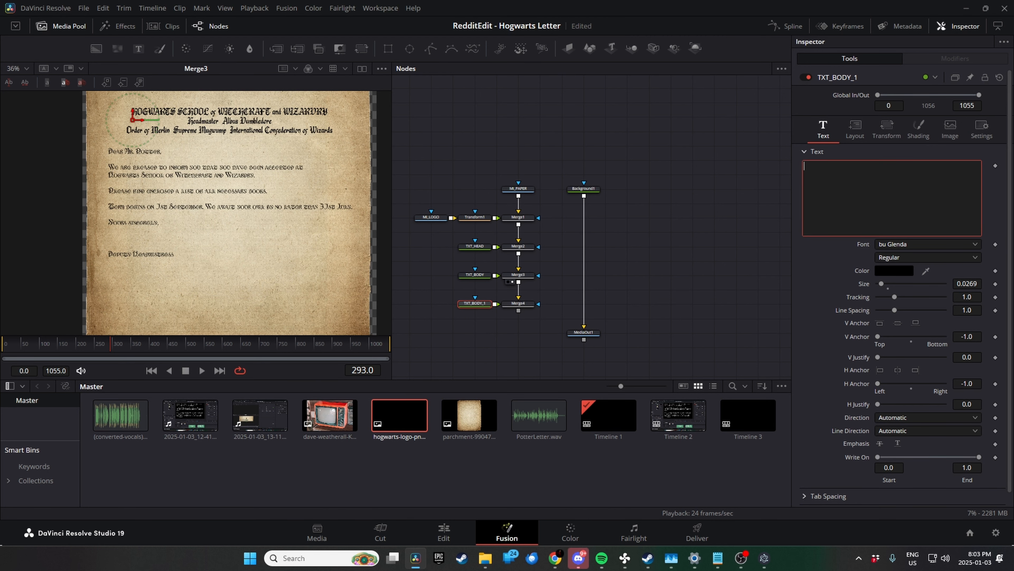
# Copy the signatory's name from the letter draft in Notepad and paste it as the text of TXT_BODY_1 in DaVinci Resolve.
pyautogui.hotkey('alt', 'Tab')
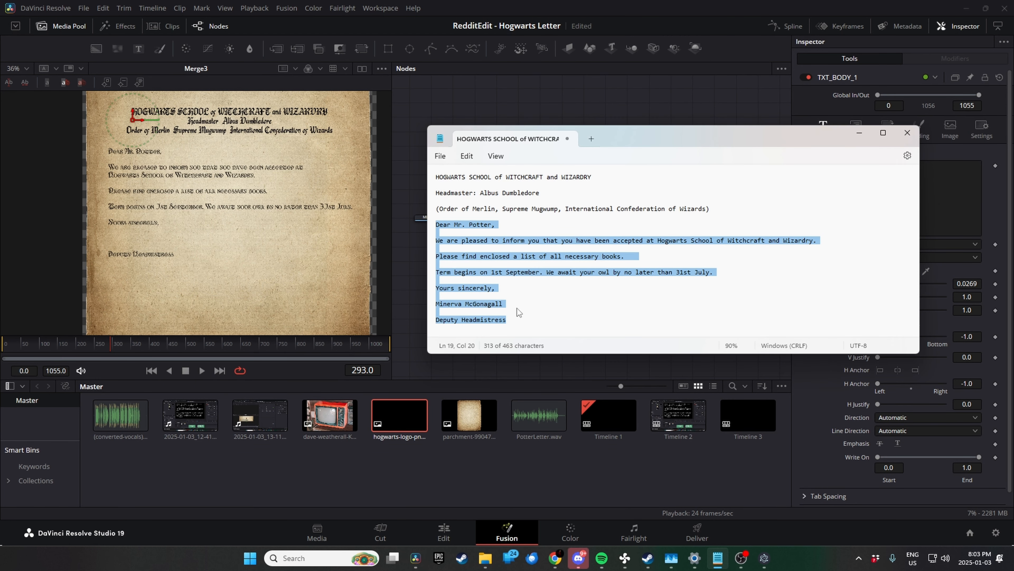
pyautogui.click(518, 306)
pyautogui.hotkey('shift', 'Home')
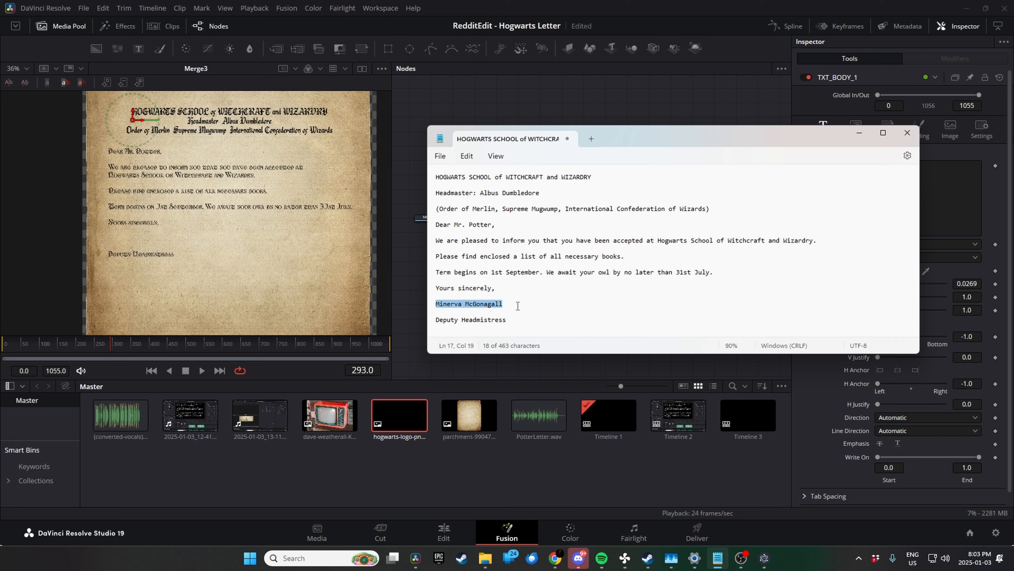
pyautogui.click(488, 111)
pyautogui.click(874, 191)
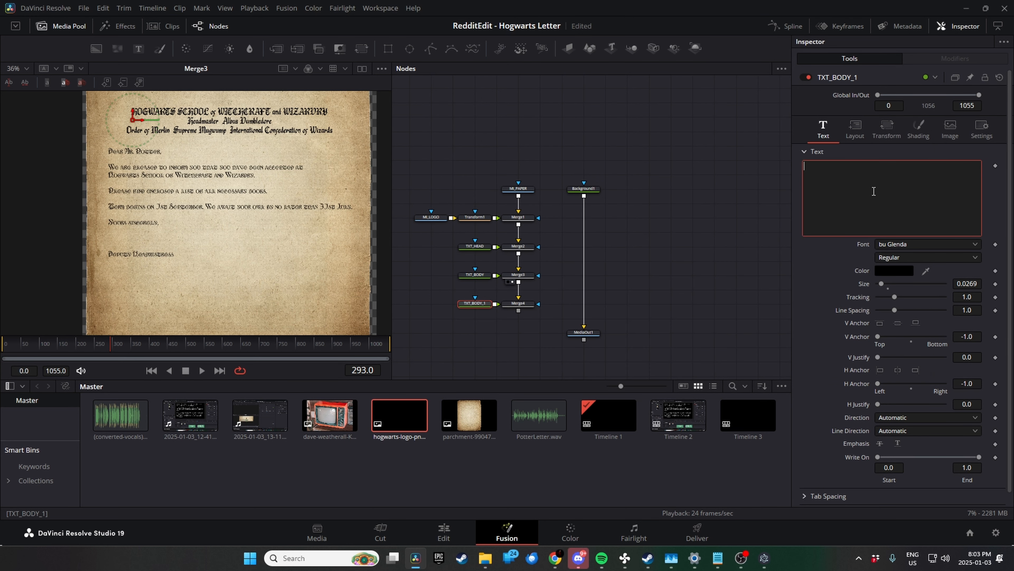
pyautogui.hotkey('ctrl', 'v')
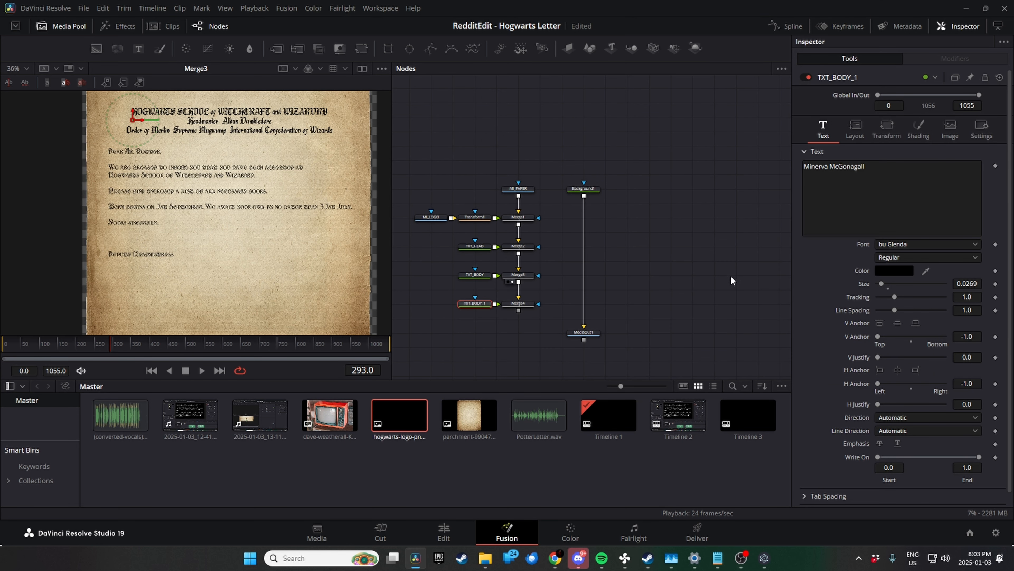
# Show Merge4 in the viewer and move the signatory's name between "Yours sincerely," and "Deputy Headmistress".
pyautogui.click(509, 310)
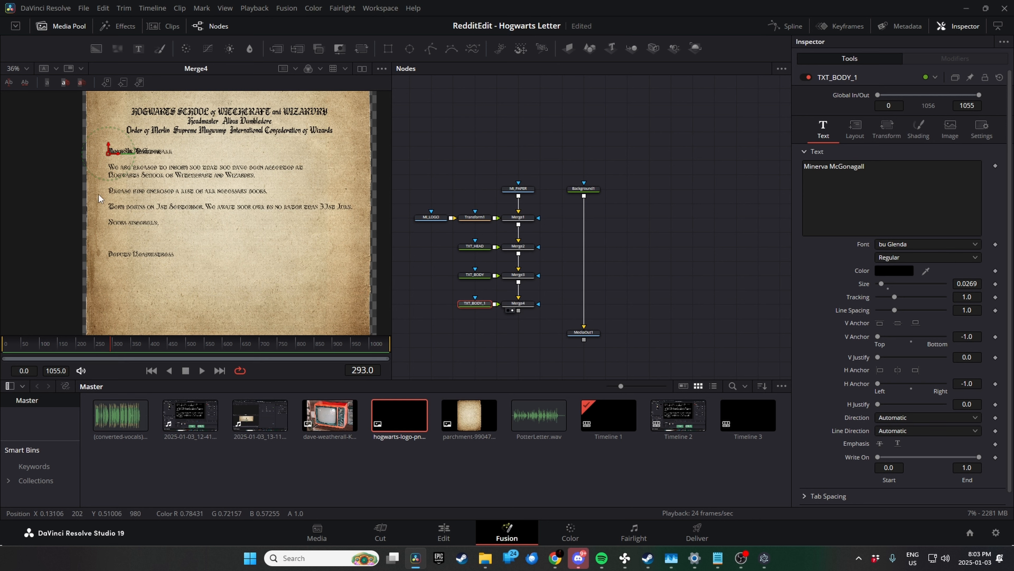
pyautogui.moveTo(108, 143); pyautogui.dragTo(108, 230)
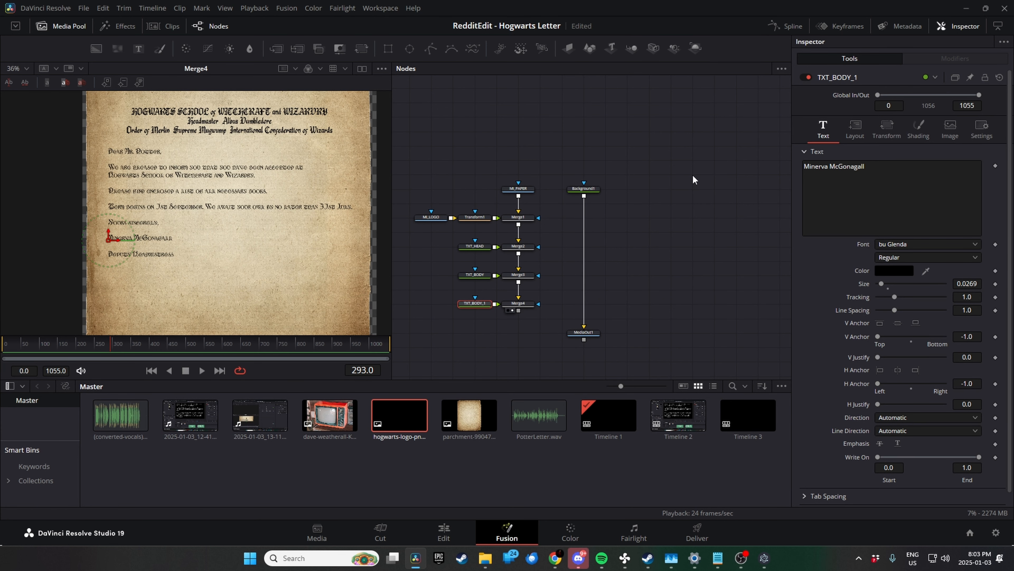
pyautogui.click(975, 244)
pyautogui.click(986, 277)
pyautogui.click(962, 244)
pyautogui.moveTo(983, 261); pyautogui.dragTo(986, 335)
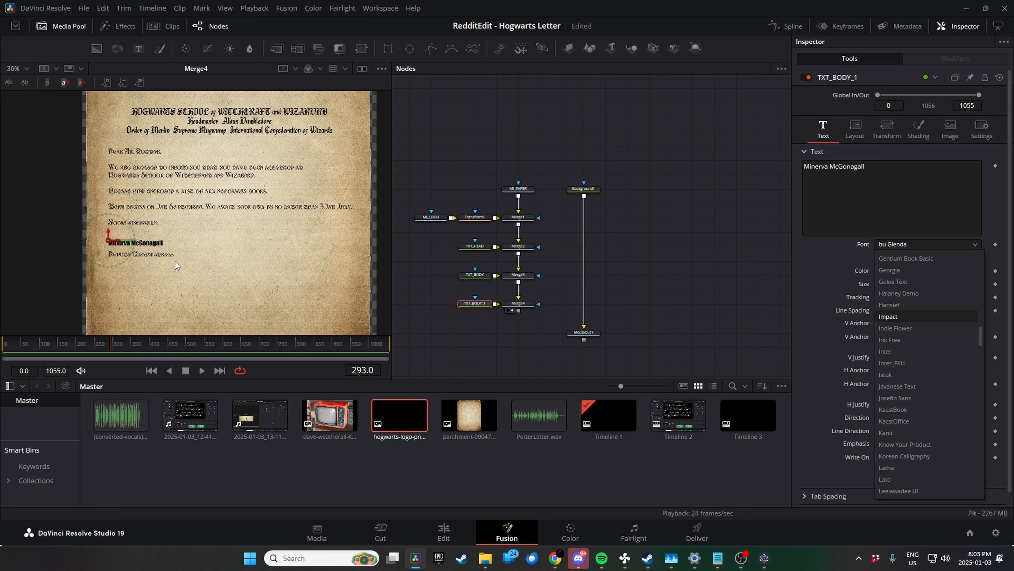
pyautogui.click(167, 260)
# Try the A Anggaran Dasar font on the signature, and settle on a Antara Distance in the Standard style.
pyautogui.scroll(4, 160, 253)
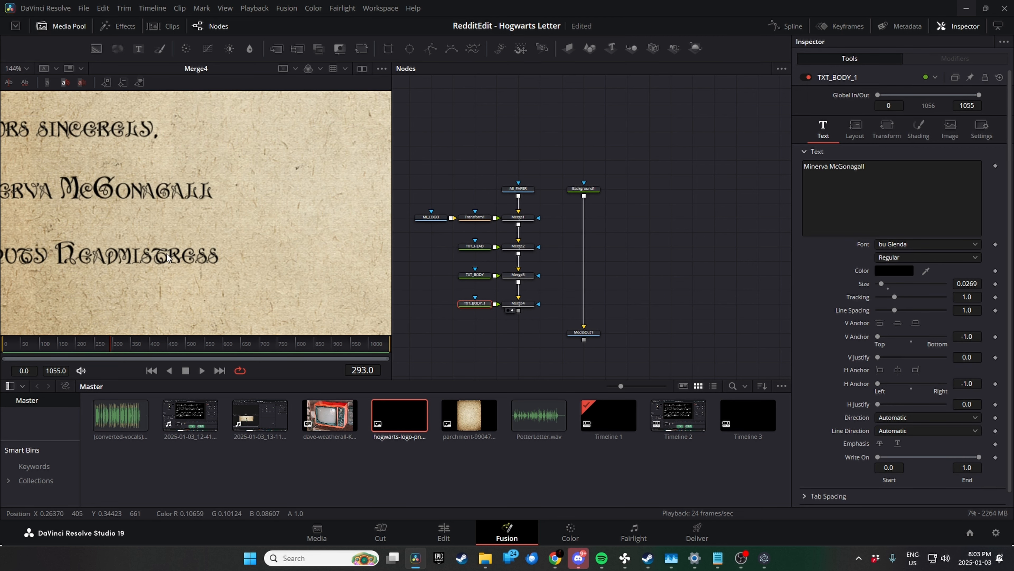
pyautogui.scroll(-2, 169, 253)
pyautogui.moveTo(169, 253); pyautogui.dragTo(213, 241)
pyautogui.scroll(2, 192, 233)
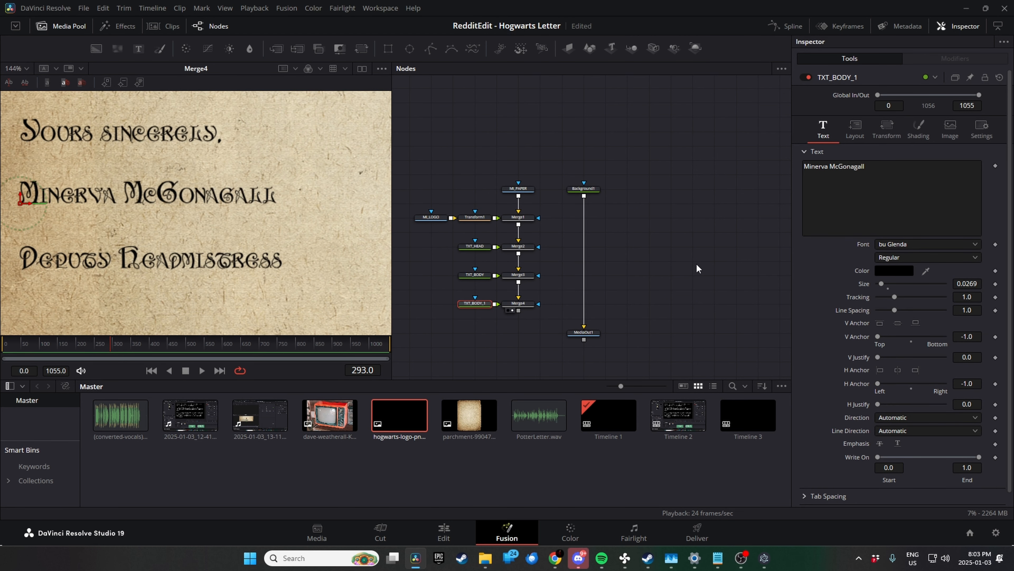
pyautogui.click(962, 244)
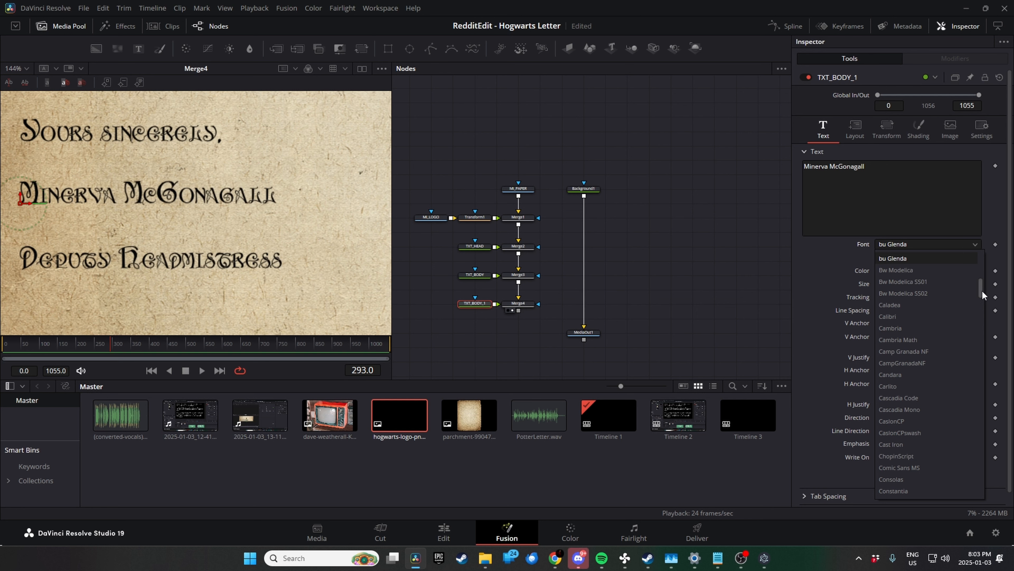
pyautogui.moveTo(982, 291); pyautogui.dragTo(983, 255)
pyautogui.click(924, 256)
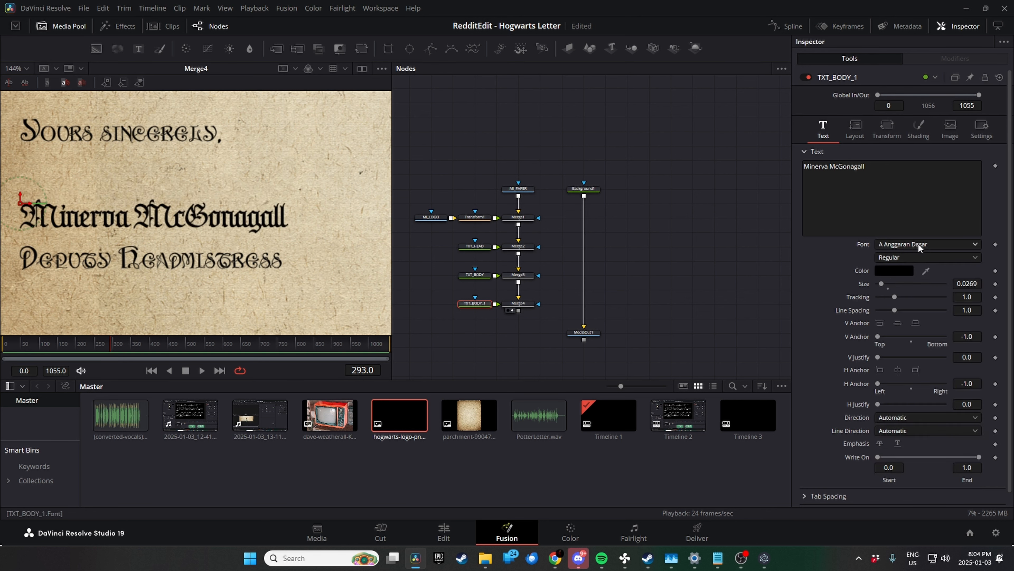
pyautogui.click(918, 244)
pyautogui.press('Down')
pyautogui.press('Return')
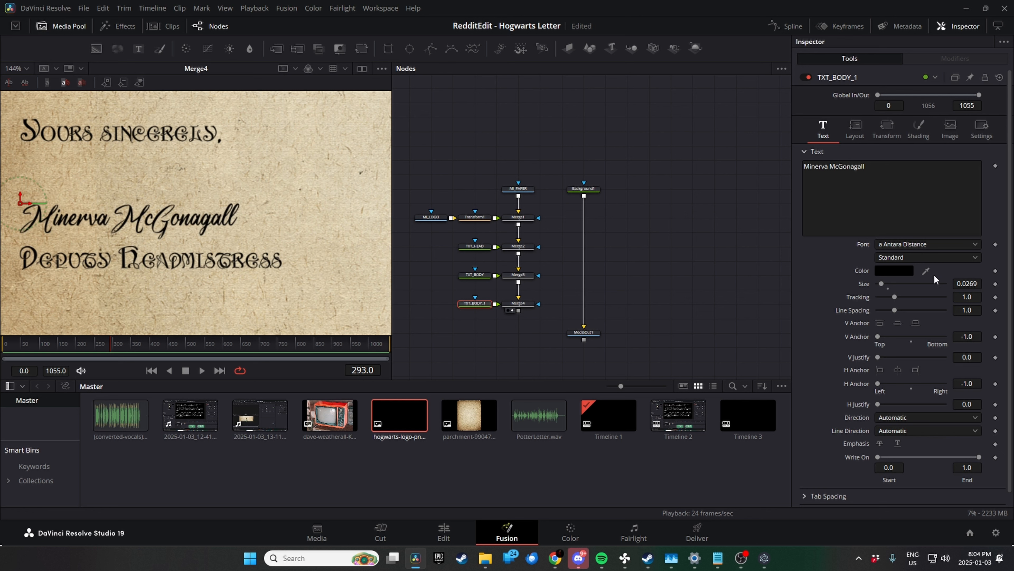
# Enlarge the signature to size 0.0669, center its vertical anchor and reposition it between "Yours sincerely," and "Deputy Headmistress".
pyautogui.moveTo(887, 282)
pyautogui.mouseDown()
pyautogui.moveTo(902, 282)
pyautogui.moveTo(887, 282)
pyautogui.mouseUp()
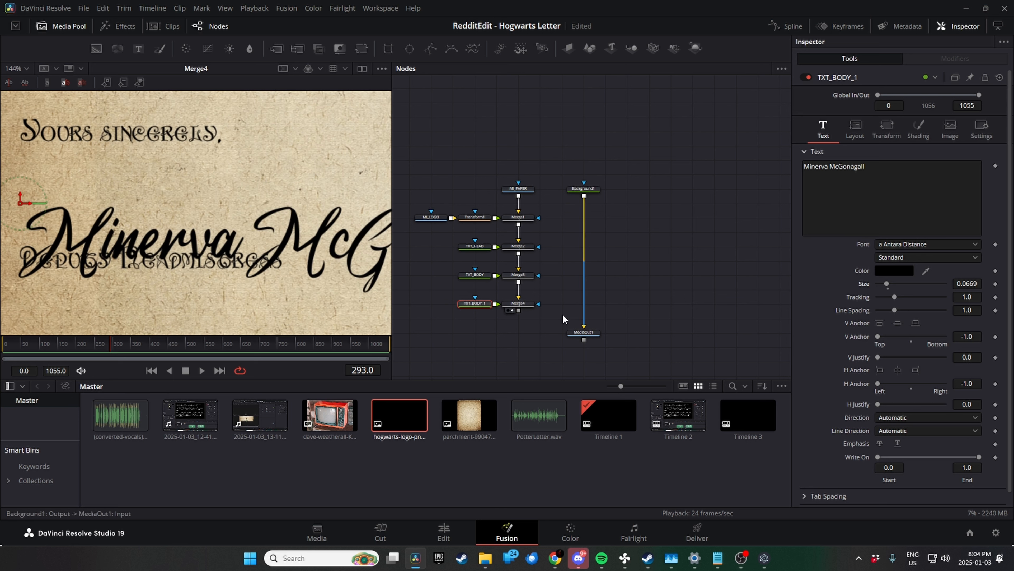
pyautogui.moveTo(19, 195); pyautogui.dragTo(27, 151)
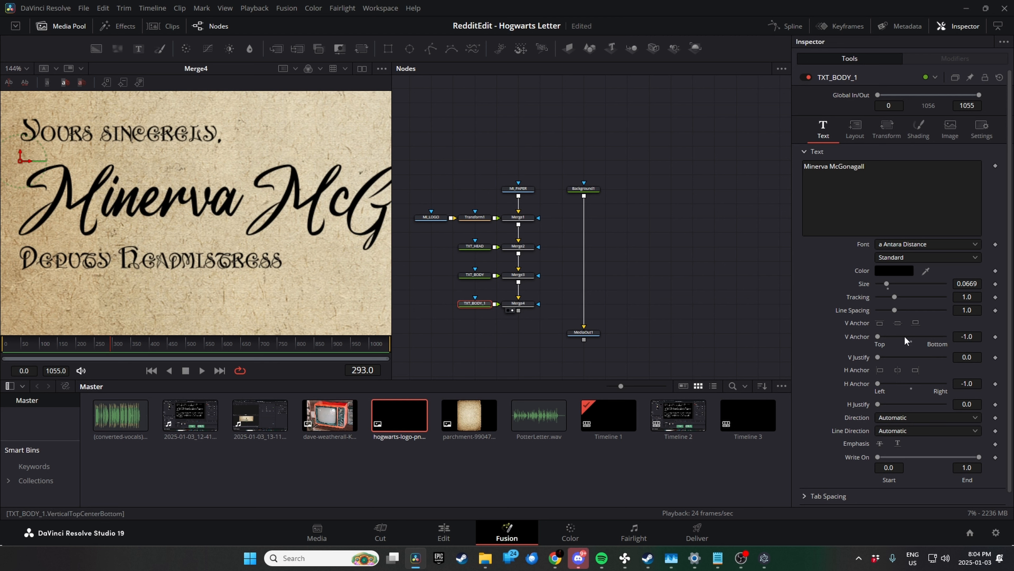
pyautogui.click(899, 324)
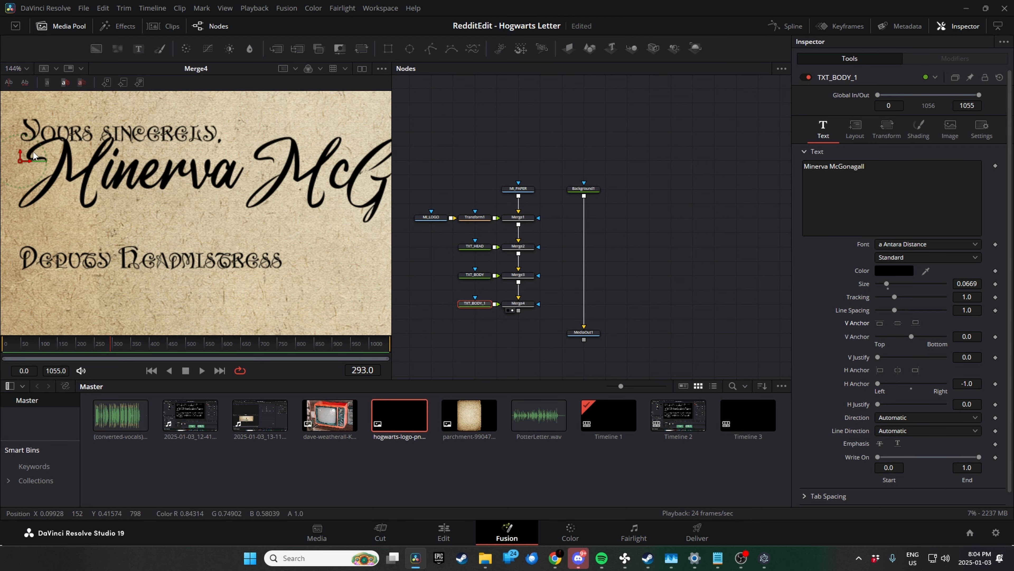
pyautogui.moveTo(22, 153); pyautogui.dragTo(21, 178)
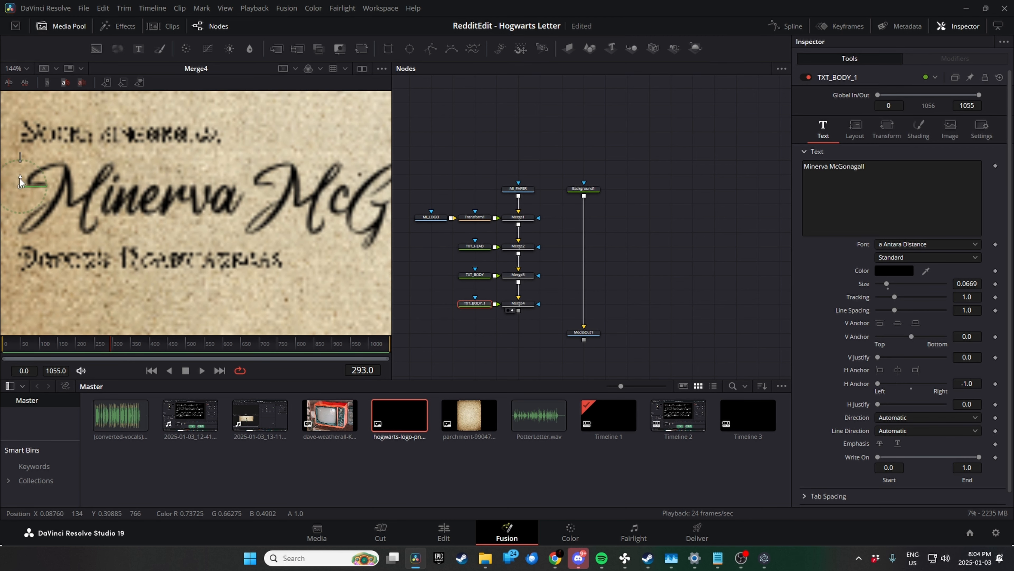
# Reduce the signature's size to 0.0489 and tilt its whole layout by 2.3 degrees about Z.
pyautogui.scroll(-4, 82, 169)
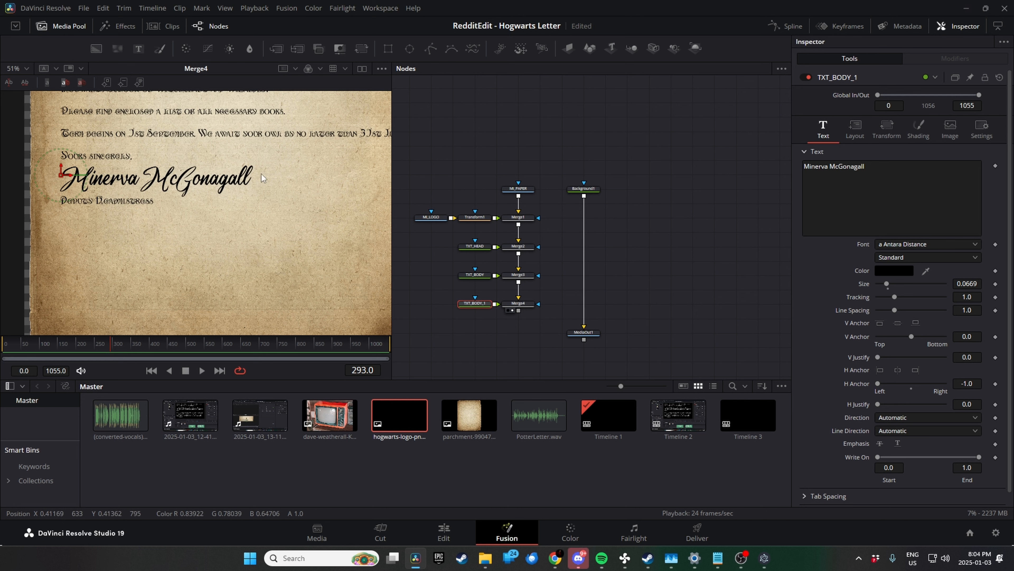
pyautogui.moveTo(971, 286); pyautogui.dragTo(896, 287)
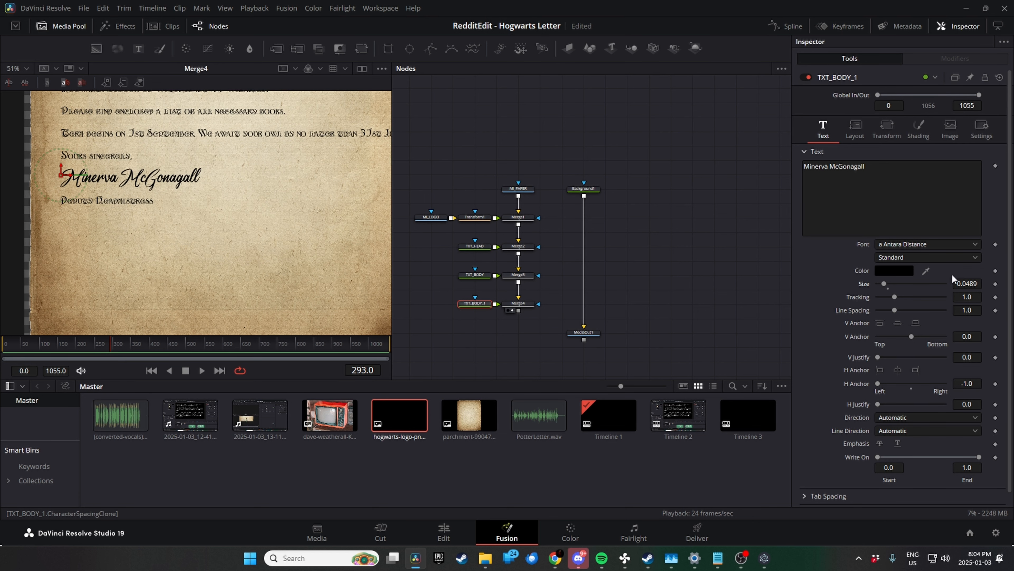
pyautogui.click(888, 125)
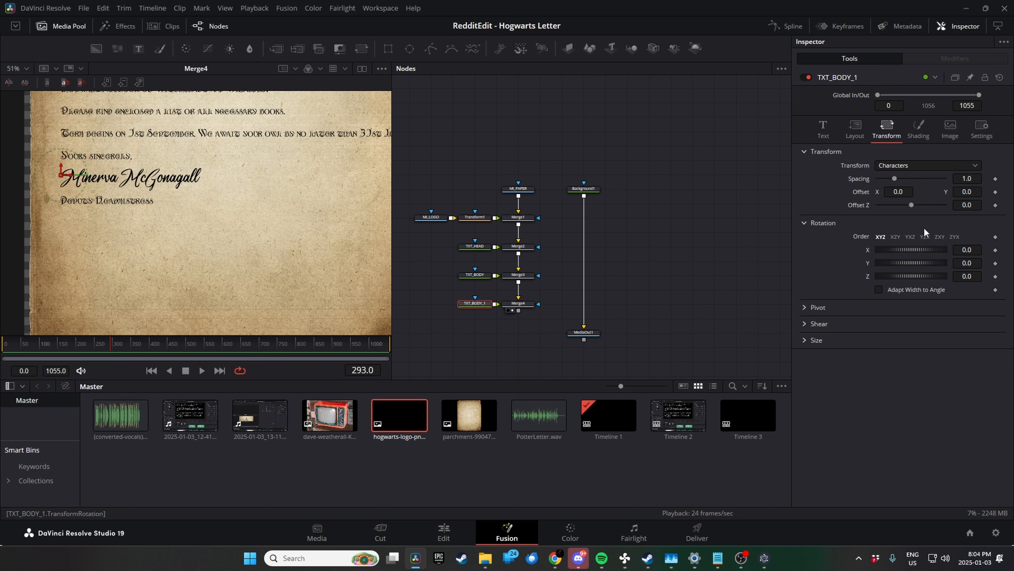
pyautogui.click(854, 127)
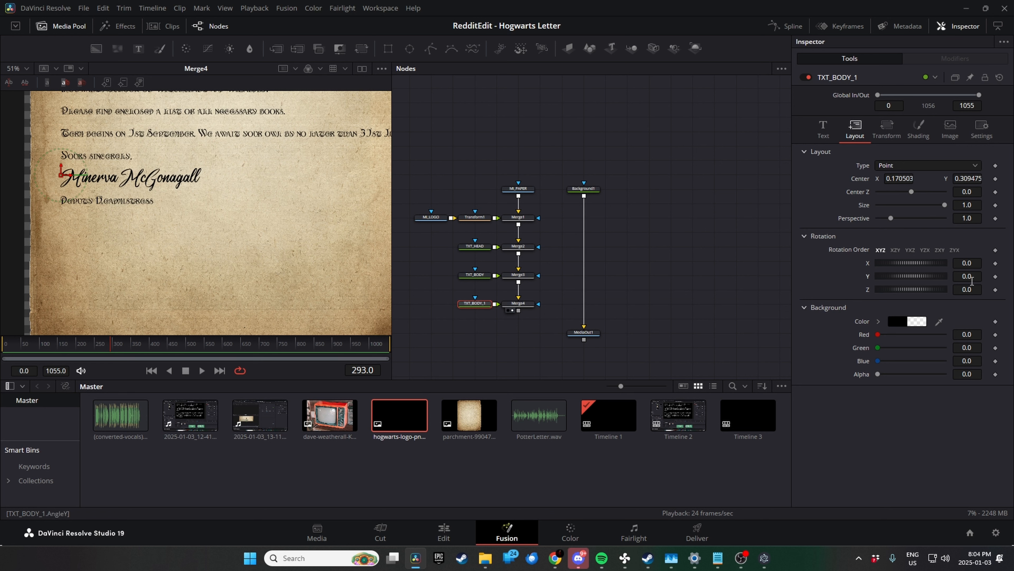
pyautogui.moveTo(971, 283)
pyautogui.mouseDown()
pyautogui.moveTo(980, 280)
pyautogui.moveTo(875, 280)
pyautogui.mouseUp()
pyautogui.hotkey('ctrl', 'z')
pyautogui.moveTo(973, 289); pyautogui.dragTo(982, 289)
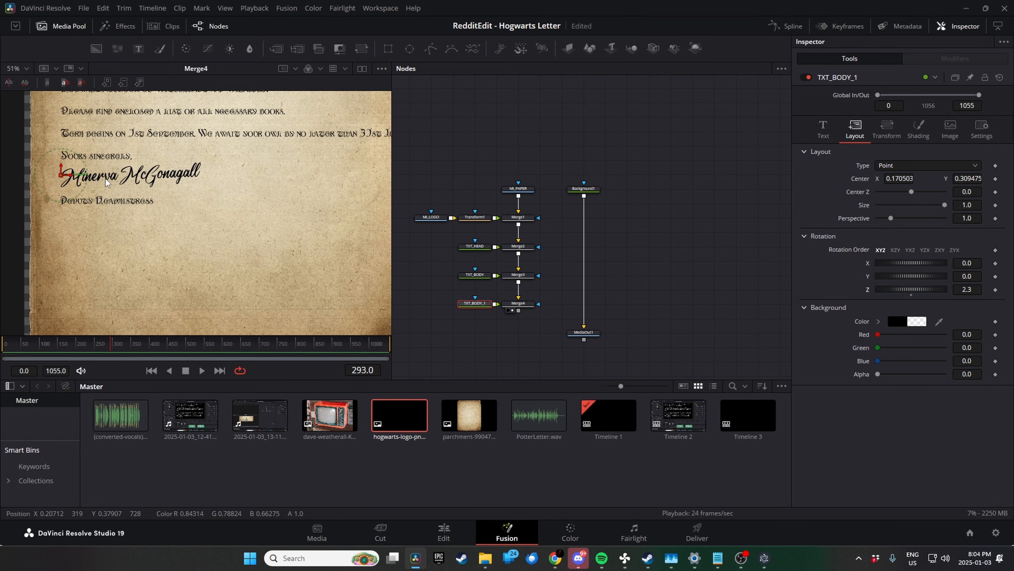
# Shift the signature slightly past the body text's left margin, reduce its size to 0.0449 and fine-tune its position between the closing lines.
pyautogui.moveTo(61, 170); pyautogui.dragTo(48, 172)
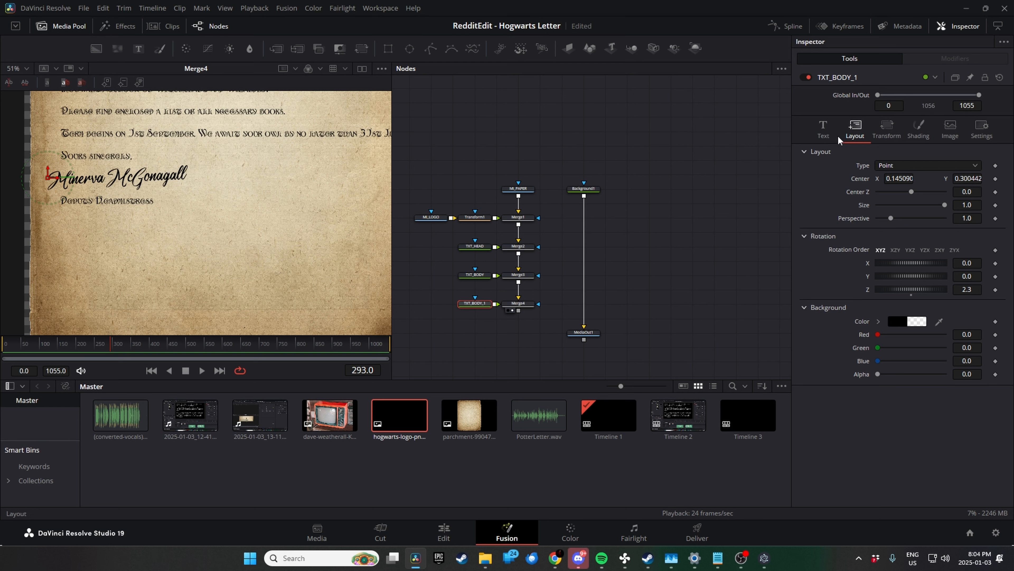
pyautogui.click(823, 129)
pyautogui.moveTo(973, 282); pyautogui.dragTo(950, 282)
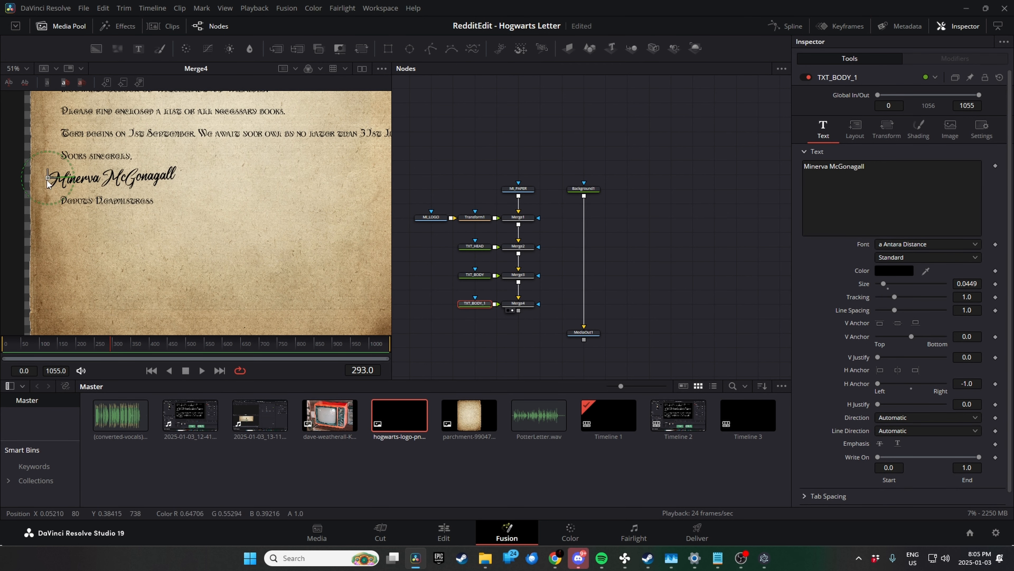
pyautogui.moveTo(47, 179); pyautogui.dragTo(47, 179)
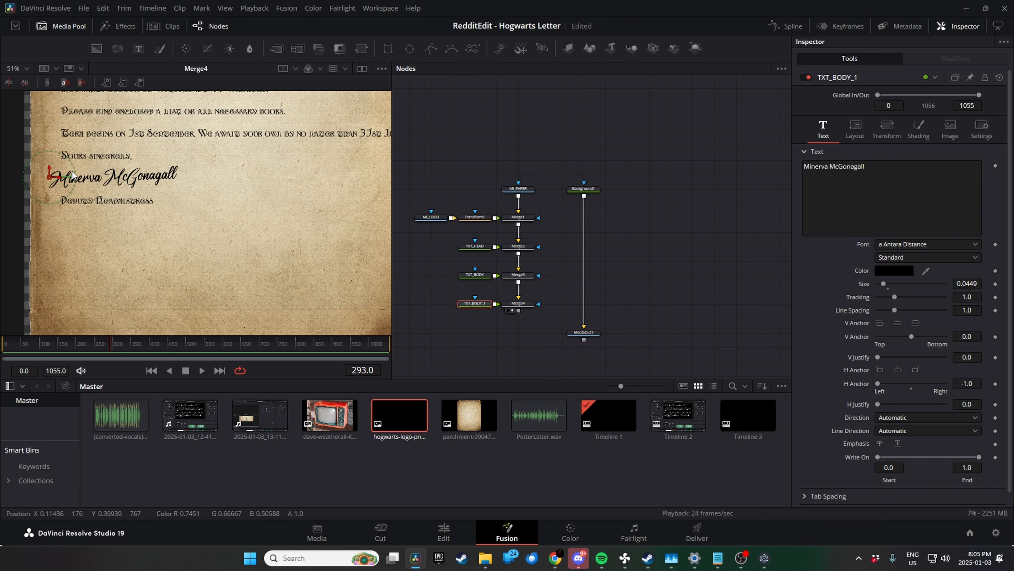
pyautogui.moveTo(74, 176); pyautogui.dragTo(74, 175)
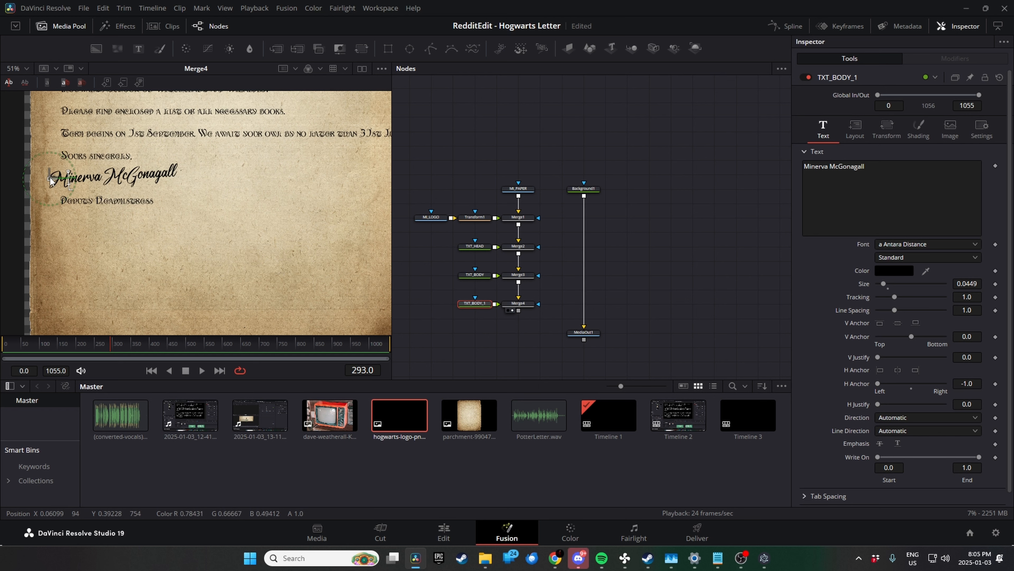
pyautogui.moveTo(53, 176); pyautogui.dragTo(52, 180)
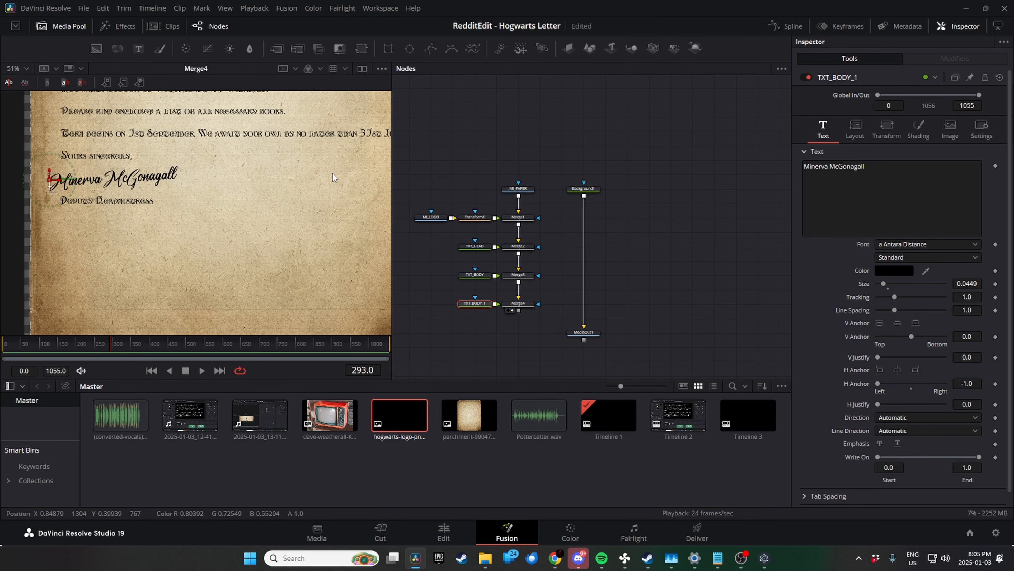
pyautogui.scroll(-1, 268, 178)
pyautogui.scroll(-1, 268, 174)
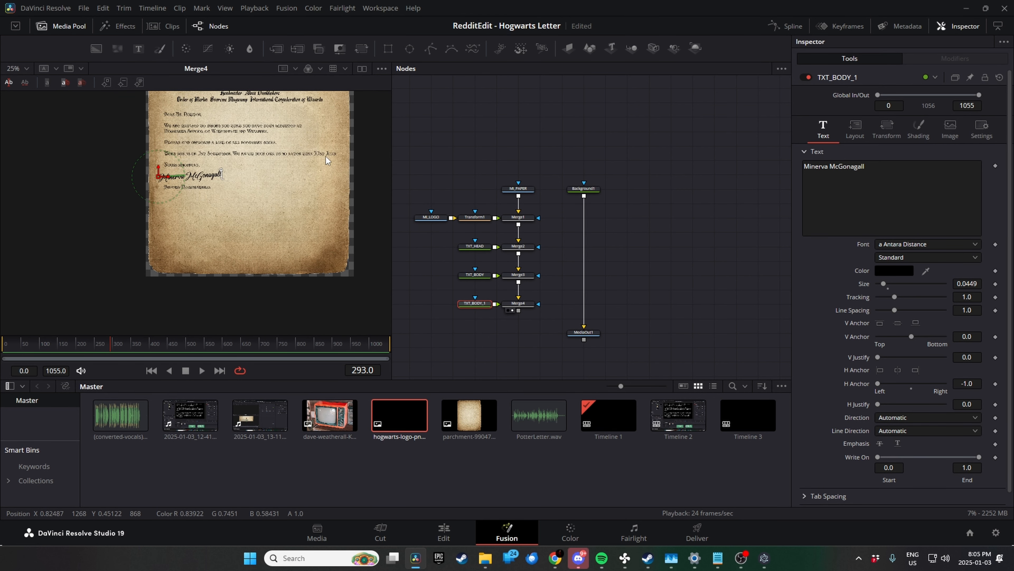
pyautogui.moveTo(326, 156); pyautogui.dragTo(313, 207)
pyautogui.scroll(1, 271, 181)
pyautogui.click(418, 143)
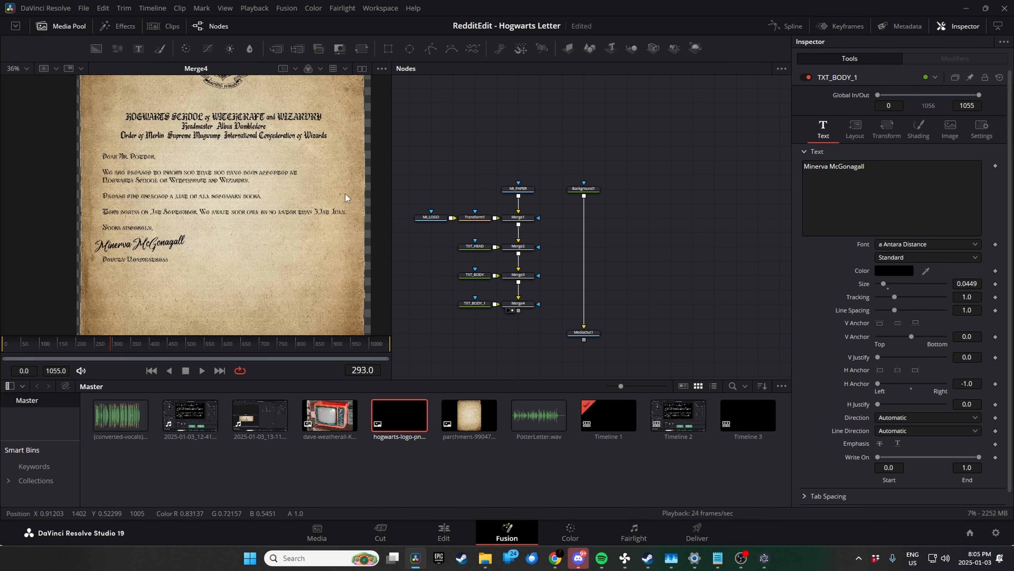
# Space Background1 and MediaOut1 away from the letter nodes and merge the Merge4 output over Background1 ahead of MediaOut1.
pyautogui.scroll(-5, 346, 194)
pyautogui.scroll(6, 344, 192)
pyautogui.scroll(2, 345, 193)
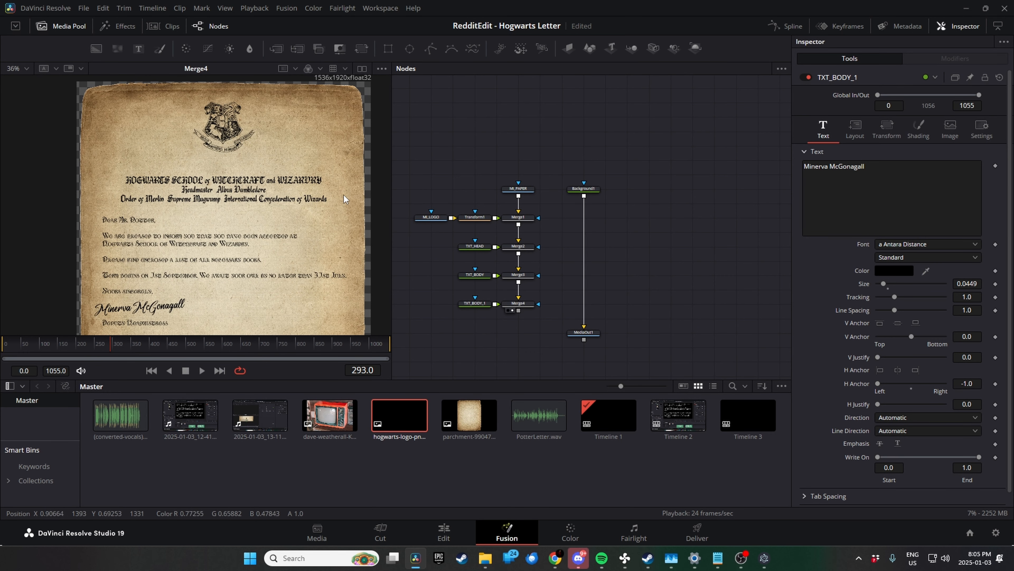
pyautogui.moveTo(413, 165); pyautogui.dragTo(549, 333)
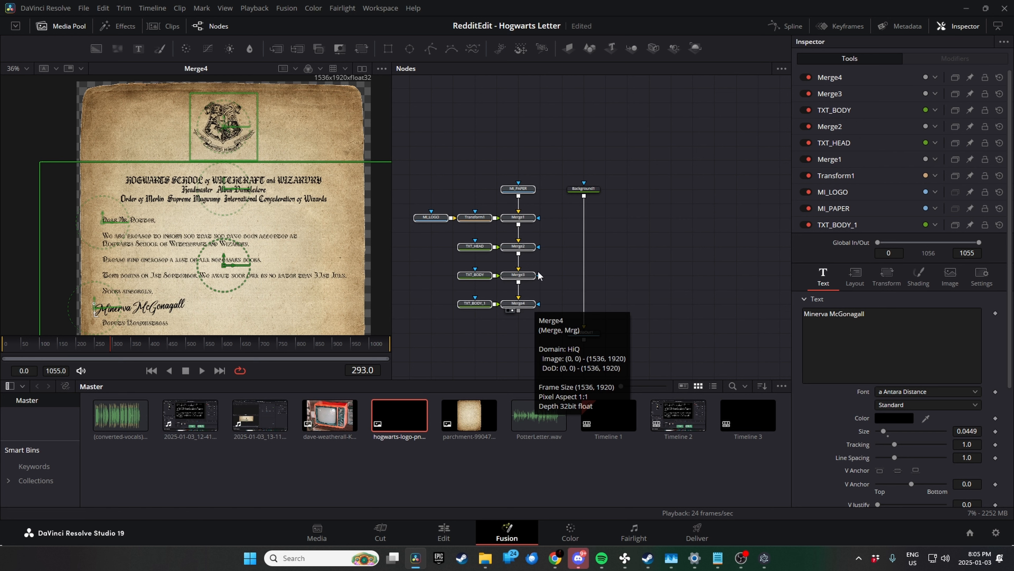
pyautogui.click(438, 250)
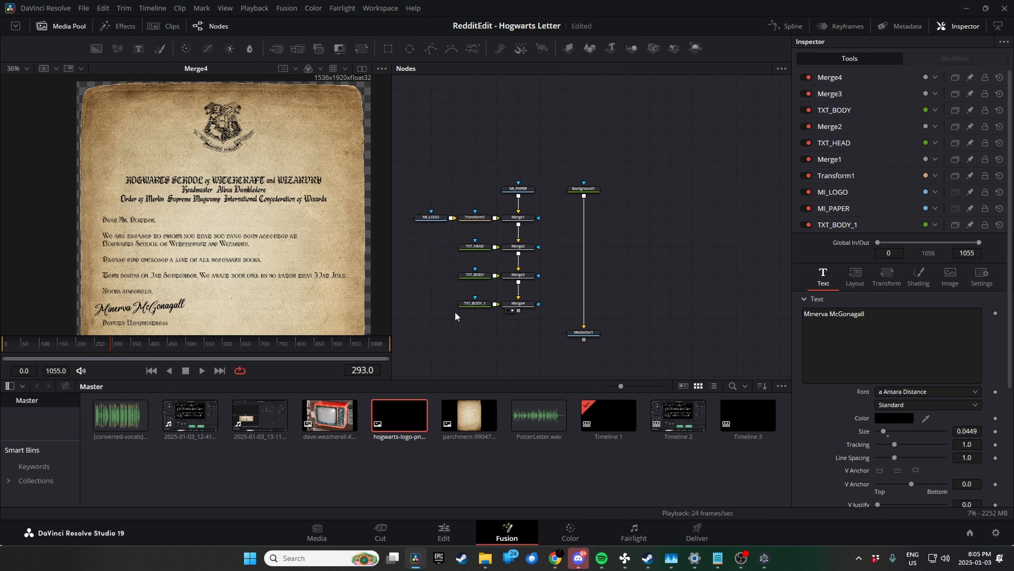
pyautogui.moveTo(508, 317); pyautogui.dragTo(534, 278)
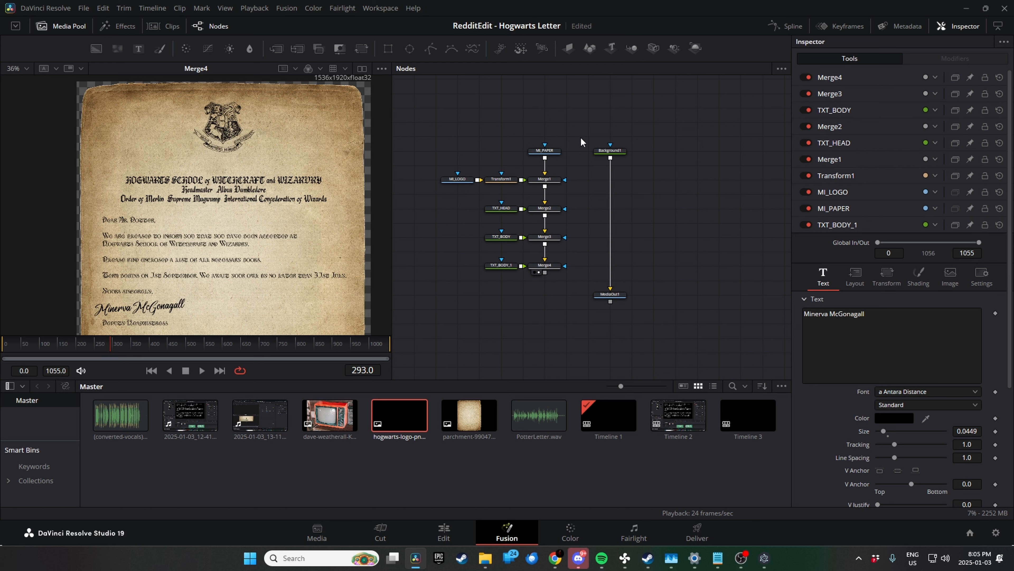
pyautogui.moveTo(581, 141); pyautogui.dragTo(632, 294)
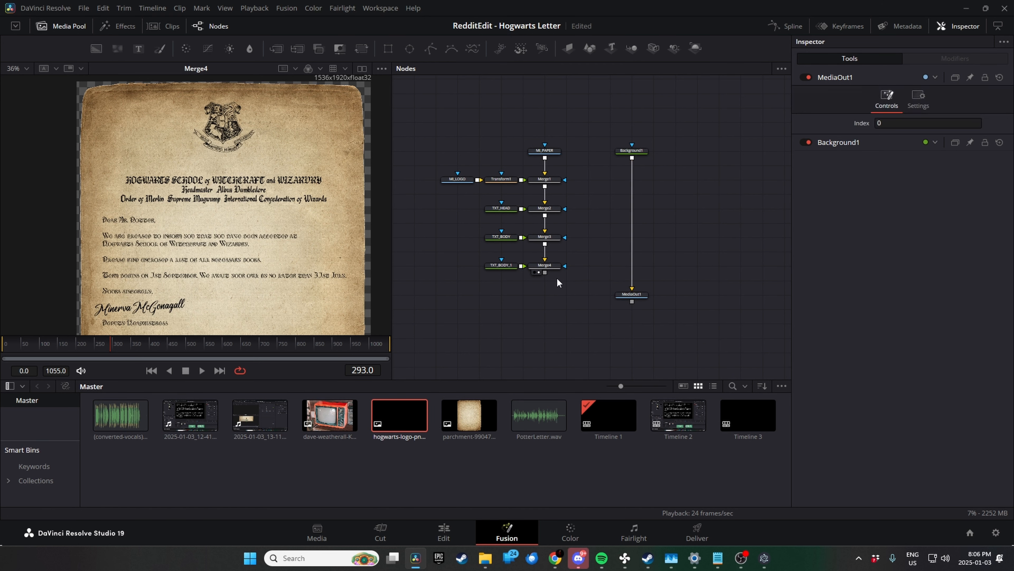
pyautogui.moveTo(545, 272); pyautogui.dragTo(632, 158)
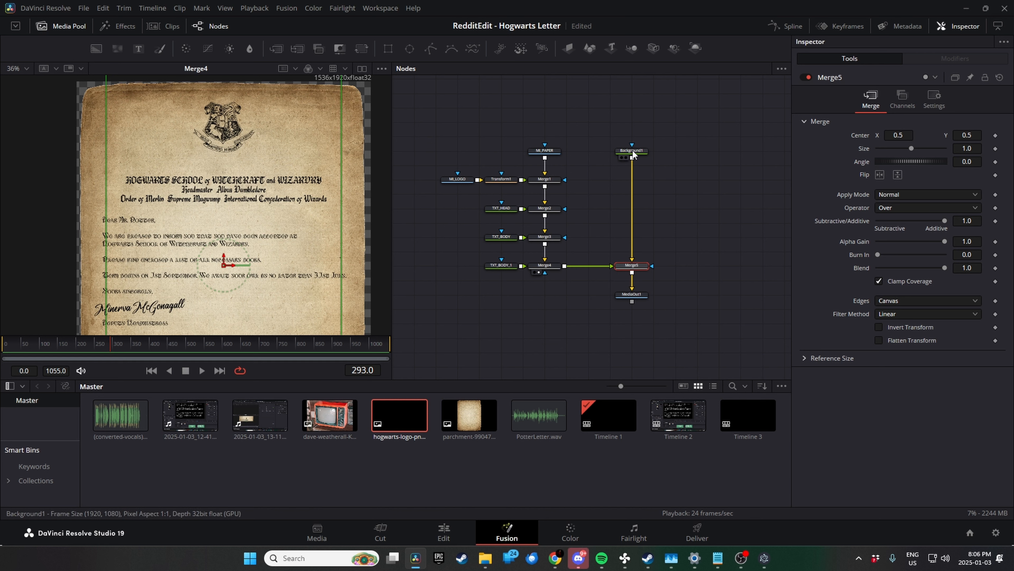
pyautogui.click(633, 153)
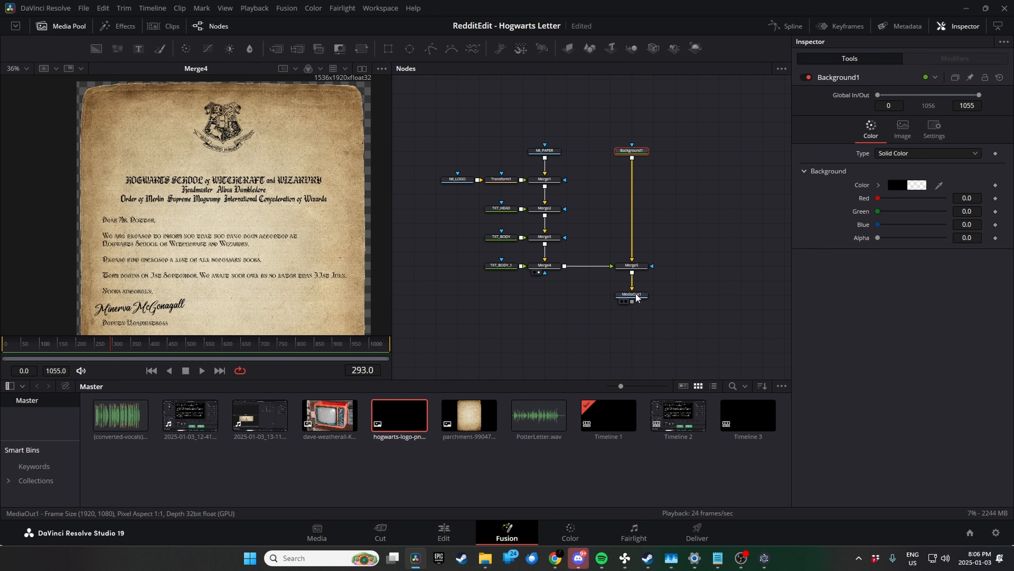
# Check the letter's framing in the timeline on the Edit page and reopen the composition clip in Fusion.
pyautogui.click(444, 532)
pyautogui.scroll(-6, 511, 197)
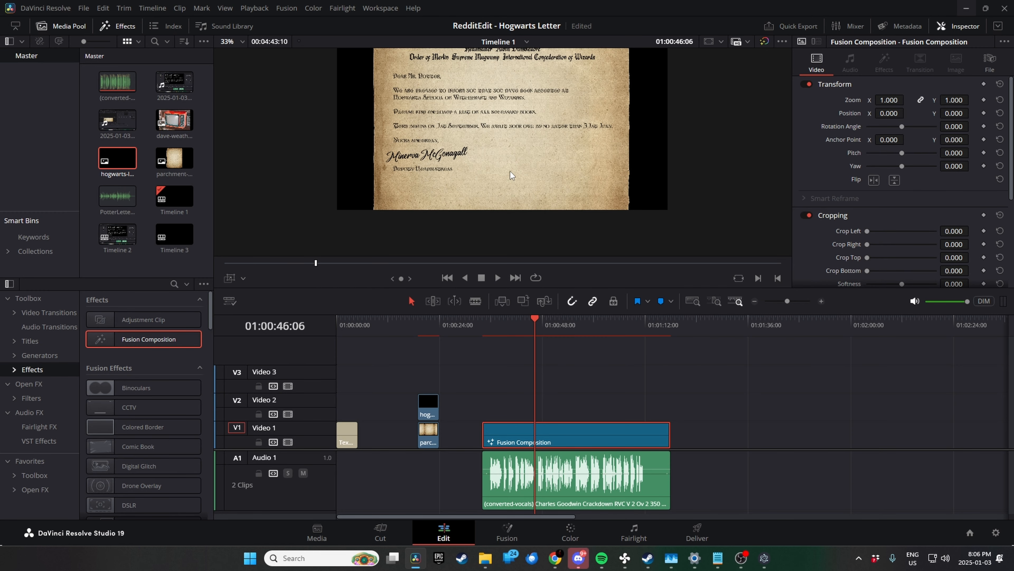
pyautogui.moveTo(490, 137); pyautogui.dragTo(491, 173)
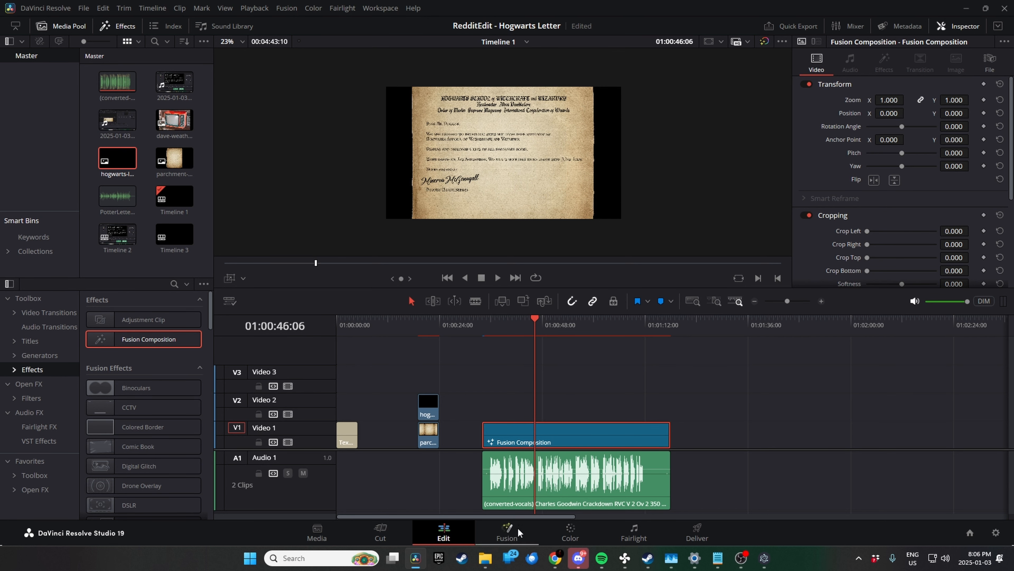
pyautogui.rightClick(553, 440)
pyautogui.click(586, 368)
pyautogui.scroll(-4, 379, 249)
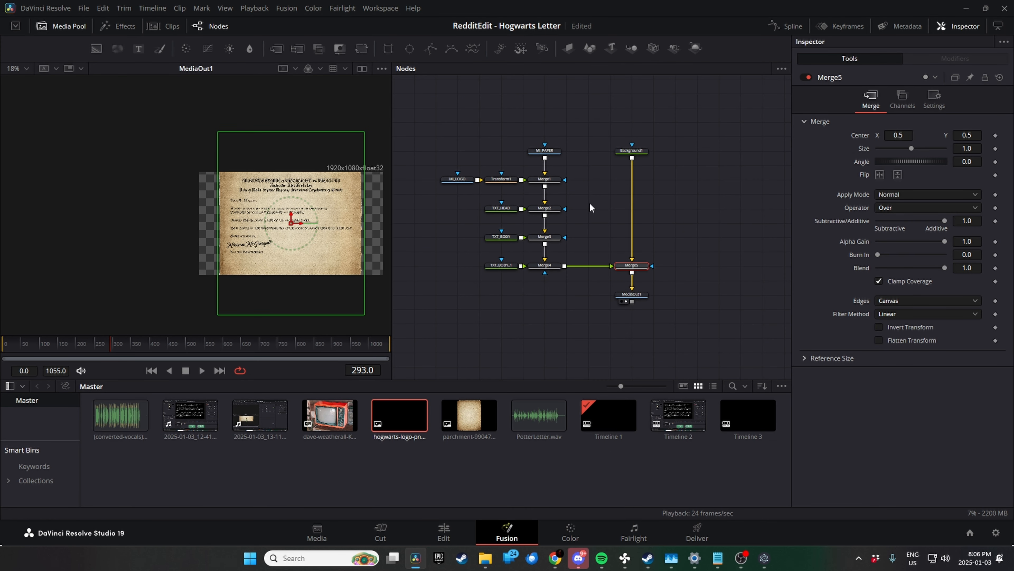
# Shift the letter's node group away from Merge5 and insert a Transform node between Merge4 and Merge5.
pyautogui.moveTo(441, 134); pyautogui.dragTo(523, 265)
pyautogui.click(426, 125)
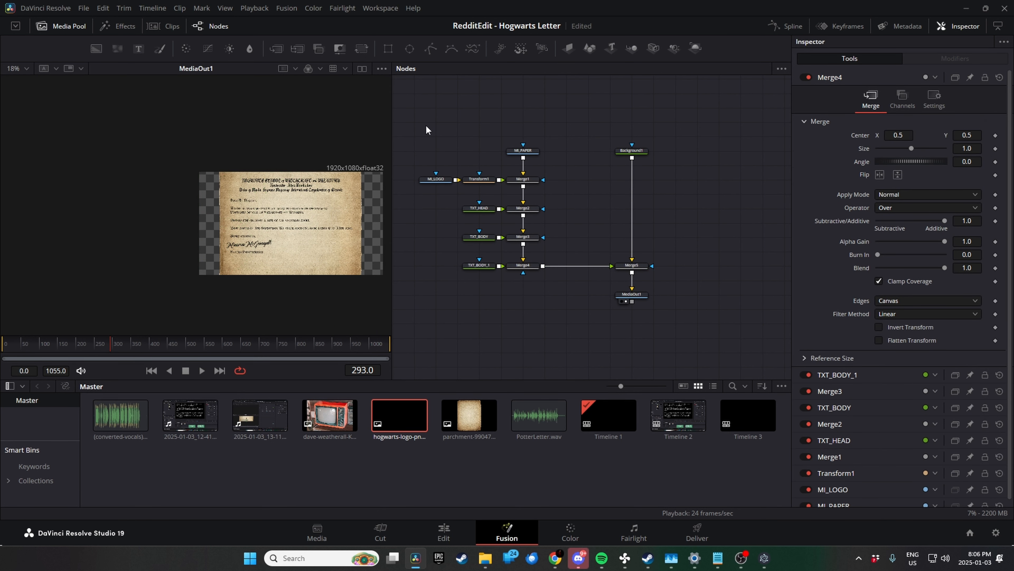
pyautogui.moveTo(361, 51); pyautogui.dragTo(573, 265)
pyautogui.moveTo(419, 131); pyautogui.dragTo(511, 268)
pyautogui.click(552, 266)
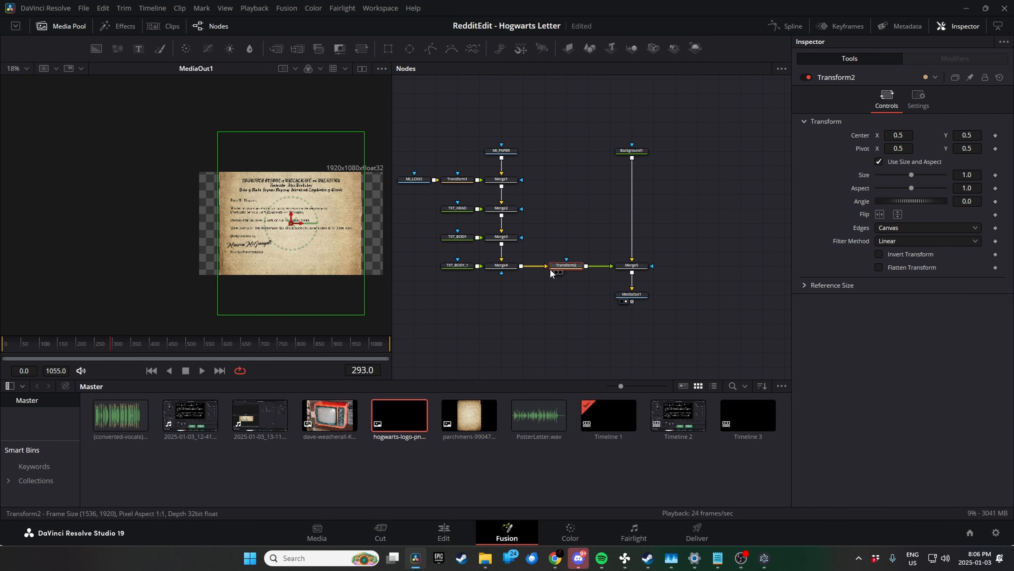
# Scale the whole letter to 1.264 in Transform2 and lower its center to about Y 0.16 so the logo and heading fill the frame.
pyautogui.moveTo(971, 177); pyautogui.dragTo(1010, 175)
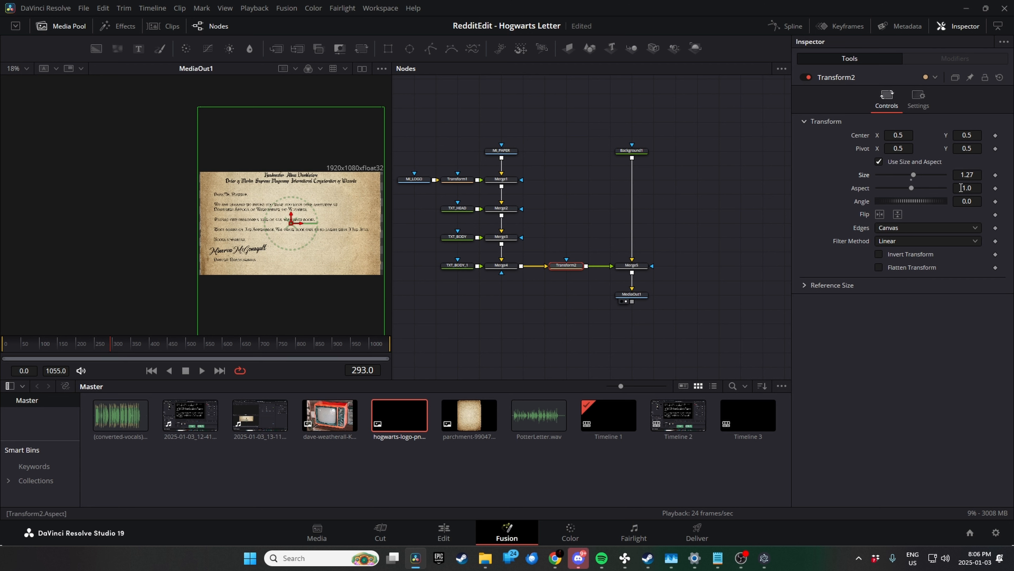
pyautogui.moveTo(966, 176); pyautogui.dragTo(963, 176)
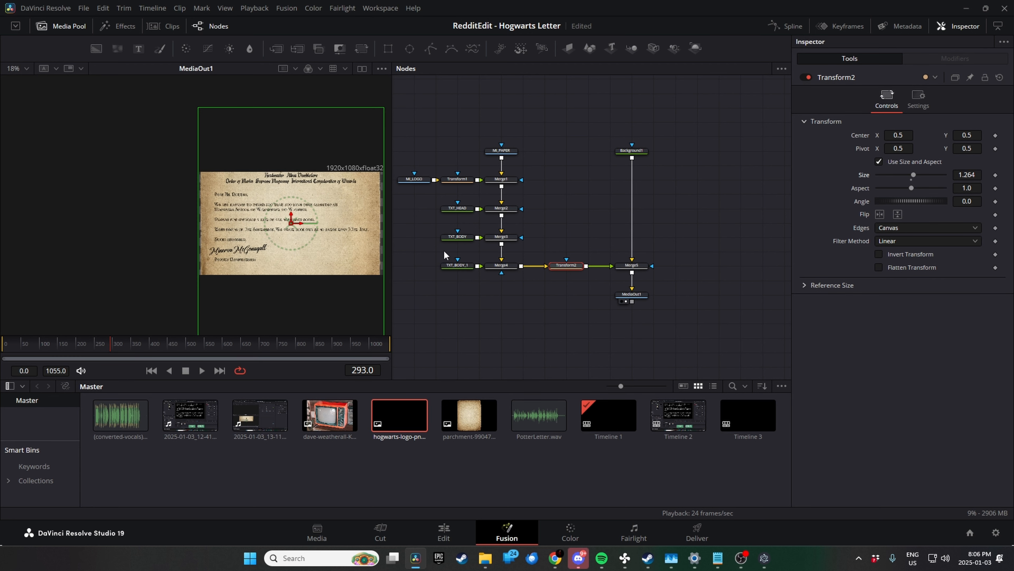
pyautogui.click(468, 315)
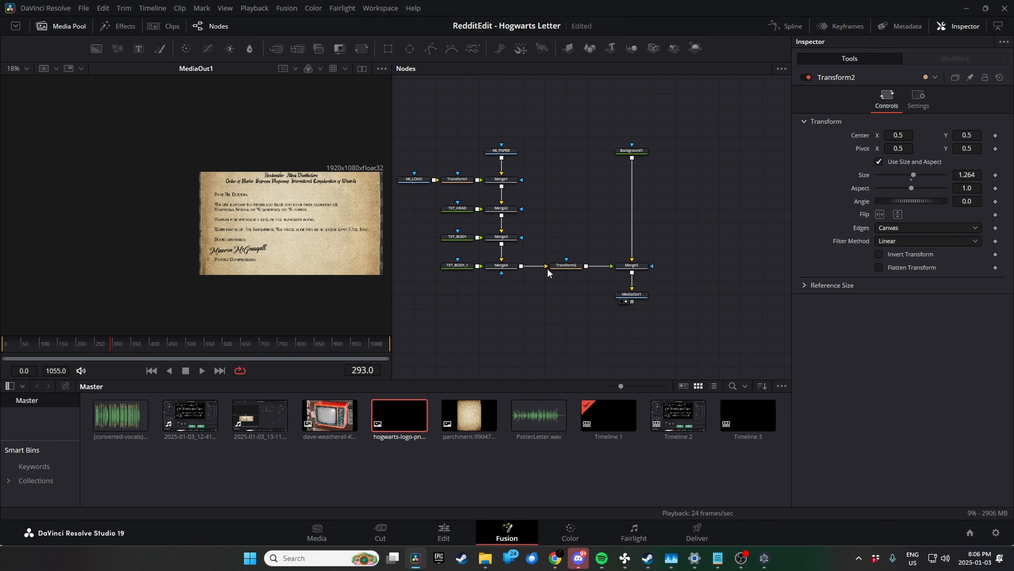
pyautogui.click(559, 266)
pyautogui.moveTo(290, 216); pyautogui.dragTo(300, 282)
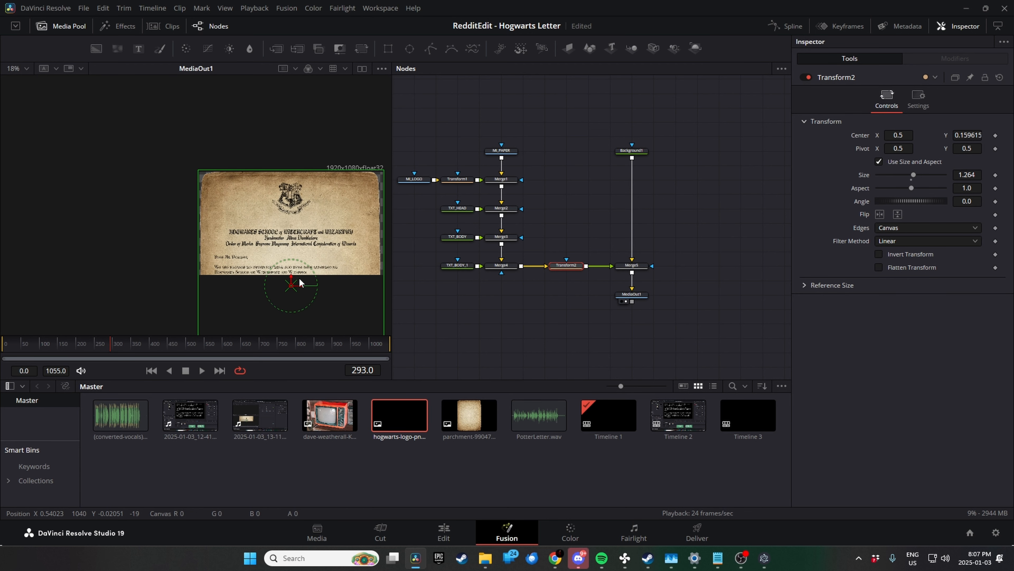
pyautogui.click(434, 319)
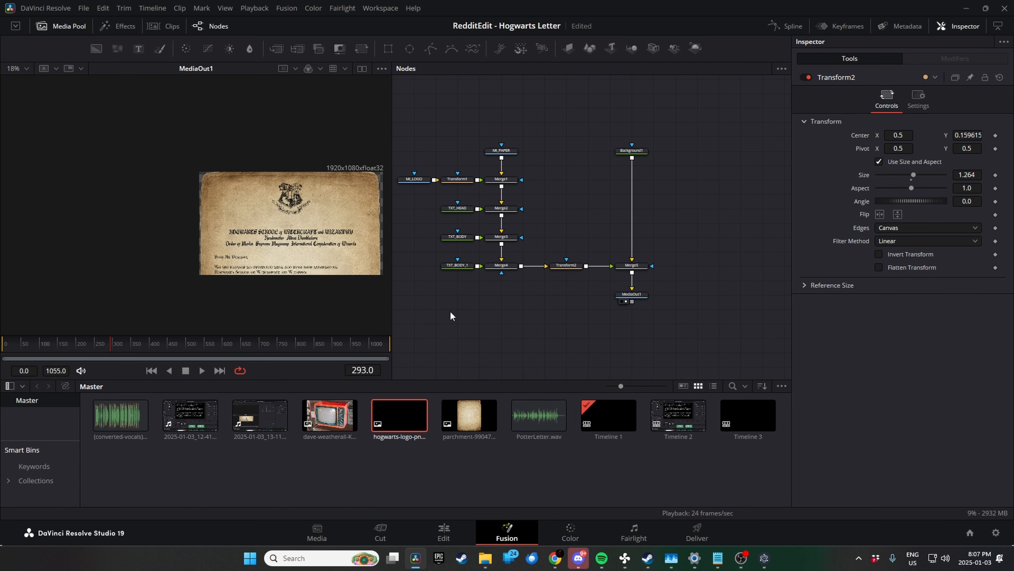
# Space the logo, Transform1 and text nodes away from the merge column, and set the logo node farther from Transform1.
pyautogui.moveTo(462, 275)
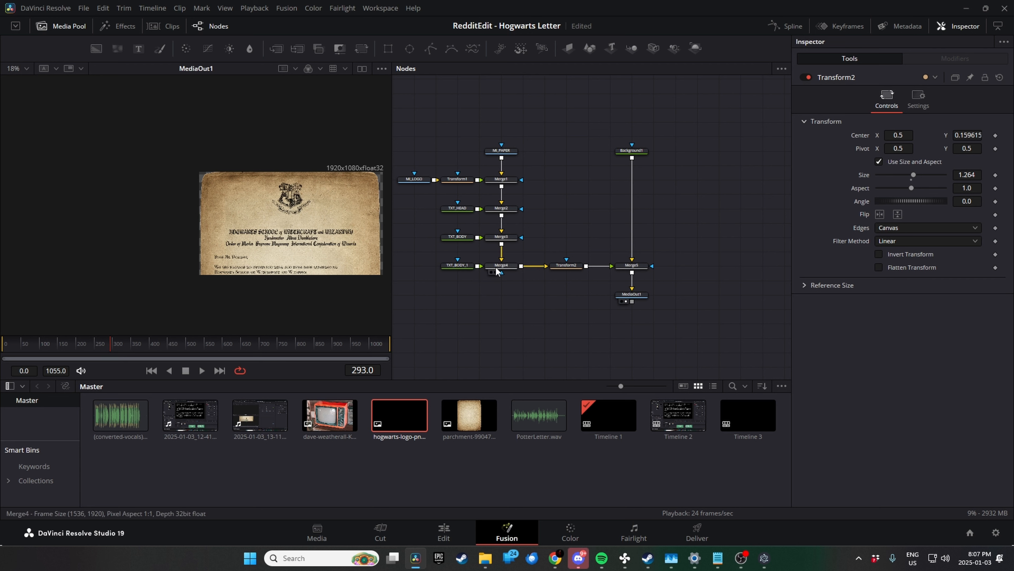
pyautogui.moveTo(468, 277); pyautogui.dragTo(495, 281)
pyautogui.moveTo(420, 154)
pyautogui.mouseDown()
pyautogui.moveTo(459, 189)
pyautogui.moveTo(488, 287)
pyautogui.moveTo(473, 273)
pyautogui.mouseUp()
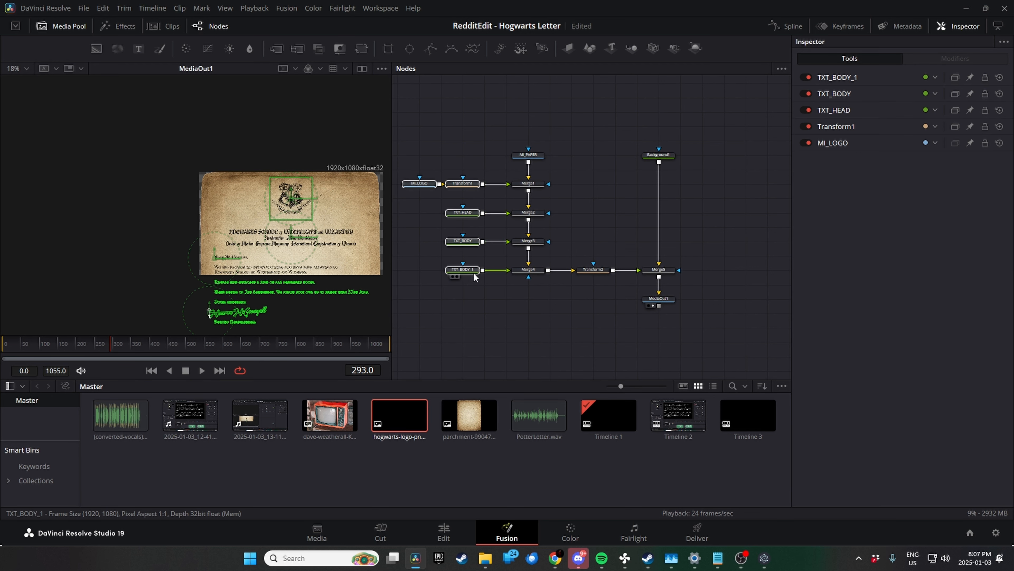
pyautogui.click(423, 226)
pyautogui.moveTo(419, 187); pyautogui.dragTo(406, 189)
pyautogui.click(423, 226)
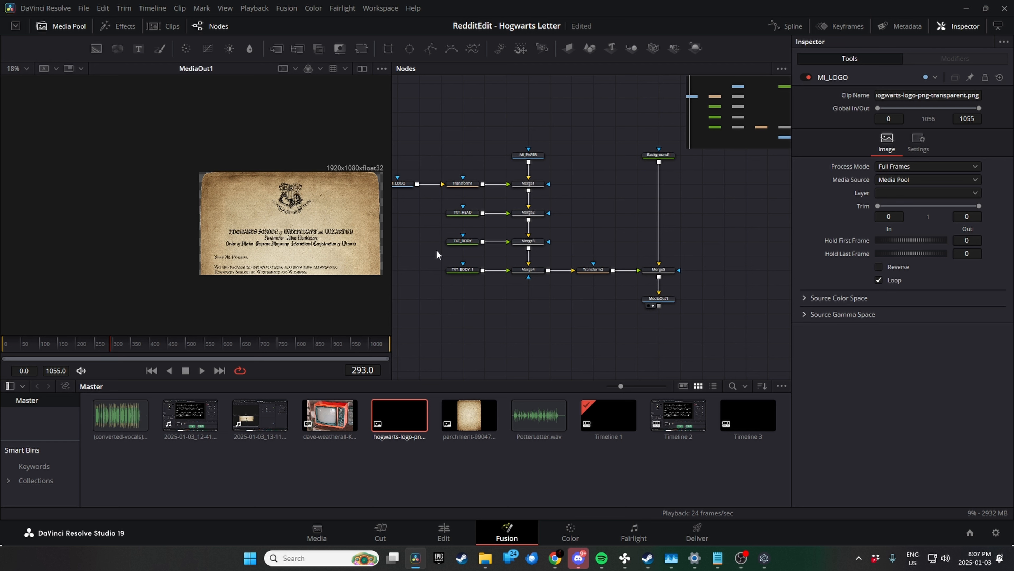
pyautogui.moveTo(478, 284); pyautogui.dragTo(511, 278)
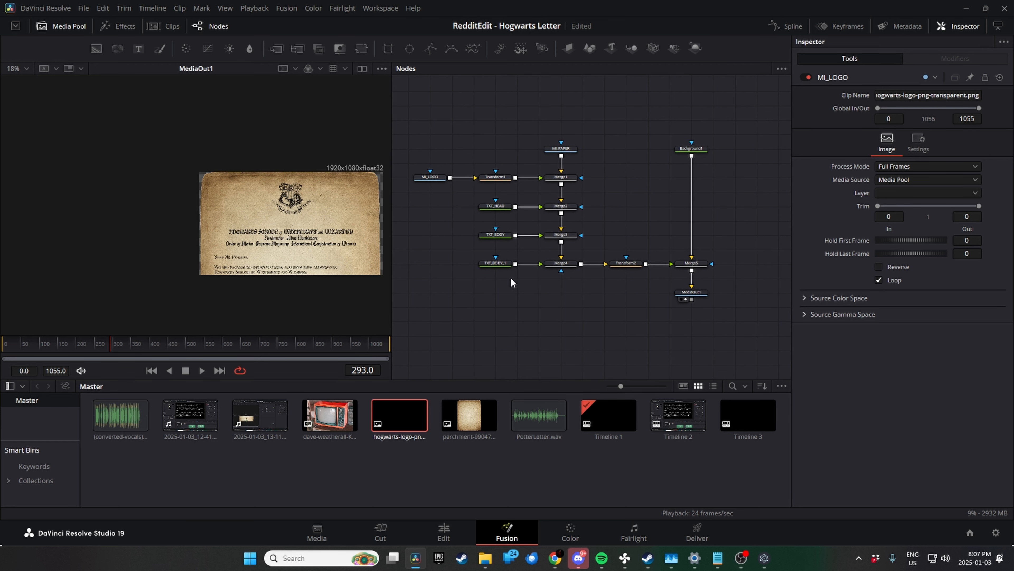
# Set the Write On End value to 0.0 for both TXT_HEAD and TXT_BODY.
pyautogui.moveTo(497, 266)
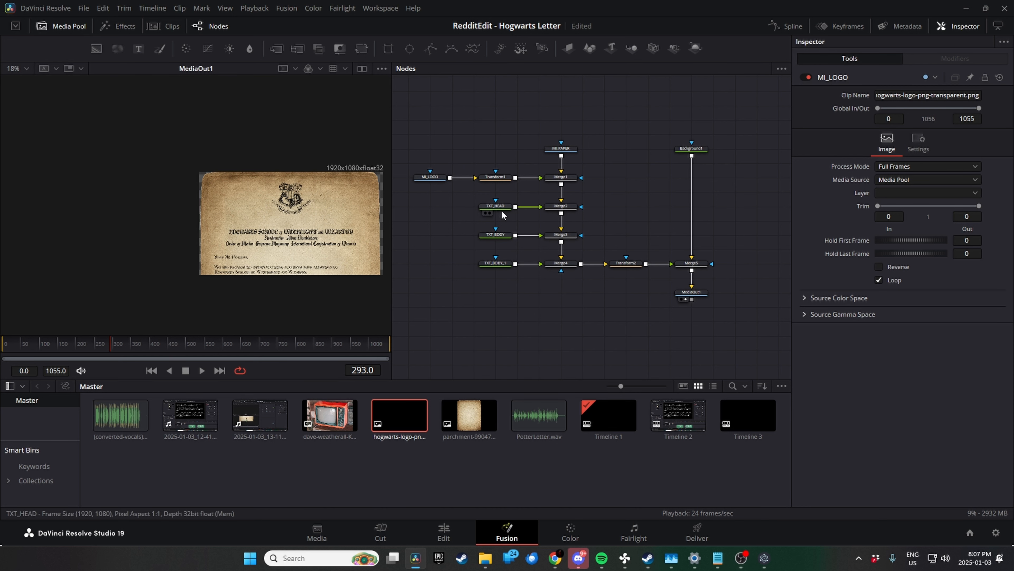
pyautogui.click(493, 206)
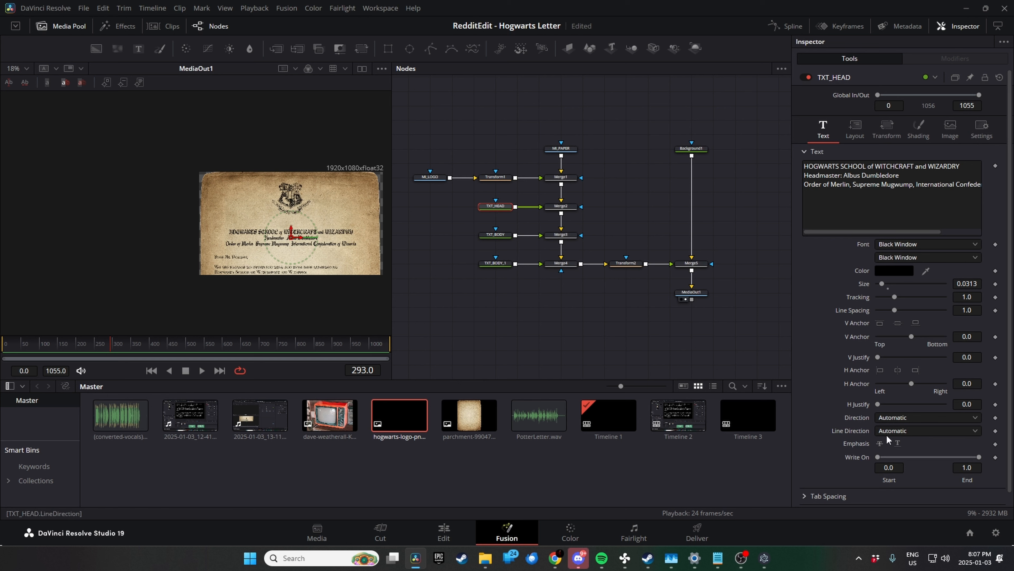
pyautogui.scroll(6, 265, 248)
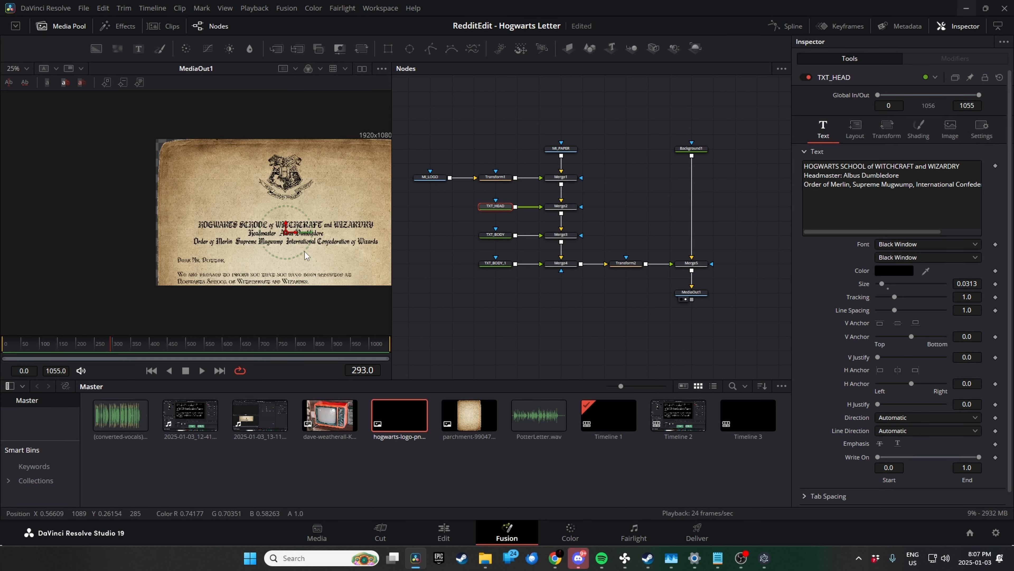
pyautogui.moveTo(265, 244); pyautogui.dragTo(233, 244)
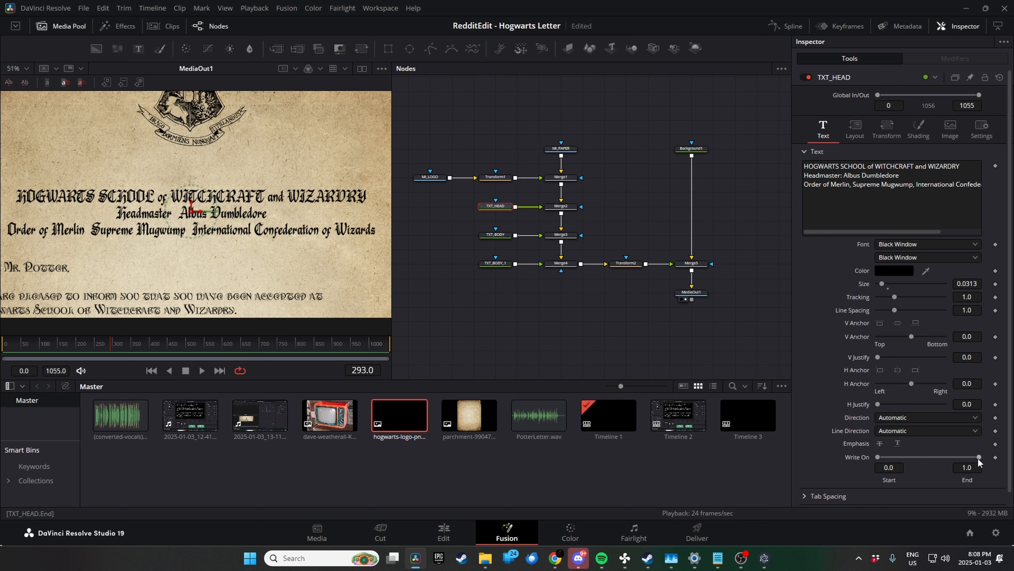
pyautogui.moveTo(978, 458); pyautogui.dragTo(879, 466)
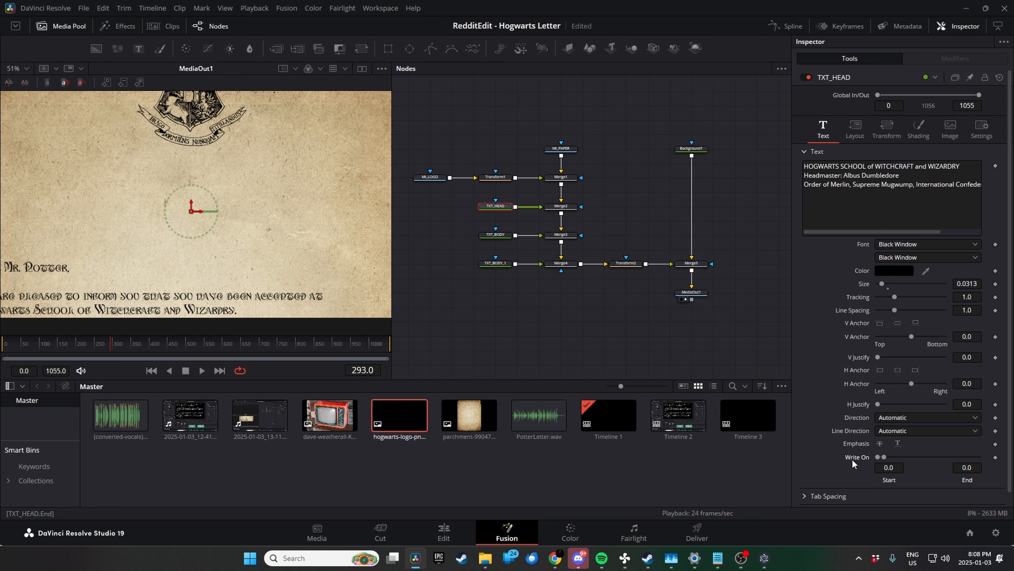
pyautogui.click(496, 234)
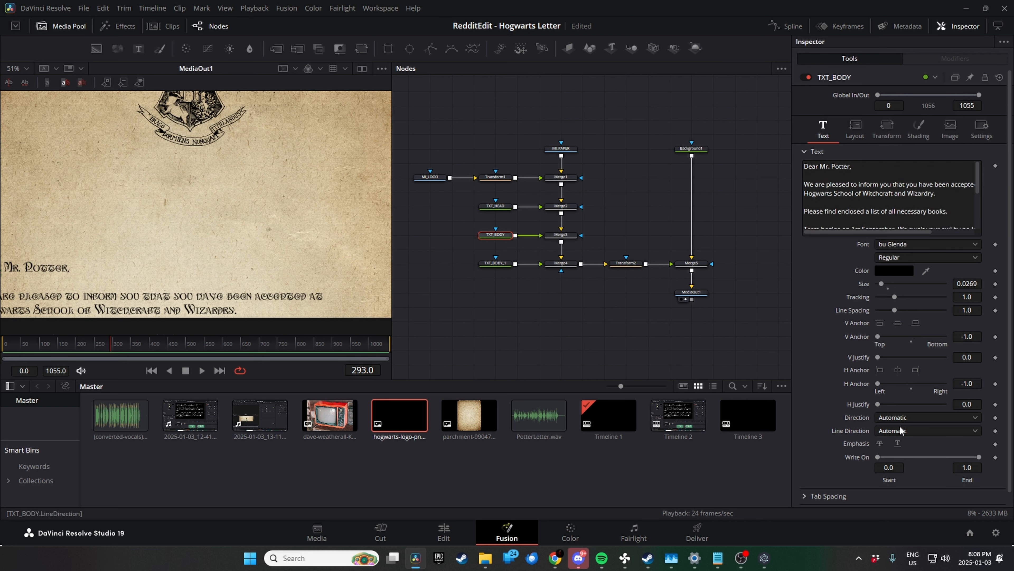
pyautogui.moveTo(973, 460); pyautogui.dragTo(884, 459)
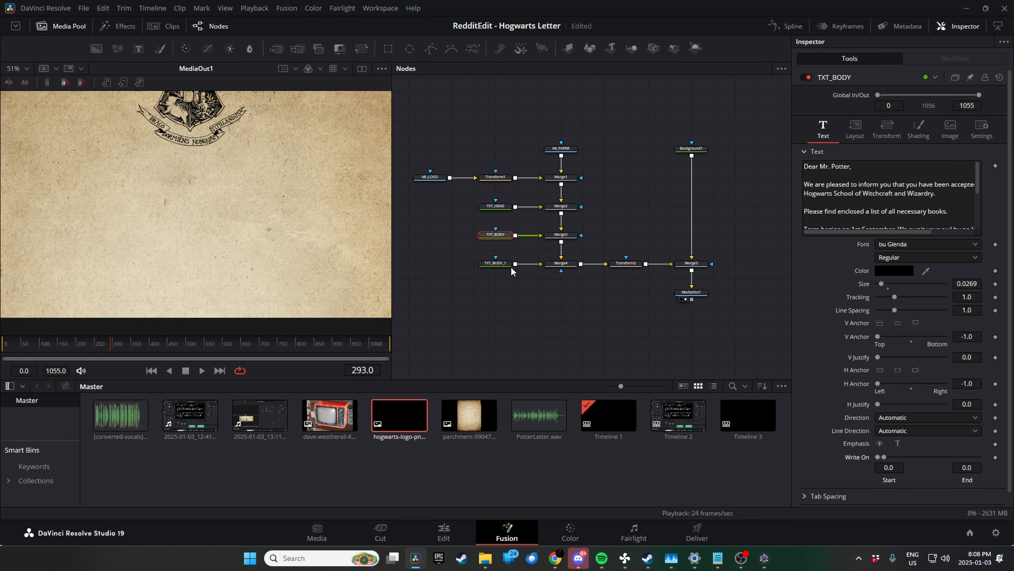
# Rename the signature text node TXT_SIG and set its Write On End value to 0.0.
pyautogui.click(496, 266)
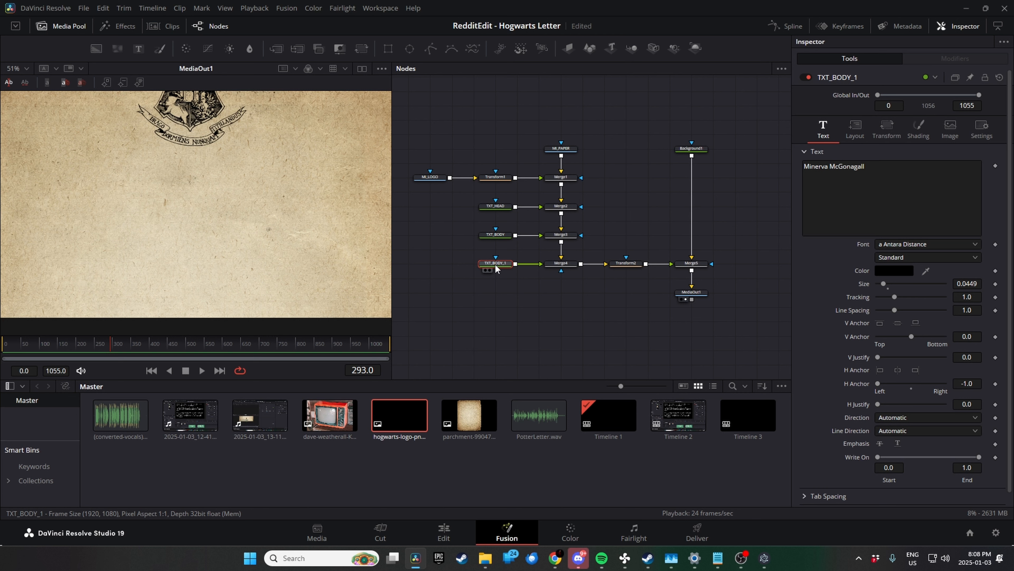
pyautogui.press('F2')
pyautogui.write('TXT_SIG')
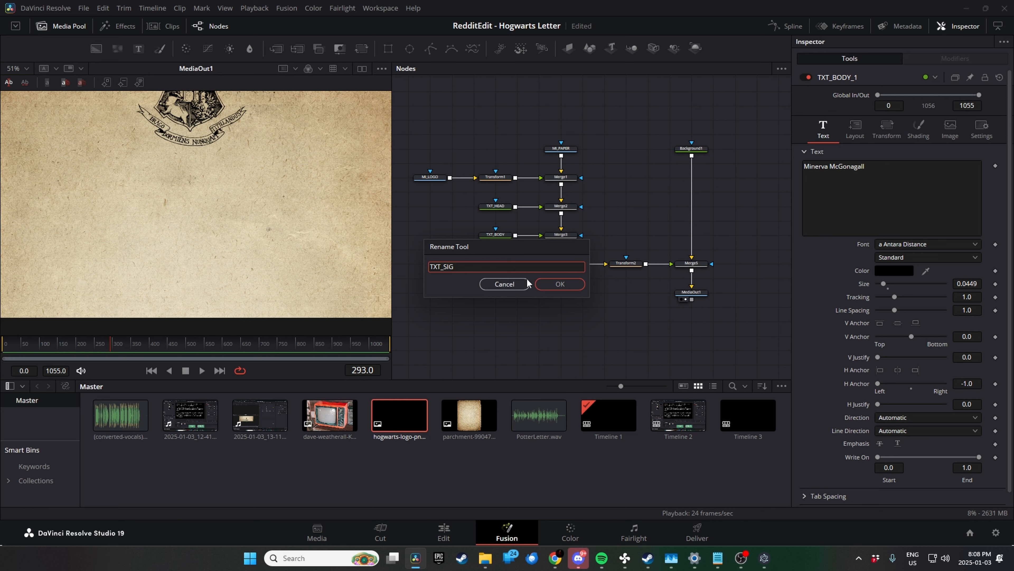
pyautogui.click(553, 282)
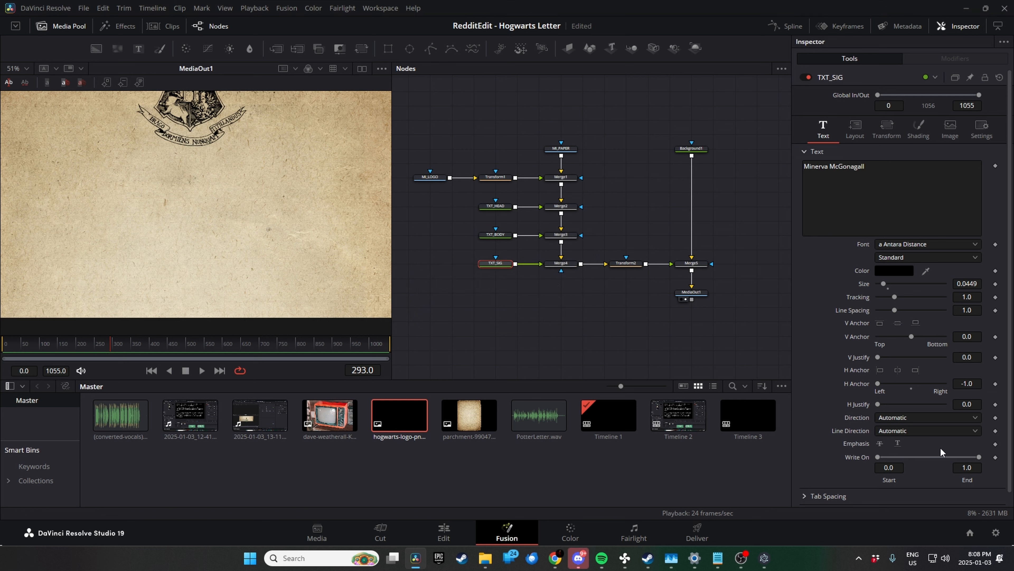
pyautogui.moveTo(979, 457); pyautogui.dragTo(870, 464)
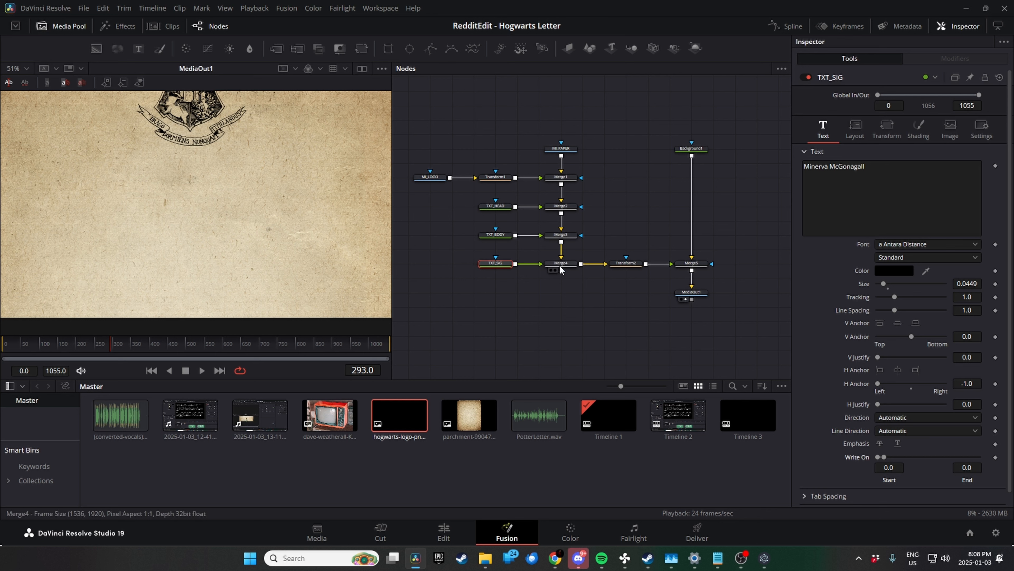
# Display Merge4 in the viewer, hide the Media Pool, and fit the whole letter in the enlarged view.
pyautogui.click(553, 270)
pyautogui.scroll(-4, 287, 238)
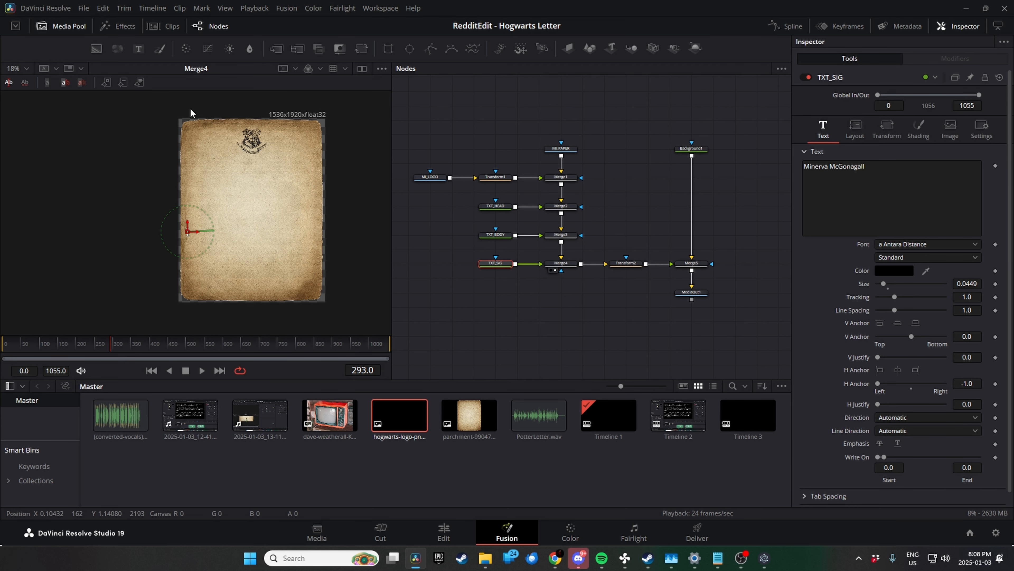
pyautogui.click(61, 26)
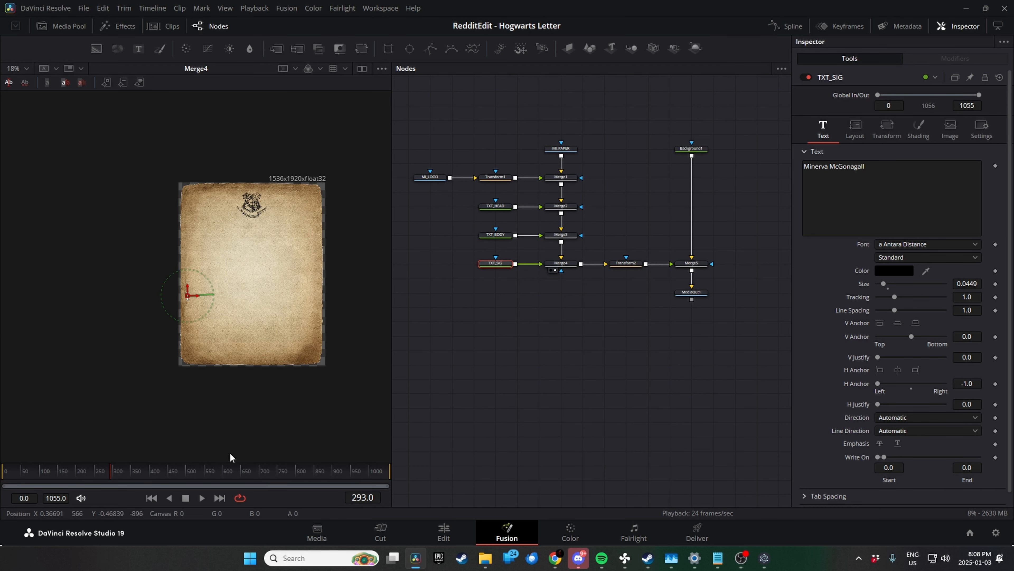
pyautogui.moveTo(298, 365); pyautogui.dragTo(251, 362)
pyautogui.rightClick(301, 171)
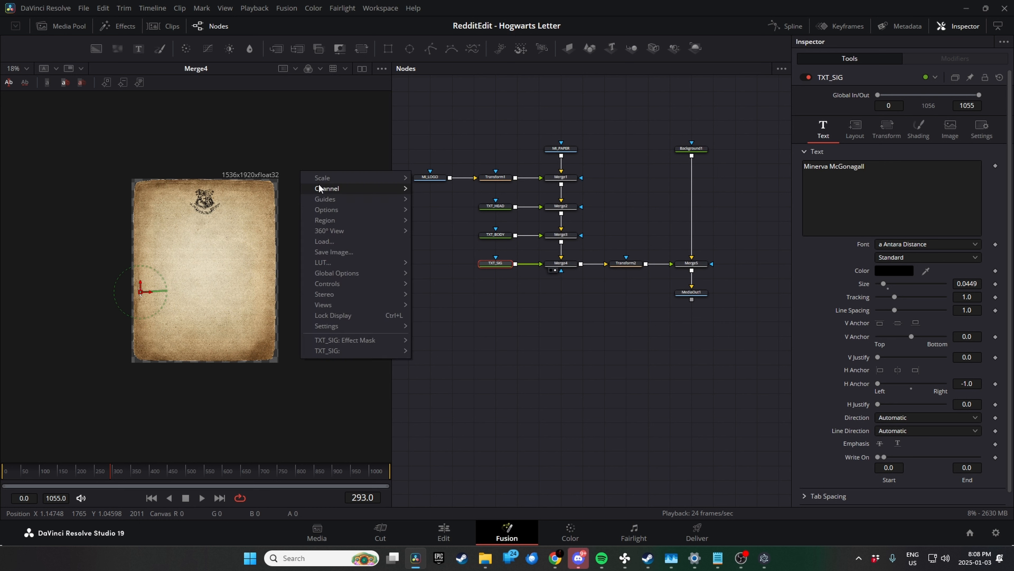
pyautogui.moveTo(326, 180)
pyautogui.click(439, 180)
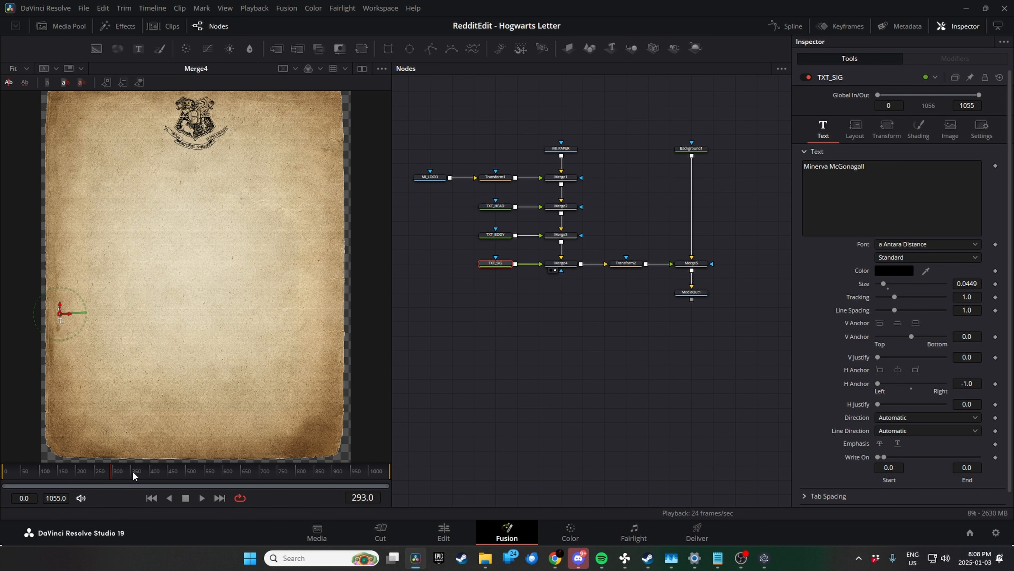
# Play the composition from frame 0 to check the voiceover against the empty letter.
pyautogui.moveTo(62, 475); pyautogui.dragTo(1, 475)
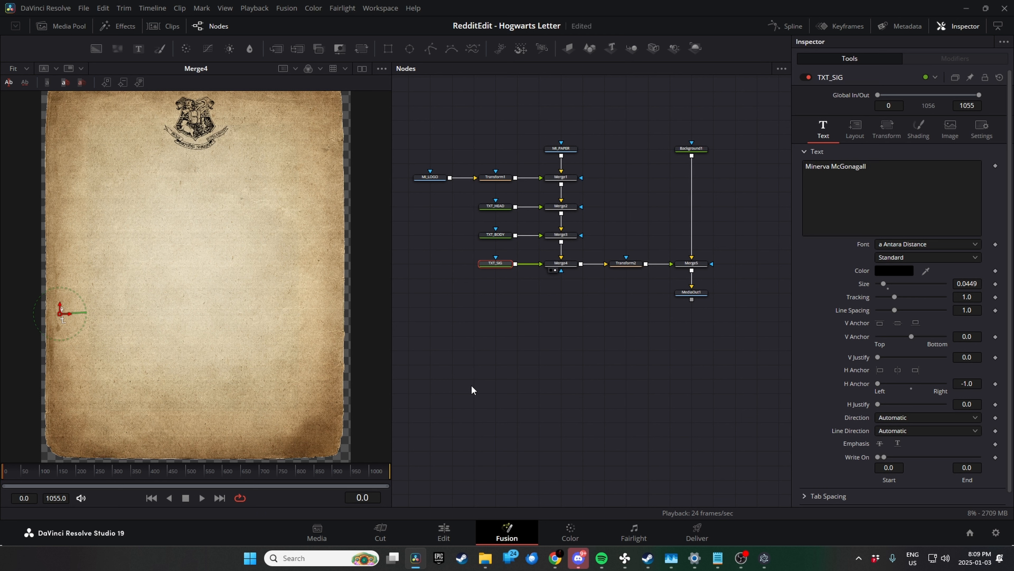
pyautogui.press('space')
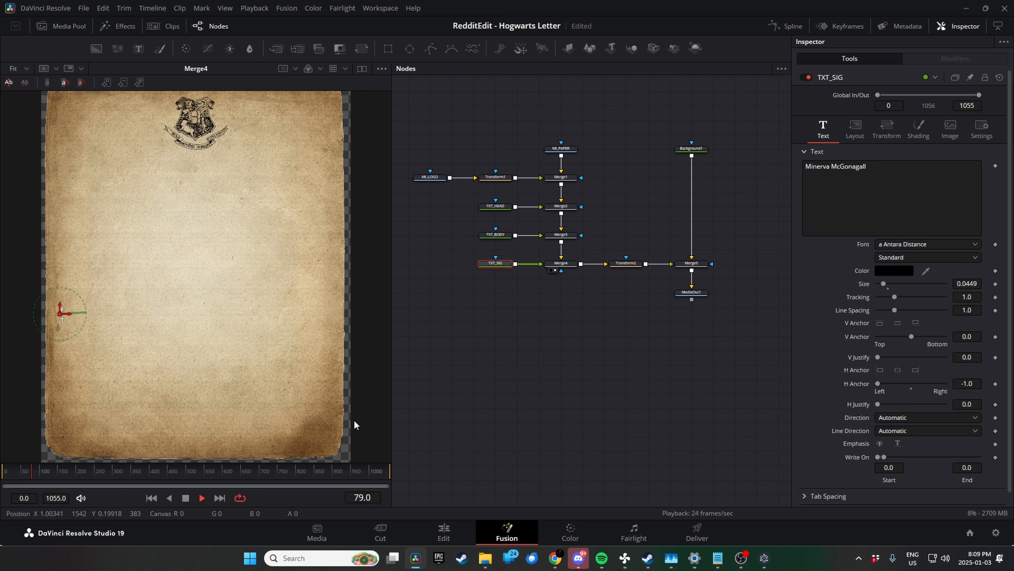
pyautogui.press('space')
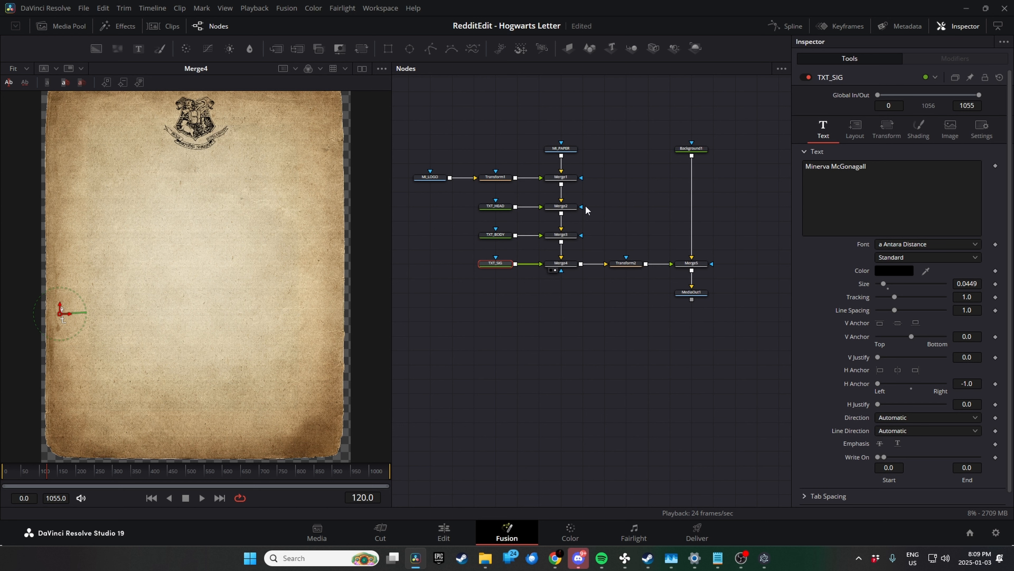
# Add an unconnected Media In node and place it directly above Background1.
pyautogui.click(502, 345)
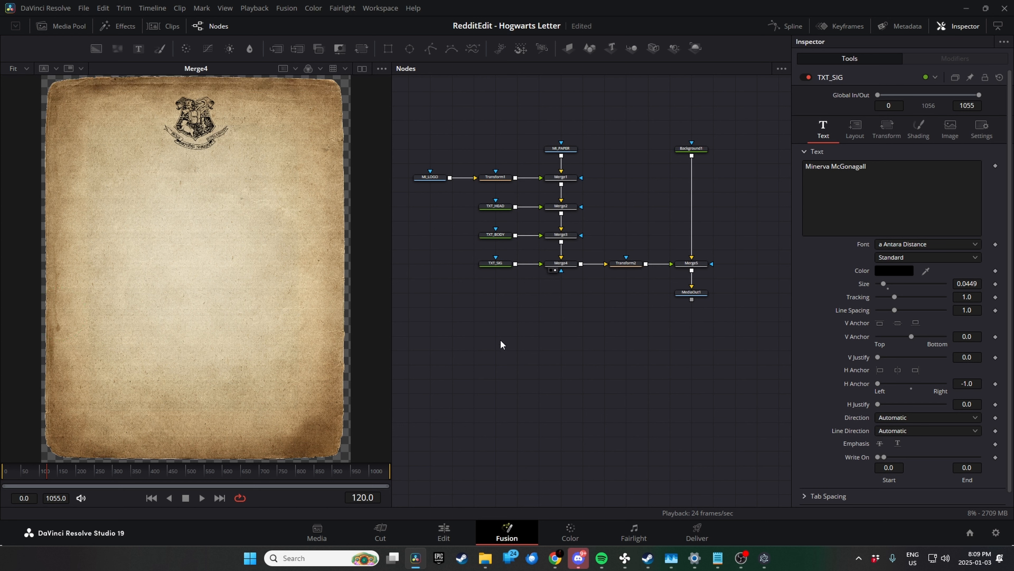
pyautogui.hotkey('shift', 'space')
pyautogui.write('inver')
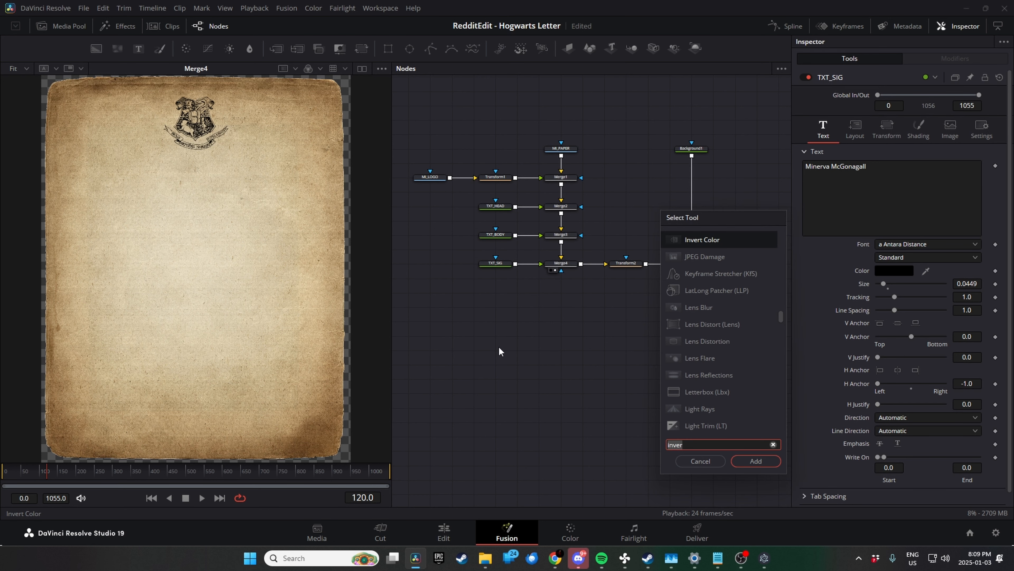
pyautogui.press('BackSpace')
pyautogui.press('BackSpace')
pyautogui.press('BackSpace')
pyautogui.press('BackSpace')
pyautogui.press('BackSpace')
pyautogui.write('mediain')
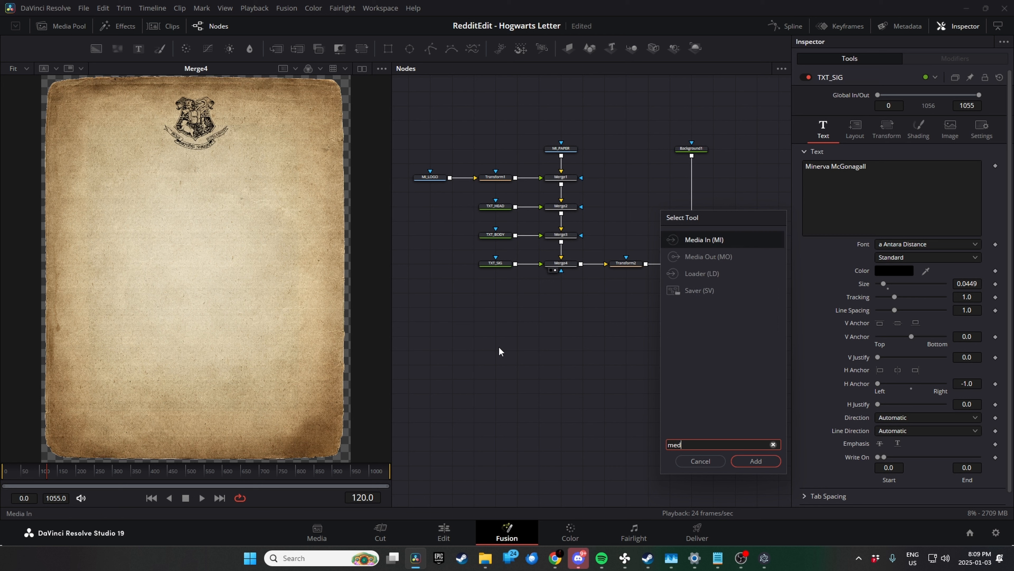
pyautogui.press('Return')
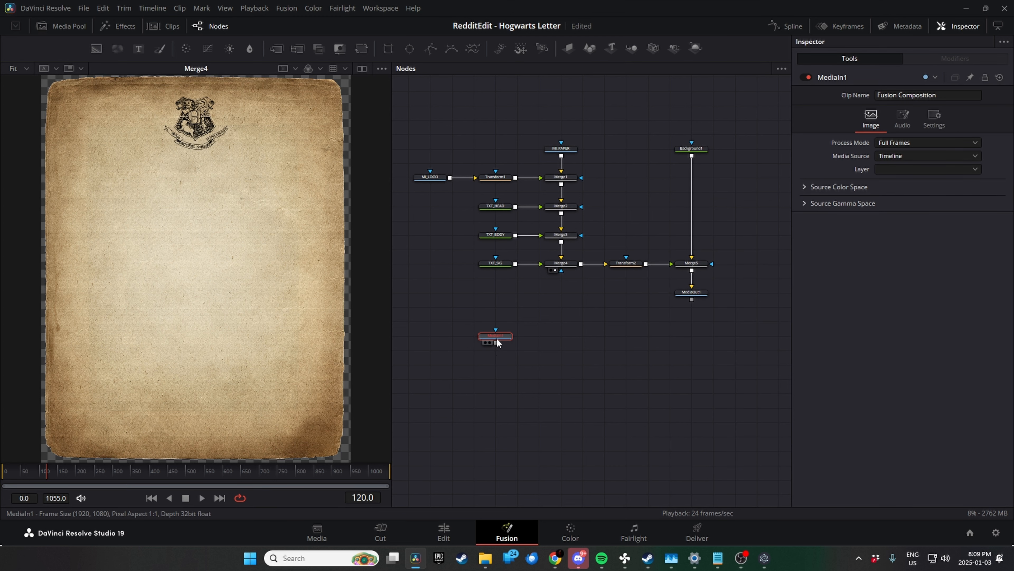
pyautogui.moveTo(496, 338); pyautogui.dragTo(694, 124)
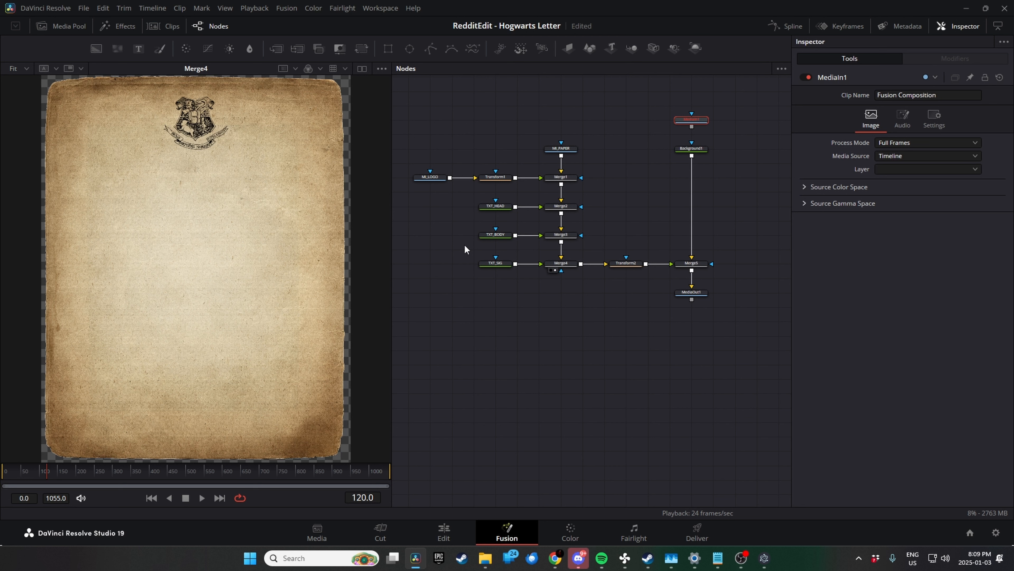
# Play the opening for the voiceover cue and keyframe TXT_HEAD's Write On End at 0.0 on frame 31.
pyautogui.moveTo(45, 472); pyautogui.dragTo(2, 479)
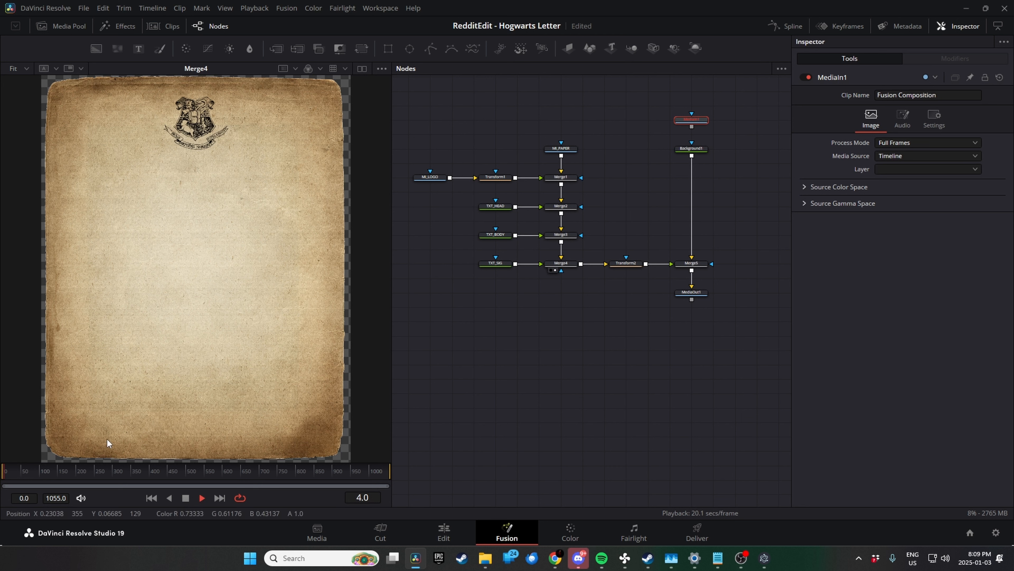
pyautogui.press('space')
pyautogui.press('space')
pyautogui.moveTo(40, 467); pyautogui.dragTo(2, 474)
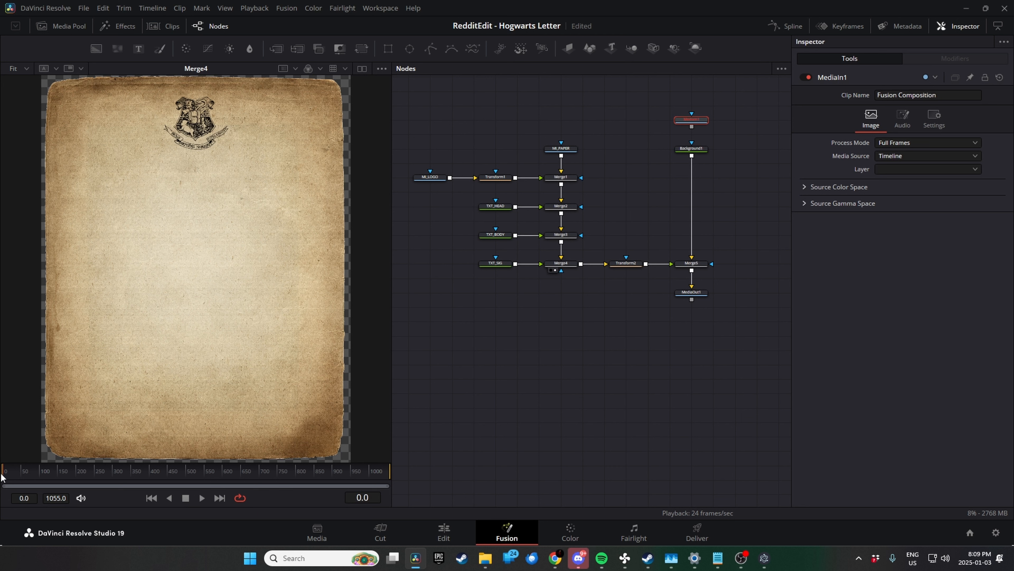
pyautogui.press('space')
pyautogui.click(14, 472)
pyautogui.click(505, 205)
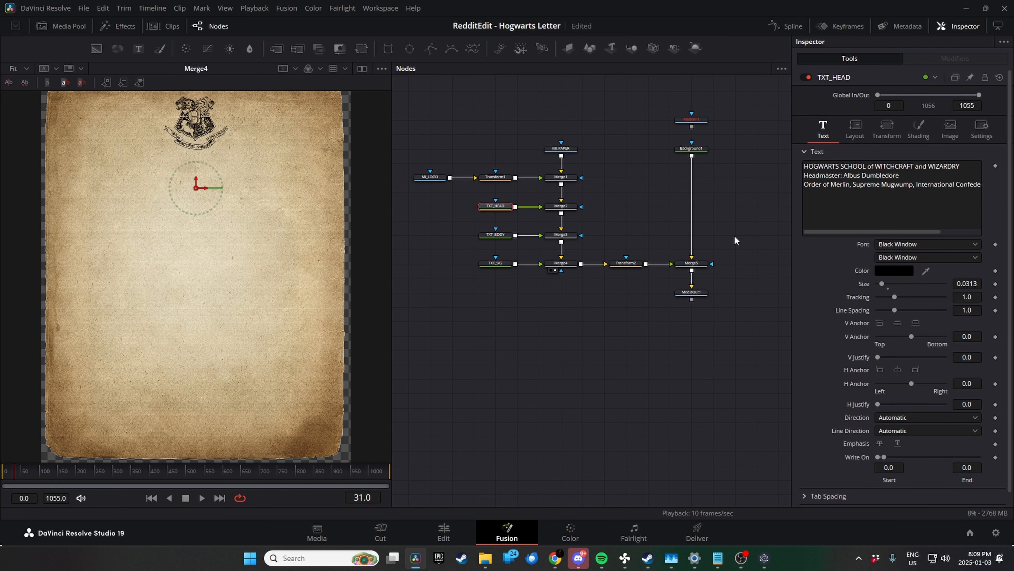
pyautogui.click(995, 458)
# Keyframe TXT_HEAD's Write On End at 0.294 on frame 104 and 0.5 on frame 175, following the voiceover.
pyautogui.press('space')
pyautogui.press('space')
pyautogui.moveTo(885, 458); pyautogui.dragTo(913, 459)
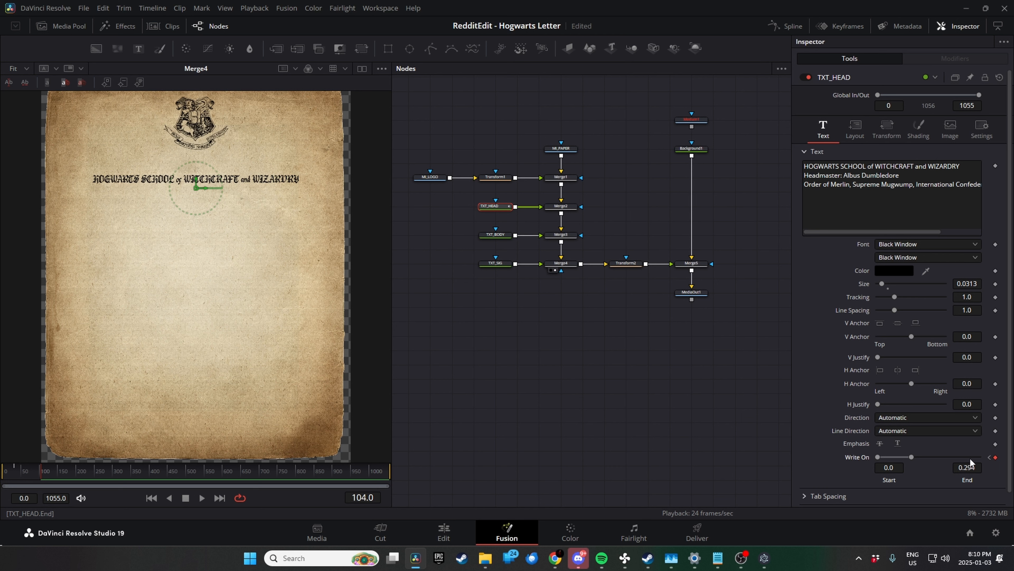
pyautogui.press('space')
pyautogui.press('space')
pyautogui.moveTo(912, 457); pyautogui.dragTo(932, 456)
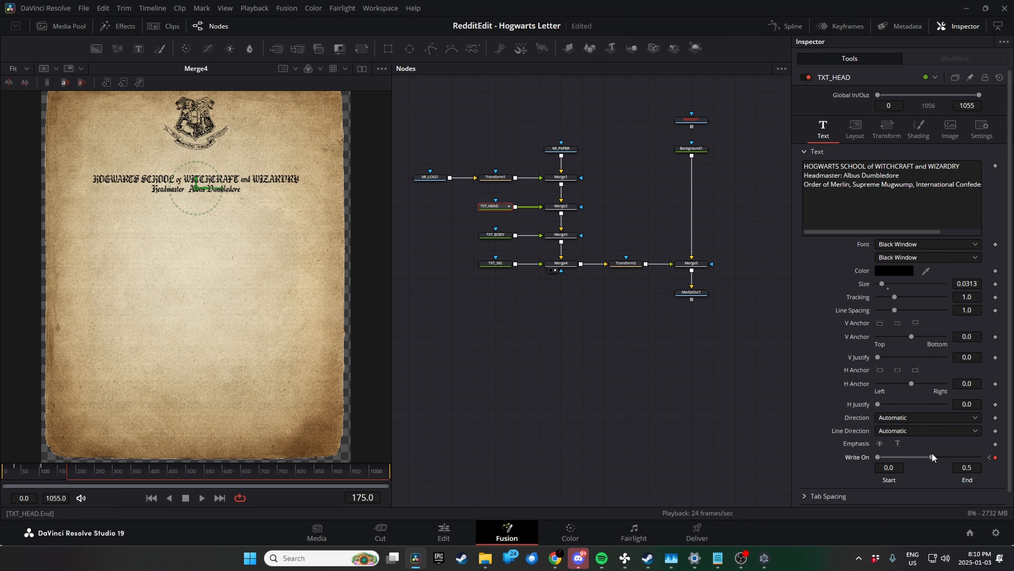
# Complete the heading reveal by setting TXT_HEAD's Write On End to 1.0 at frame 293.
pyautogui.press('space')
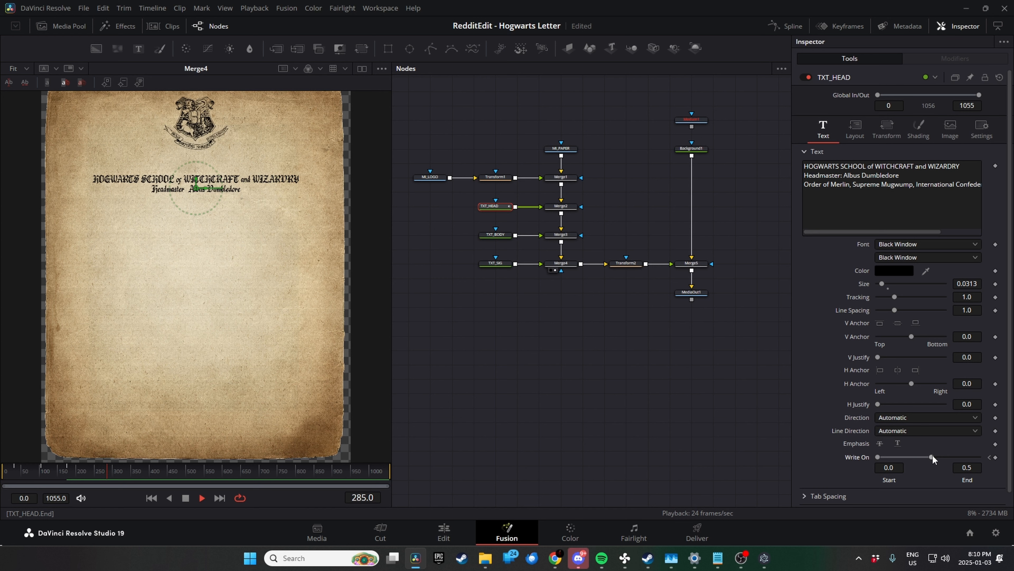
pyautogui.press('space')
pyautogui.moveTo(933, 456); pyautogui.dragTo(979, 456)
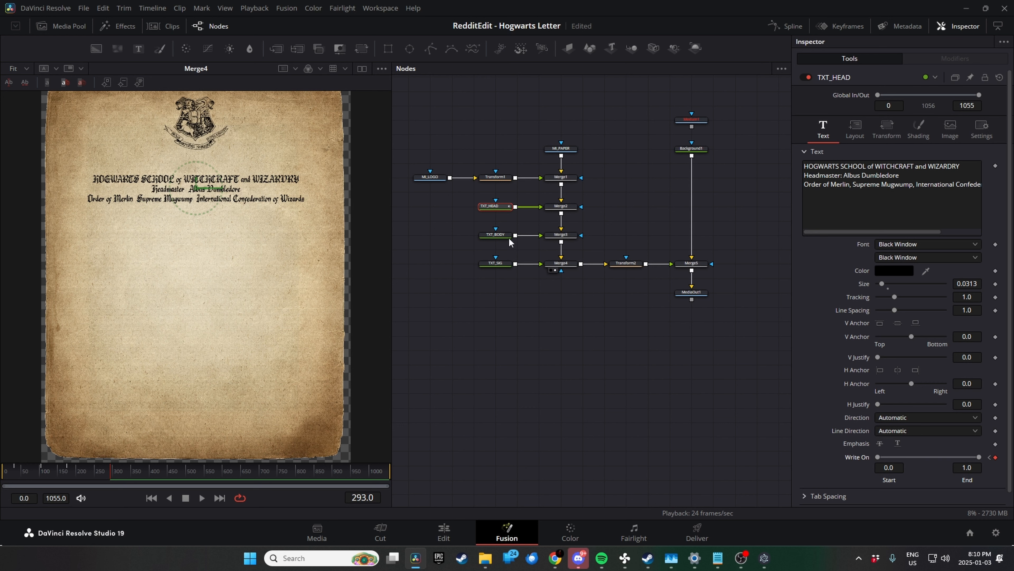
# Keyframe TXT_BODY's Write On End at 0.0 on frame 293 and save the project.
pyautogui.click(497, 235)
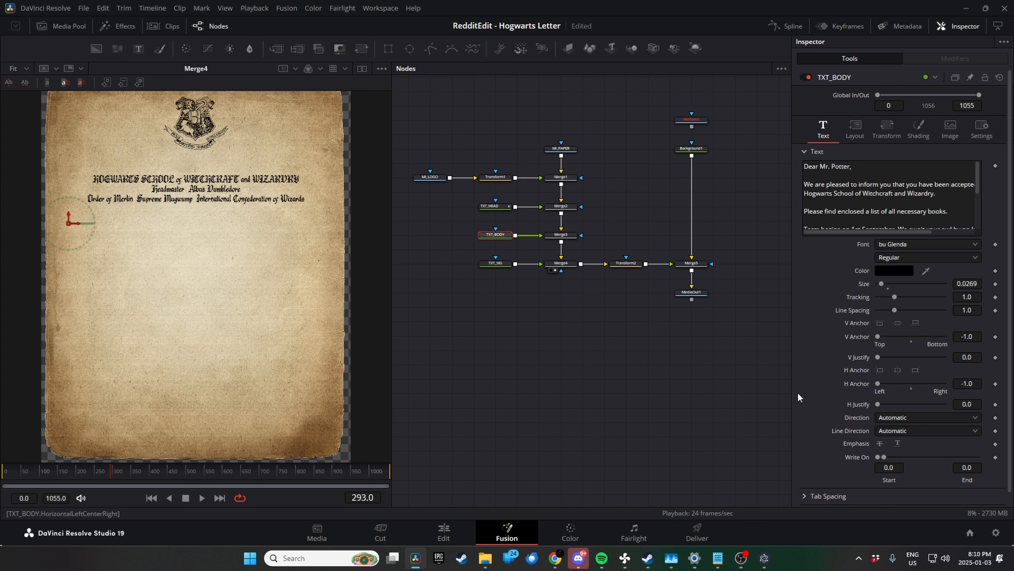
pyautogui.click(994, 457)
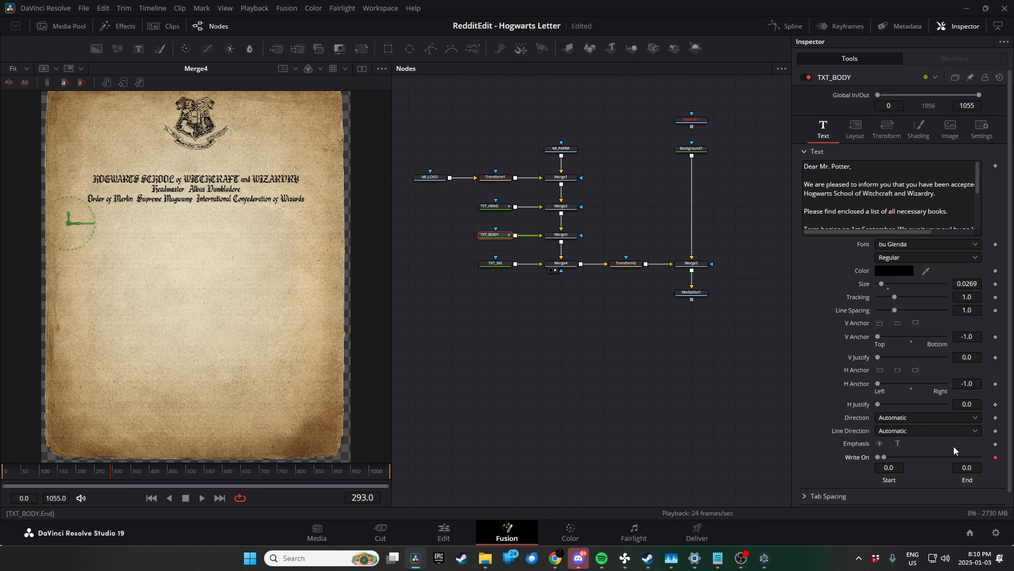
pyautogui.hotkey('ctrl', 's')
# Keyframe TXT_BODY's Write On End at 0.061 on frame 341 and 0.411 on frame 502, keeping Start at 0.0.
pyautogui.press('space')
pyautogui.press('space')
pyautogui.moveTo(885, 458); pyautogui.dragTo(890, 457)
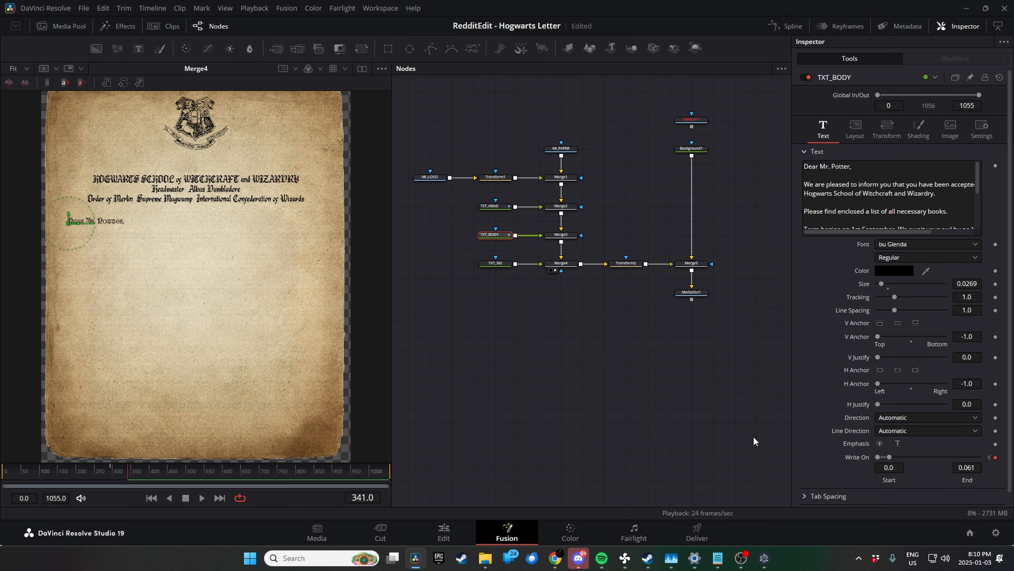
pyautogui.press('space')
pyautogui.click(893, 457)
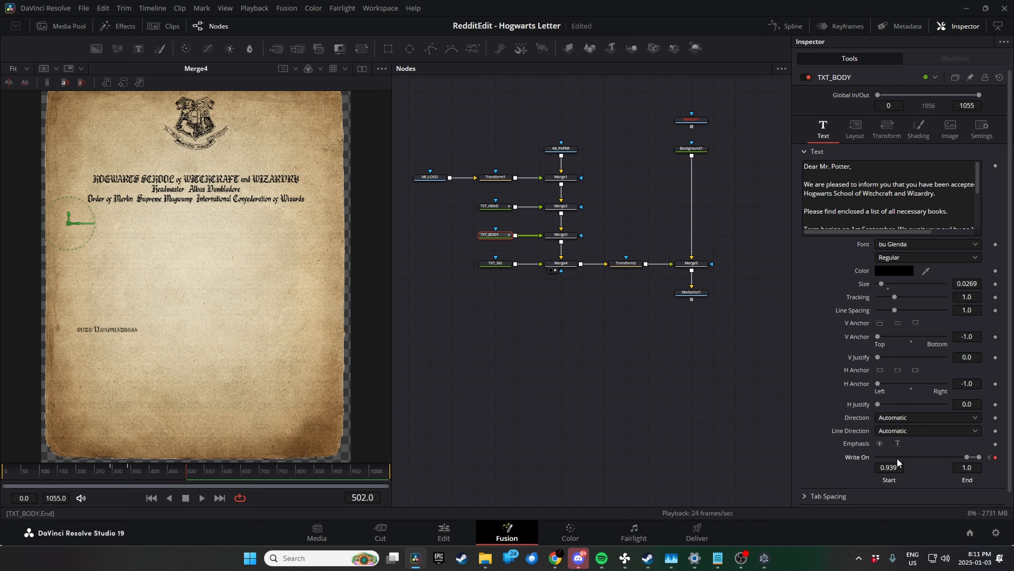
pyautogui.click(901, 458)
pyautogui.moveTo(891, 457); pyautogui.dragTo(926, 455)
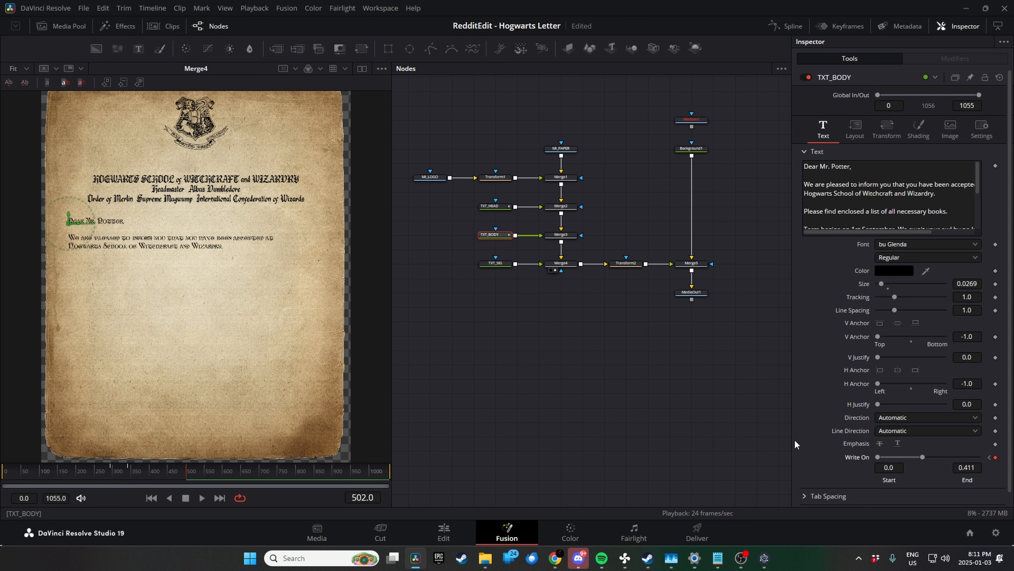
# Set TXT_BODY's Write On End to 0.6 at frame 590, revealing the text through the necessary books line.
pyautogui.press('space')
pyautogui.press('space')
pyautogui.click(217, 472)
pyautogui.press('space')
pyautogui.press('space')
pyautogui.moveTo(922, 456); pyautogui.dragTo(939, 456)
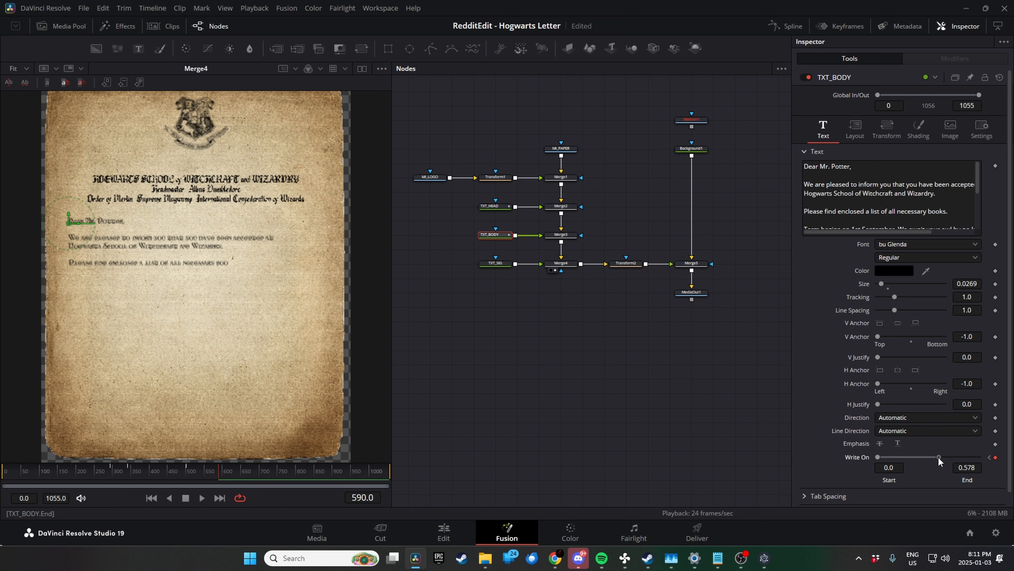
pyautogui.moveTo(940, 457); pyautogui.dragTo(940, 457)
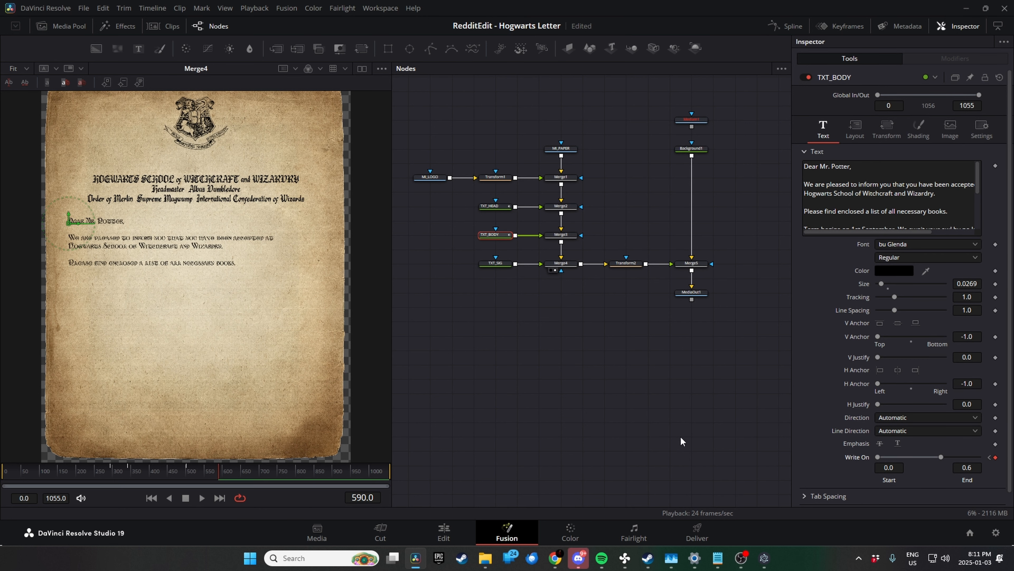
# Set TXT_BODY's Write On End to 0.867 at frame 773, revealing the text through the term and owl paragraph.
pyautogui.press('space')
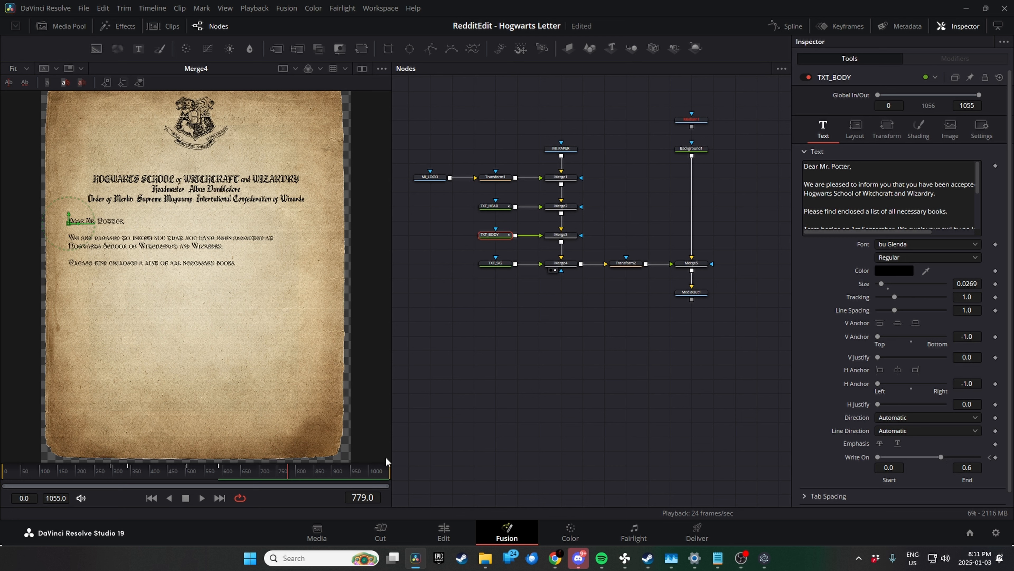
pyautogui.click(286, 475)
pyautogui.moveTo(940, 456); pyautogui.dragTo(968, 453)
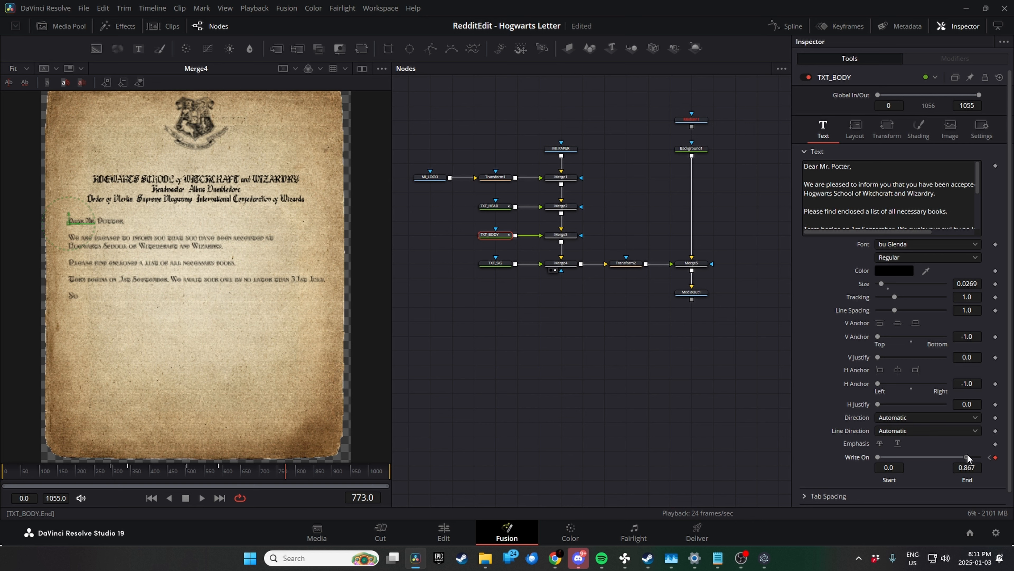
# Set TXT_BODY's Write On End to 0.928 at frame 818 with Start at 0.0, revealing the closing salutation.
pyautogui.press('space')
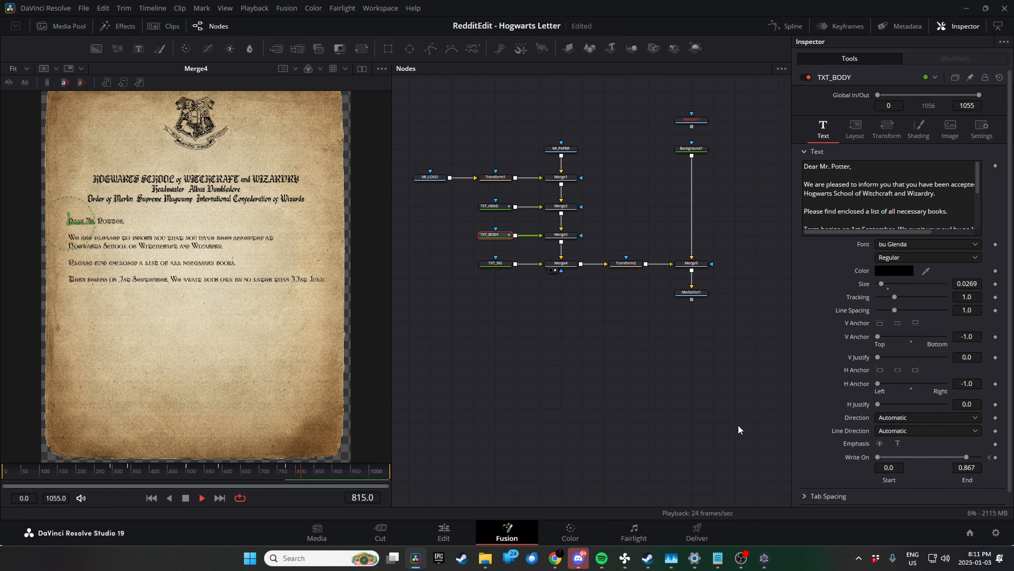
pyautogui.press('space')
pyautogui.click(971, 457)
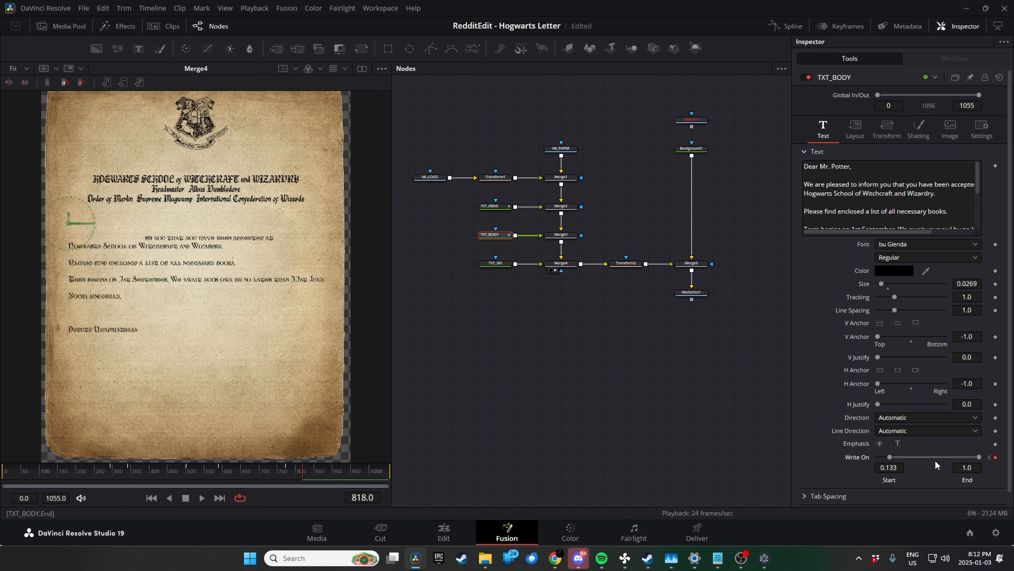
pyautogui.moveTo(934, 458); pyautogui.dragTo(897, 457)
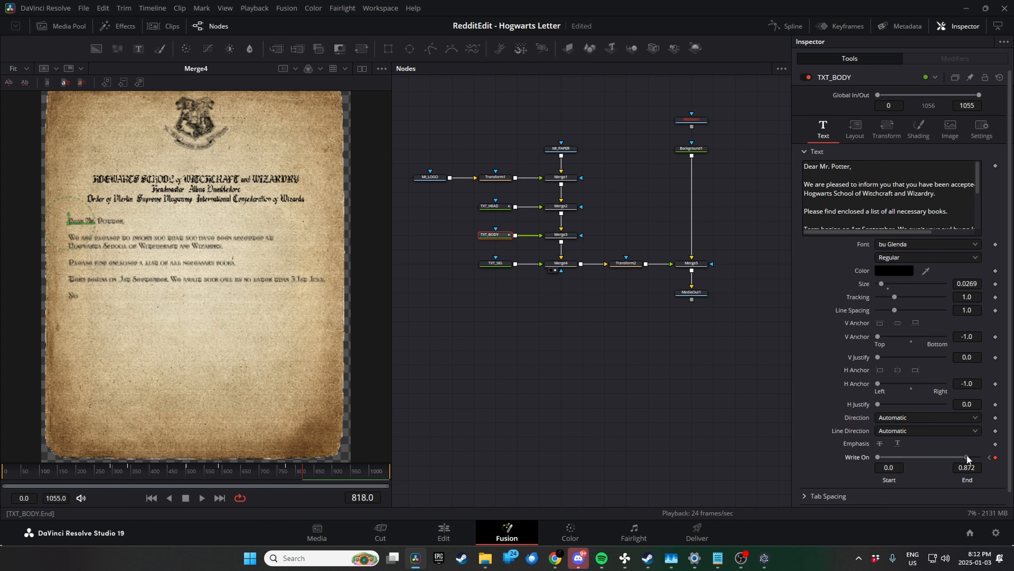
pyautogui.moveTo(969, 456); pyautogui.dragTo(970, 456)
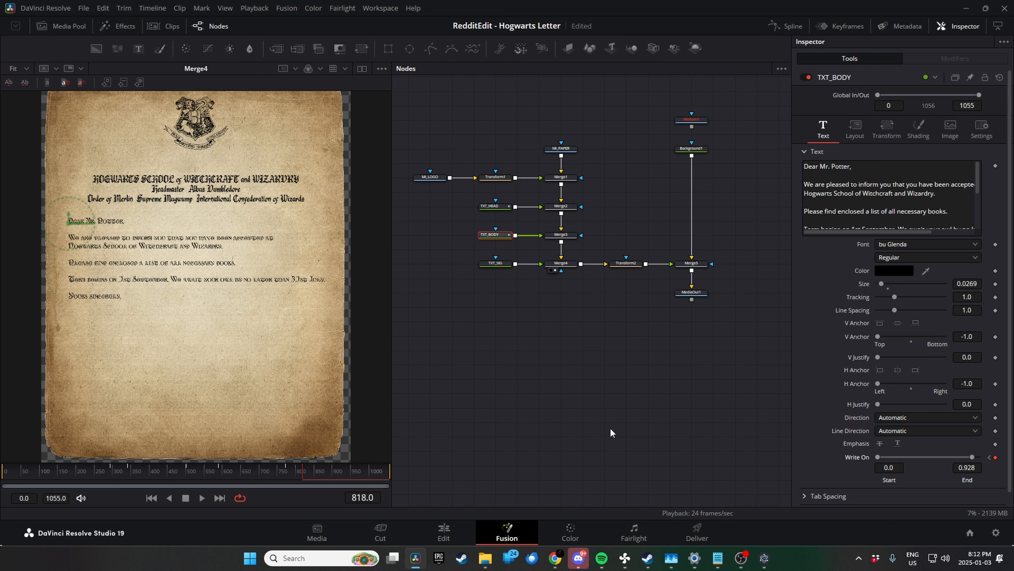
# Hold TXT_BODY's Write On End at 0.928 with a keyframe on frame 851, and set it to 1.0 at frame 895.
pyautogui.press('space')
pyautogui.press('space')
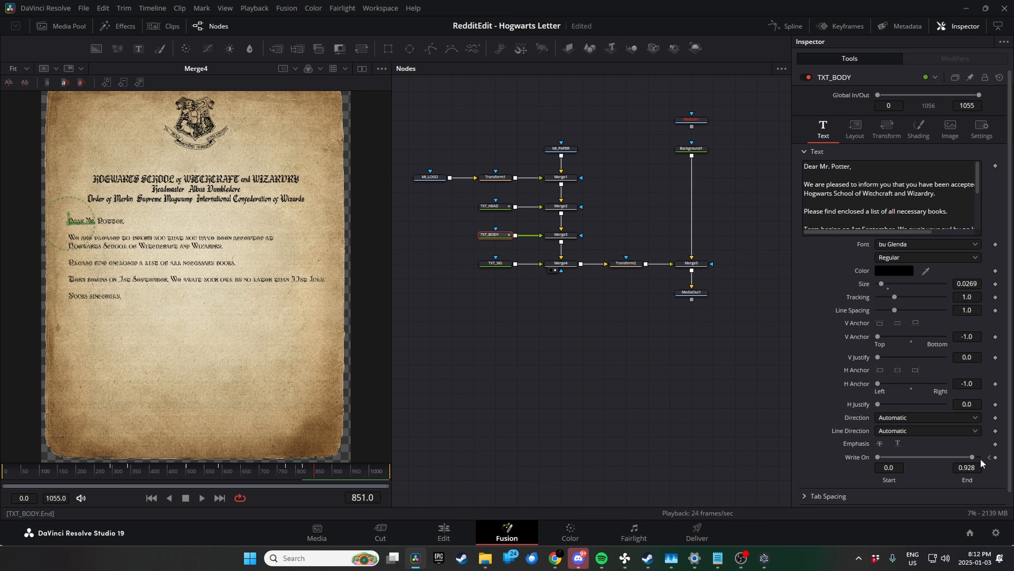
pyautogui.click(995, 457)
pyautogui.press('space')
pyautogui.moveTo(973, 461); pyautogui.dragTo(978, 457)
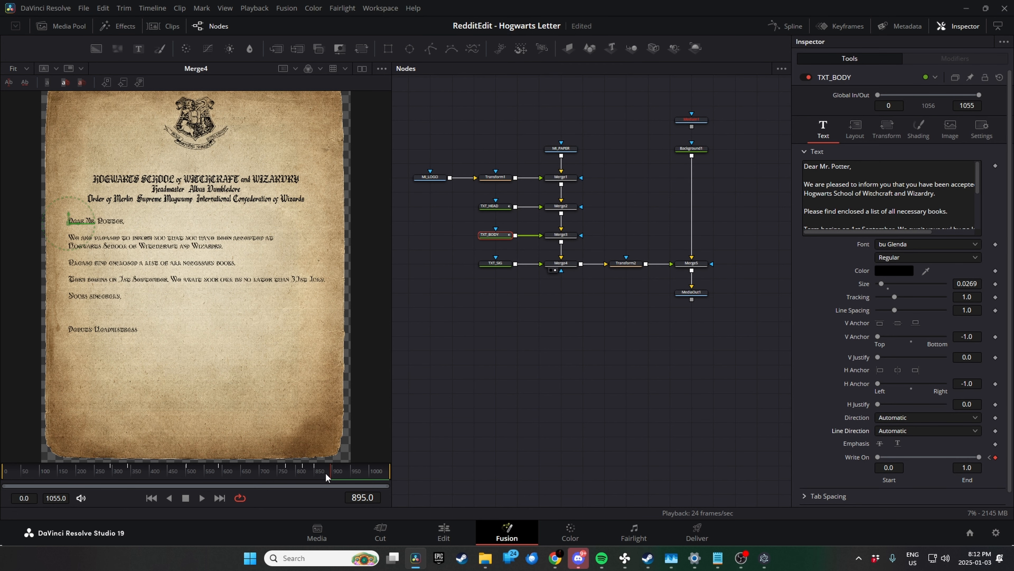
# Keyframe TXT_SIG's Write On with End at 0.0 on frame 819, just after the closing salutation.
pyautogui.moveTo(325, 473)
pyautogui.mouseDown()
pyautogui.moveTo(42, 475)
pyautogui.moveTo(331, 470)
pyautogui.moveTo(315, 472)
pyautogui.mouseUp()
pyautogui.press('space')
pyautogui.click(300, 472)
pyautogui.moveTo(302, 475); pyautogui.dragTo(303, 473)
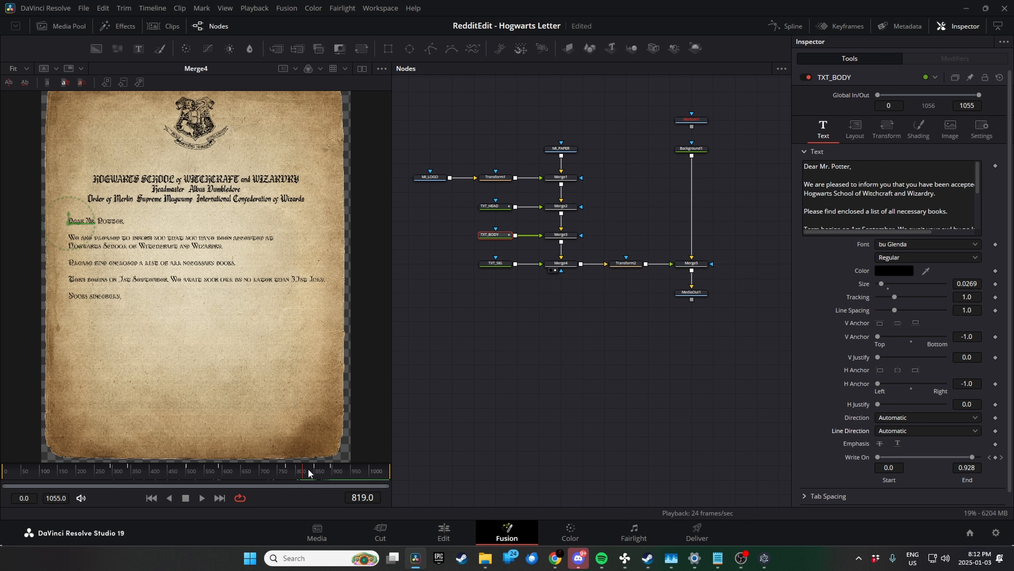
pyautogui.click(494, 264)
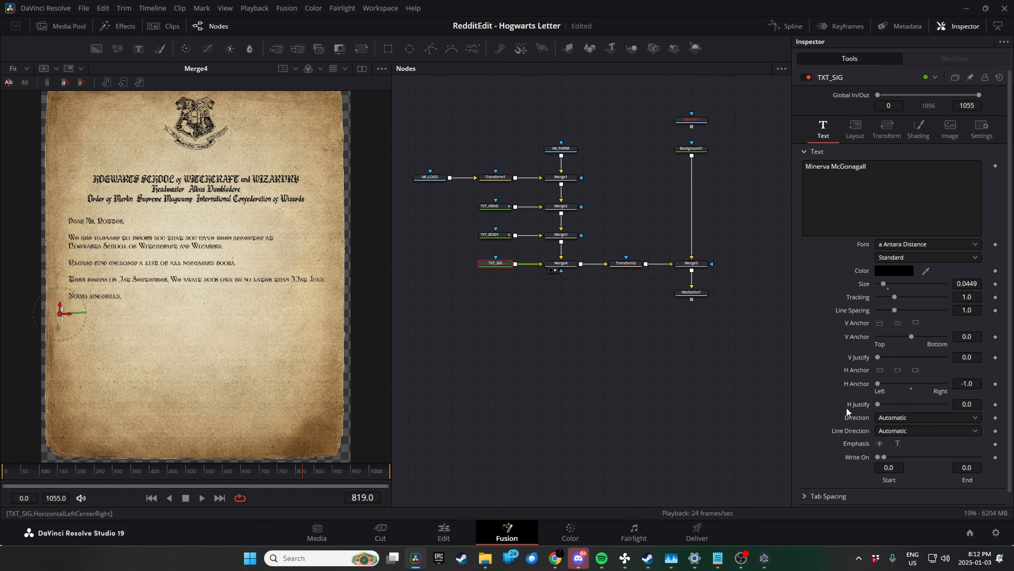
pyautogui.click(995, 458)
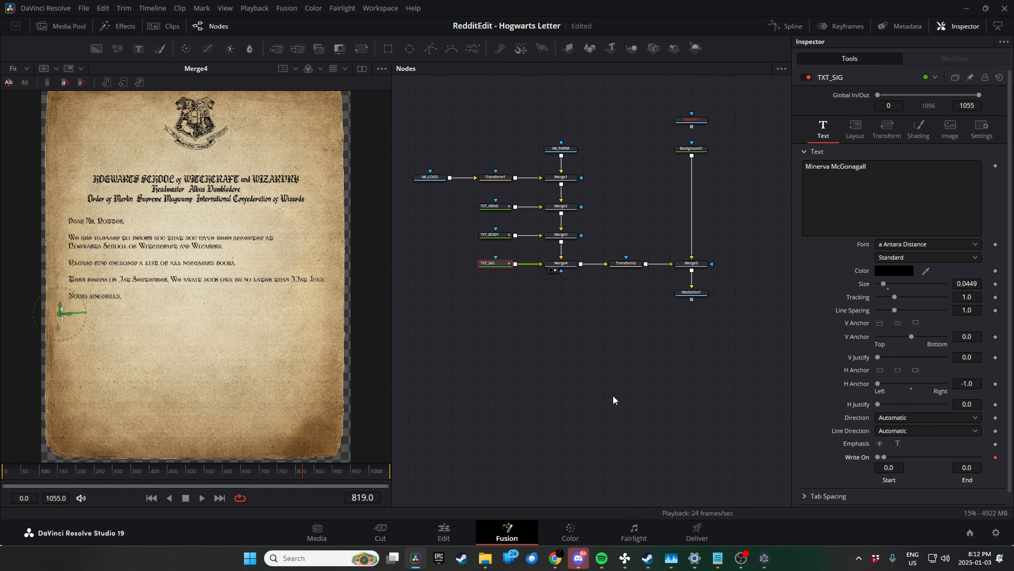
# Set TXT_SIG's Write On End to 1.0 at frame 847, play back the signature animation and save the project.
pyautogui.press('space')
pyautogui.moveTo(884, 457); pyautogui.dragTo(978, 457)
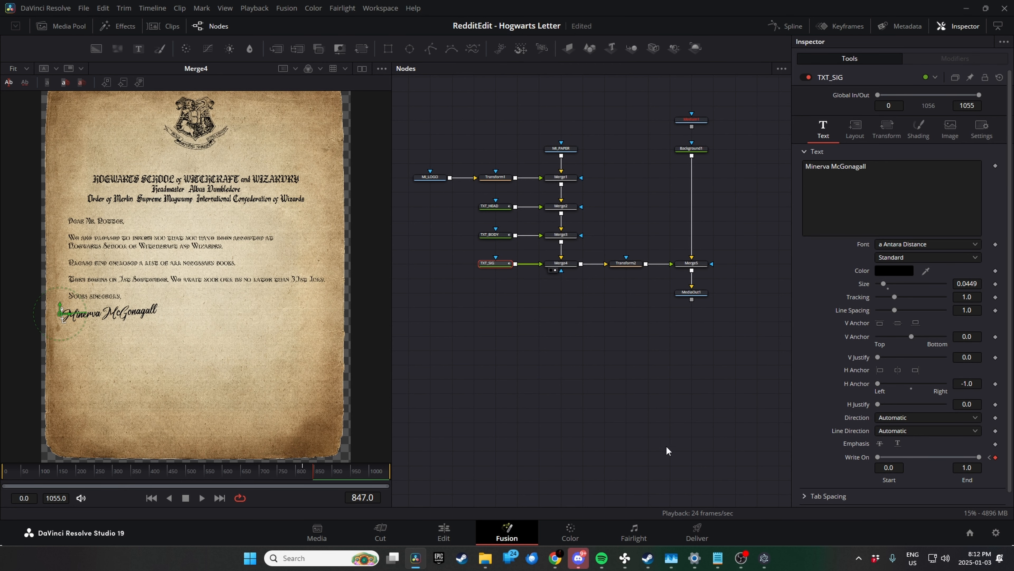
pyautogui.press('space')
pyautogui.hotkey('ctrl', 's')
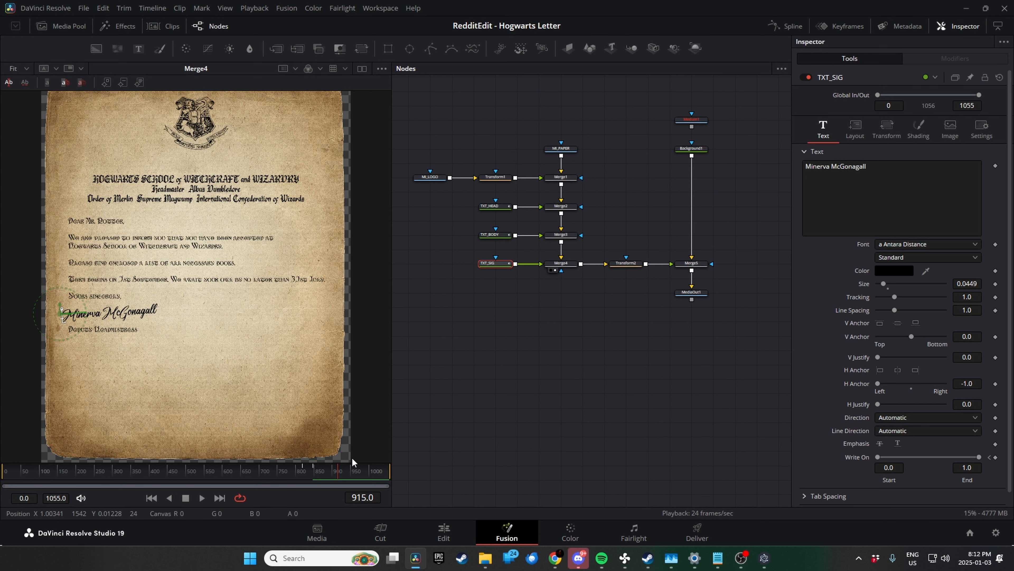
# Check the letter's framing on the Edit page and reopen the timeline's Fusion Composition clip in the Fusion page.
pyautogui.moveTo(675, 371); pyautogui.dragTo(688, 409)
pyautogui.click(639, 302)
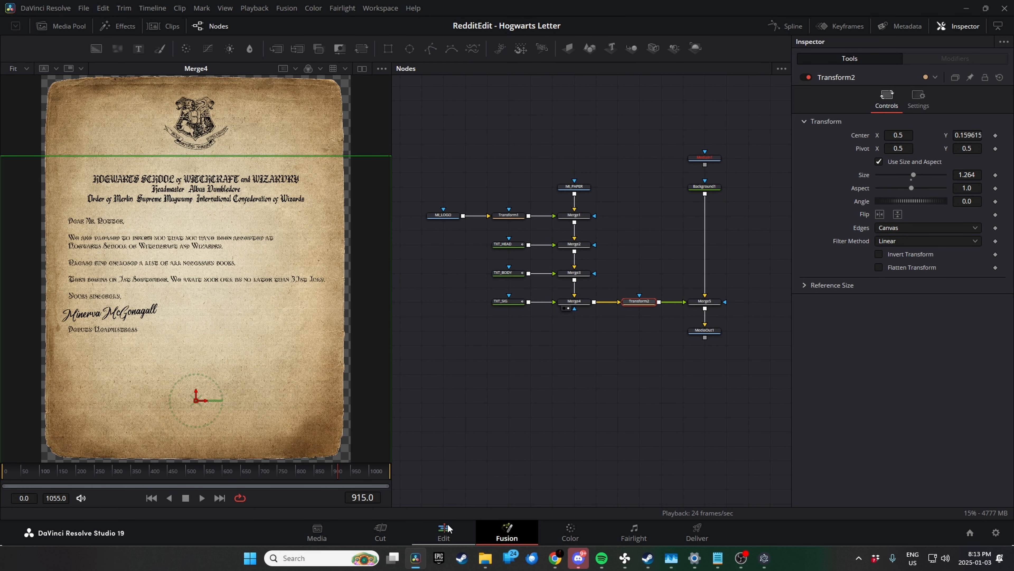
pyautogui.click(444, 533)
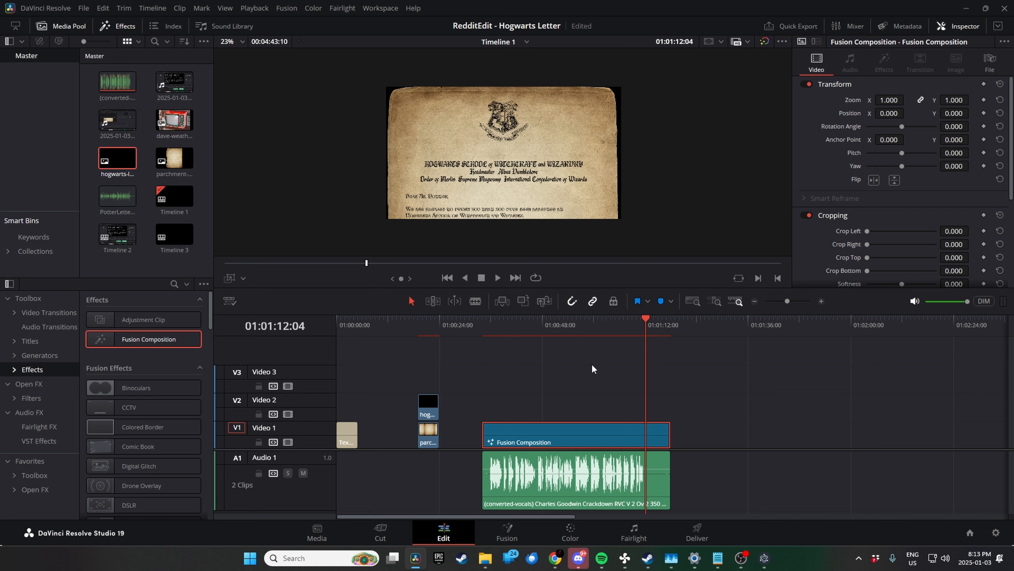
pyautogui.rightClick(564, 430)
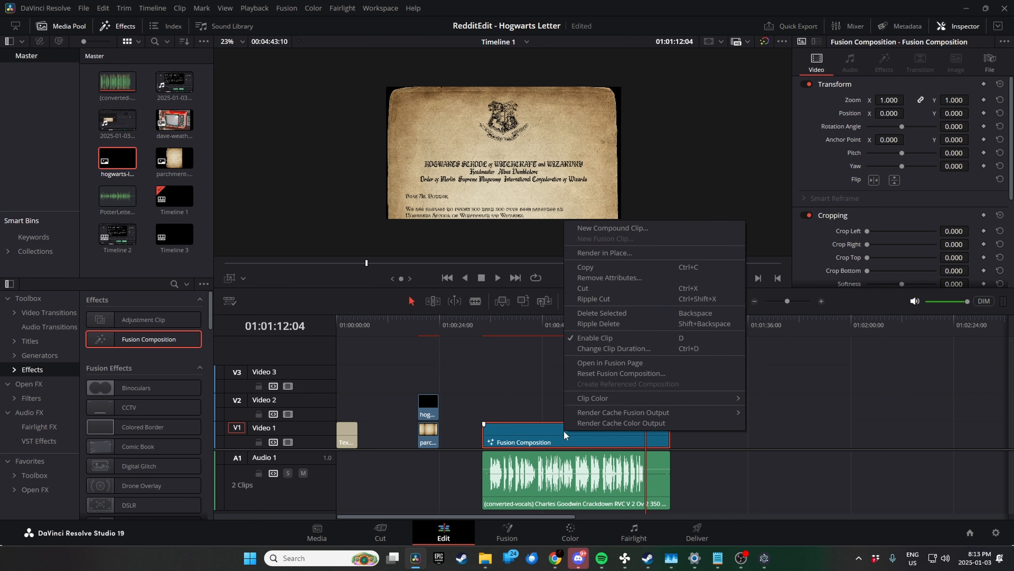
pyautogui.click(512, 394)
pyautogui.rightClick(546, 428)
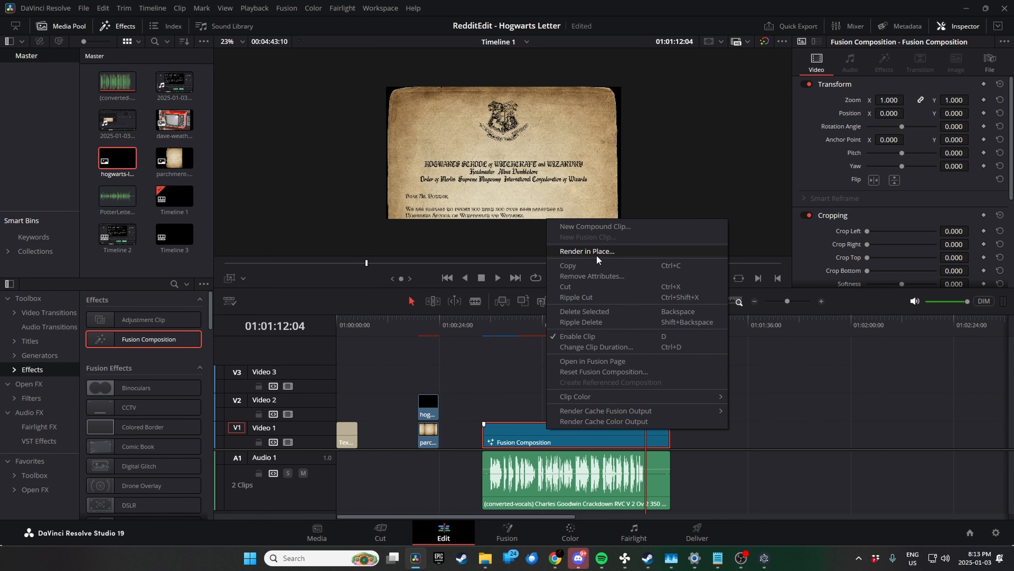
pyautogui.click(603, 360)
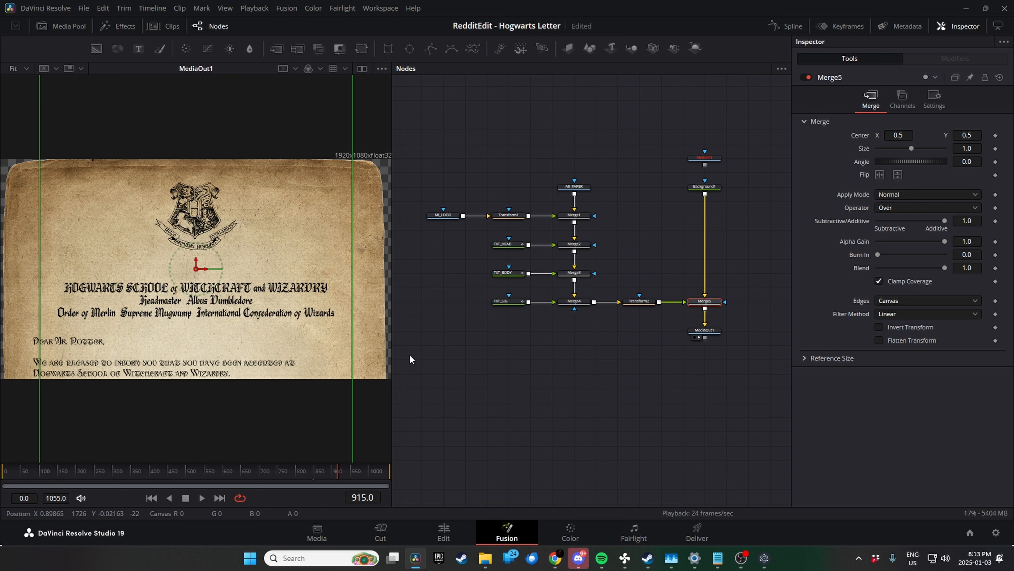
pyautogui.click(652, 304)
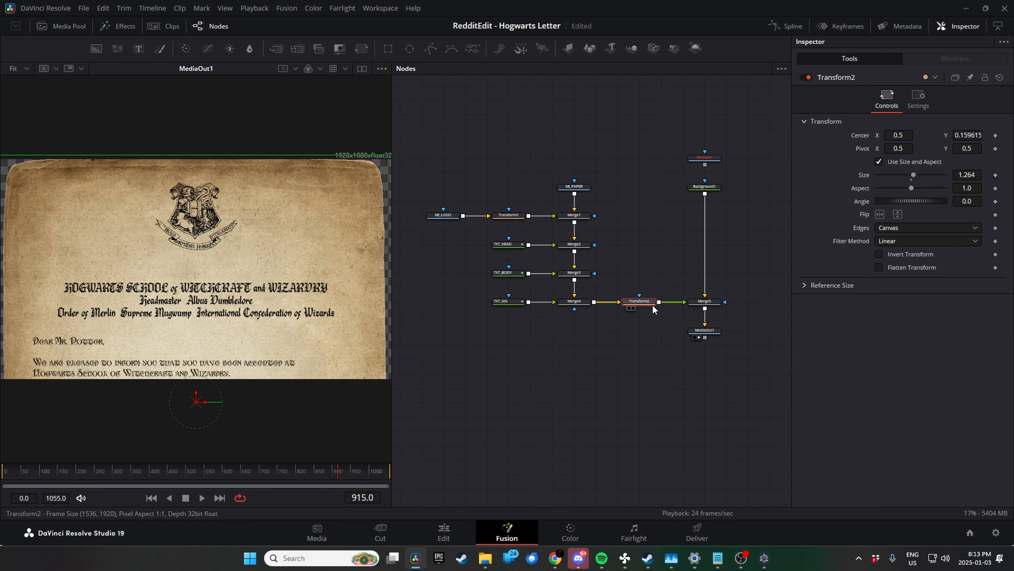
pyautogui.click(996, 136)
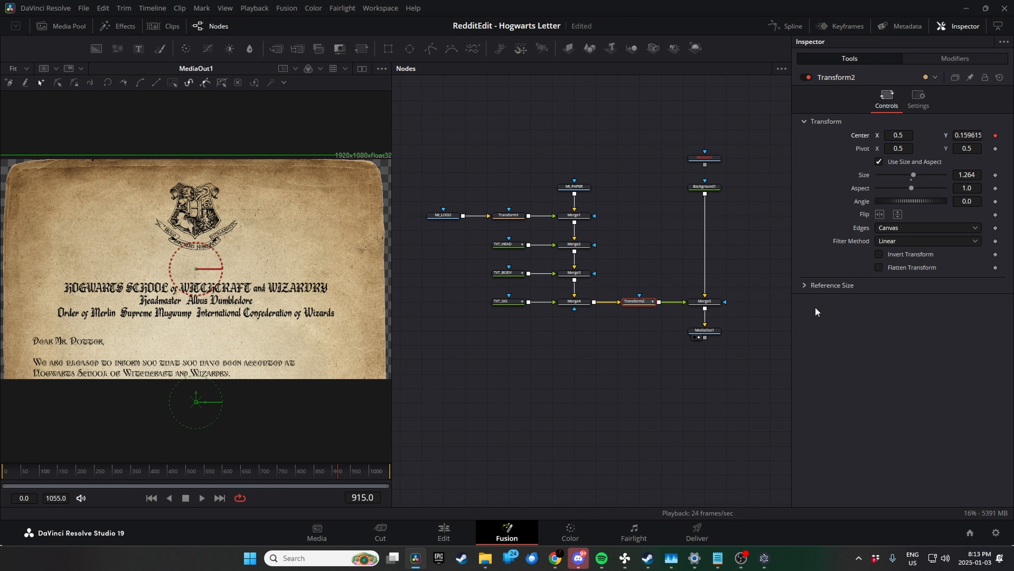
pyautogui.click(995, 136)
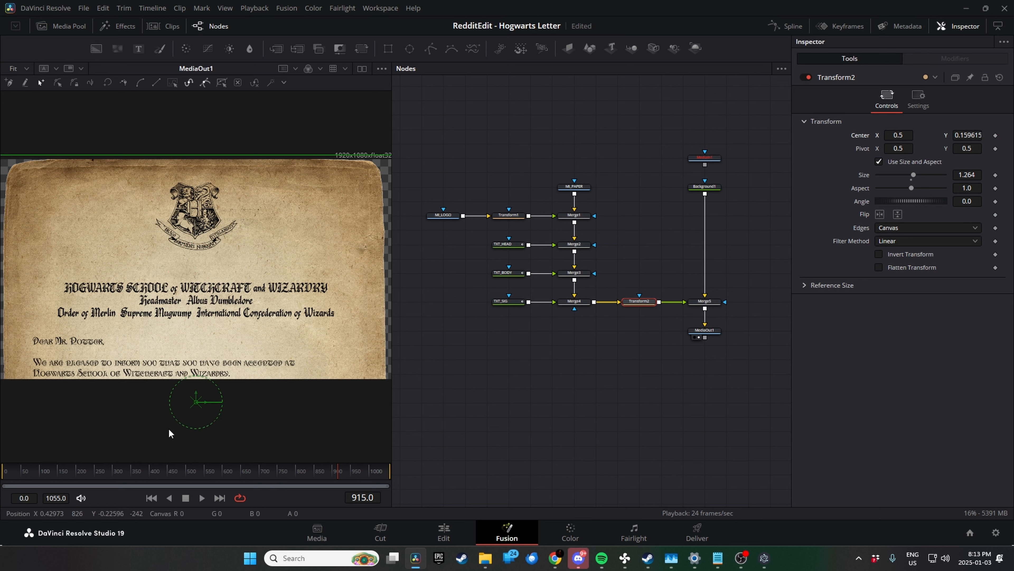
# Play the letter from the start and keyframe Transform2's Center at frame 340 with Y 0.159615, just after the greeting is written.
pyautogui.moveTo(72, 470); pyautogui.dragTo(1, 478)
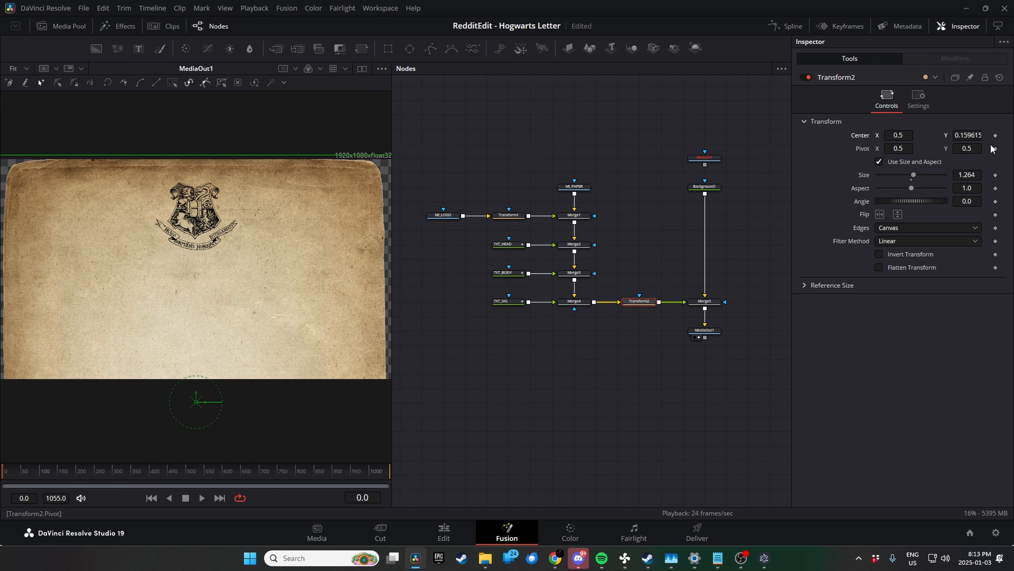
pyautogui.press('space')
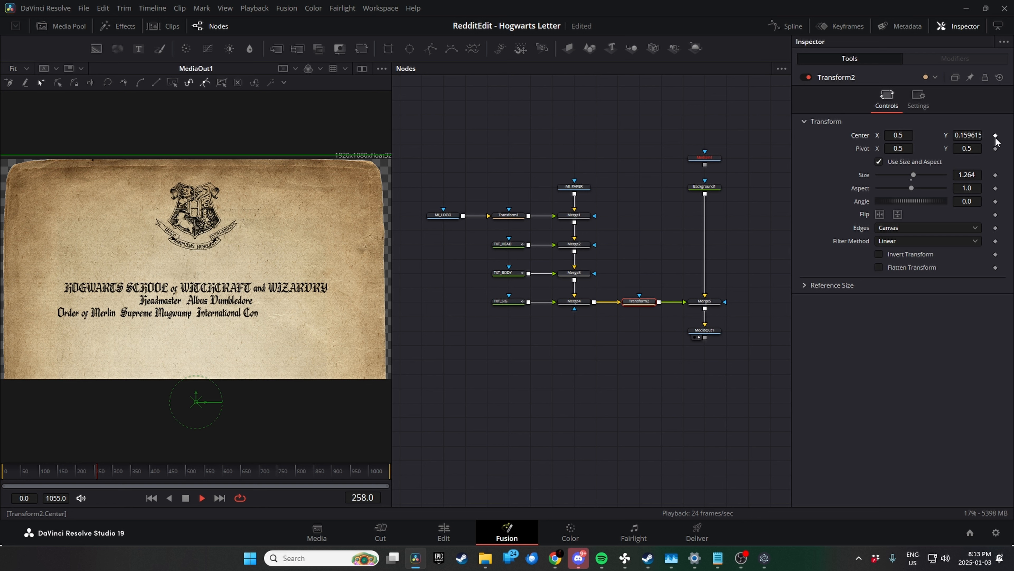
pyautogui.press('space')
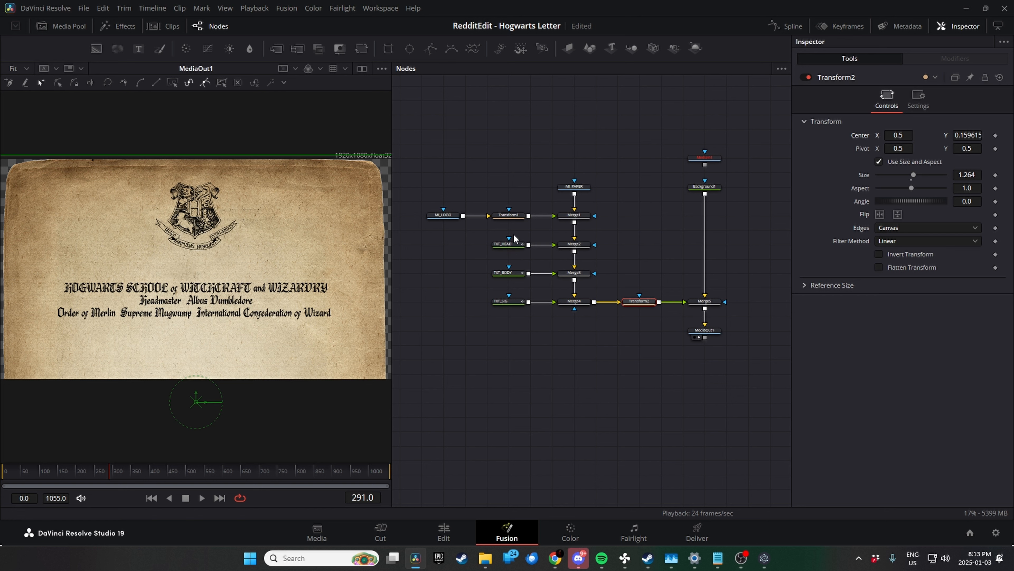
pyautogui.click(511, 246)
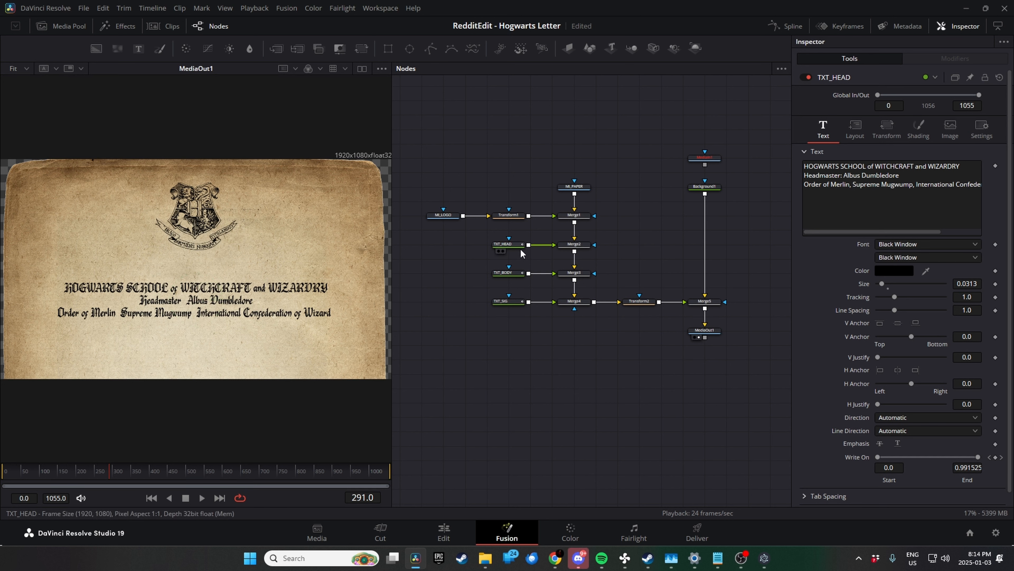
pyautogui.click(649, 302)
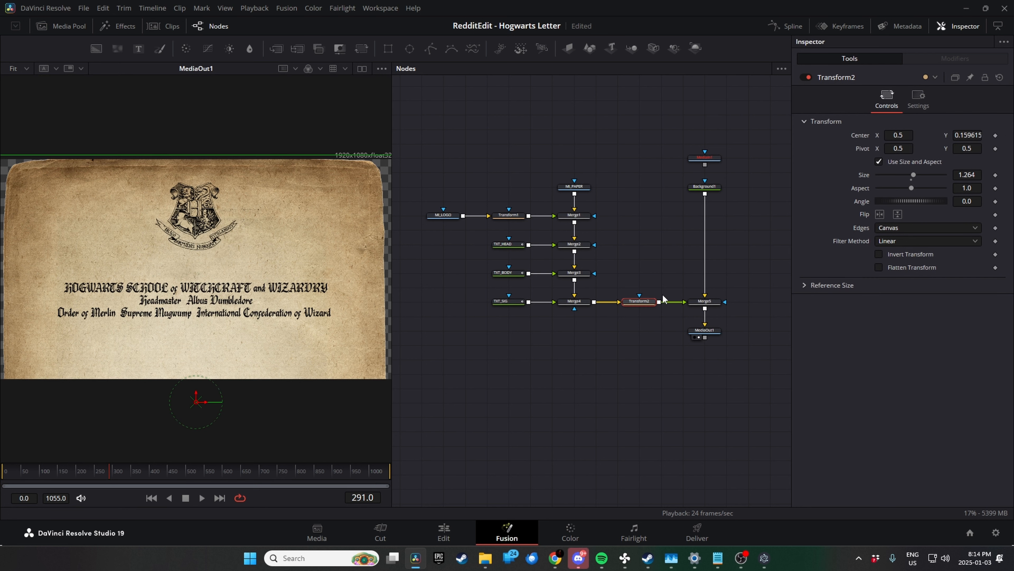
pyautogui.press('space')
pyautogui.press('space')
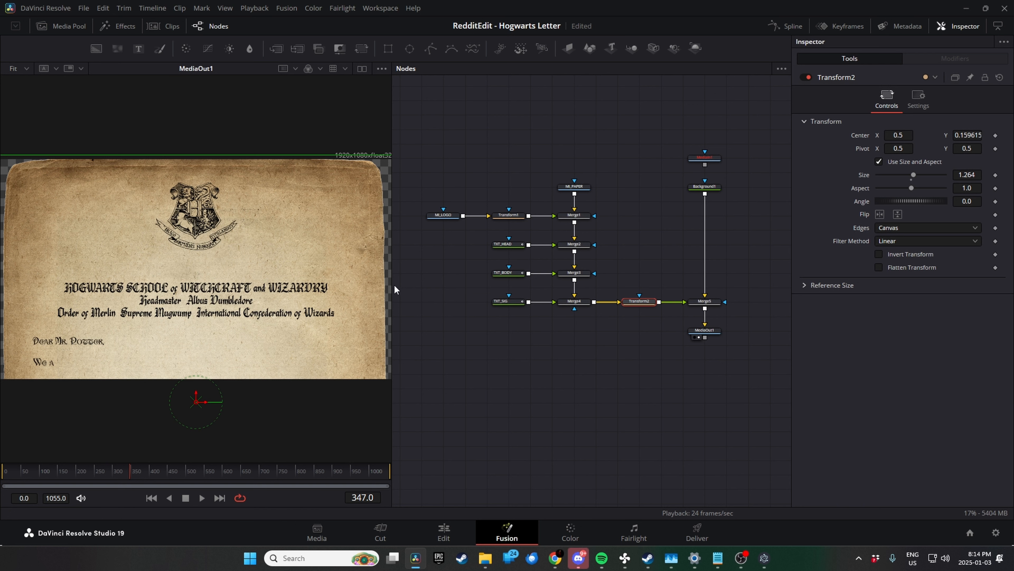
pyautogui.click(127, 471)
pyautogui.click(996, 135)
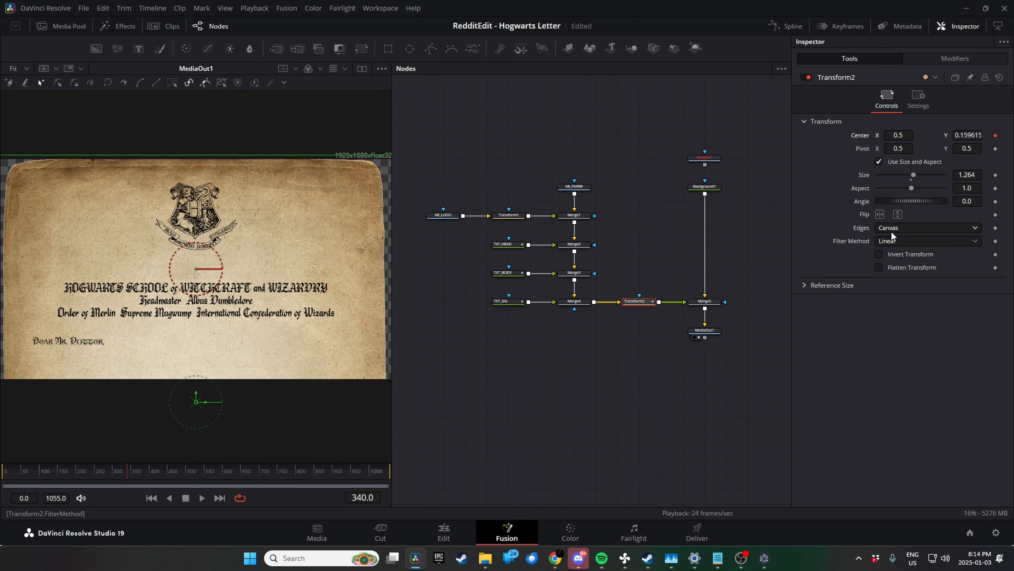
pyautogui.moveTo(969, 135)
pyautogui.mouseDown()
pyautogui.moveTo(1013, 135)
pyautogui.moveTo(969, 135)
pyautogui.mouseUp()
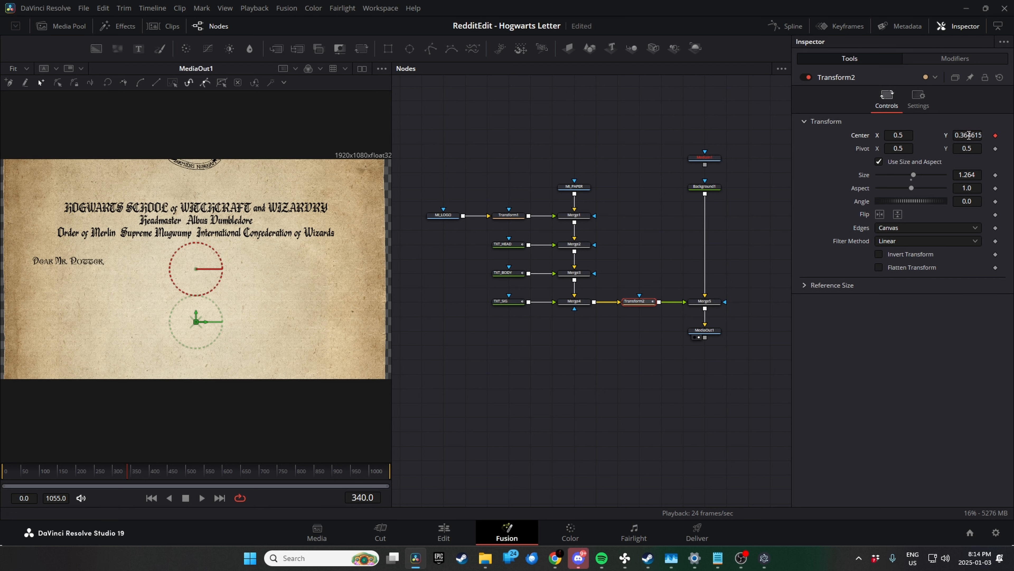
pyautogui.hotkey('ctrl', 'z')
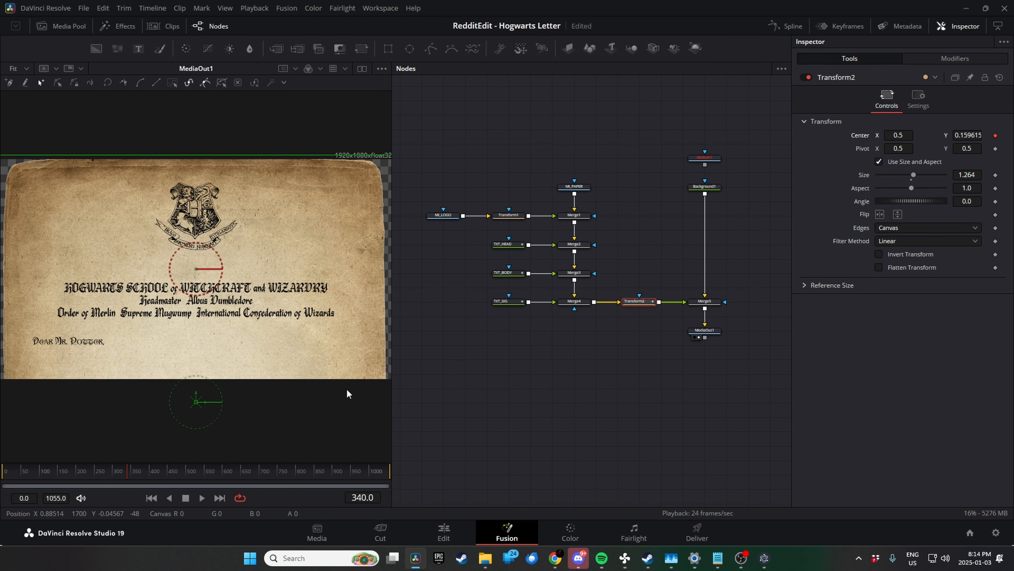
# Set Transform2's Center Y to 0.452615 at frame 770, moving the letter up in the final output once the term and owl paragraph is written.
pyautogui.press('space')
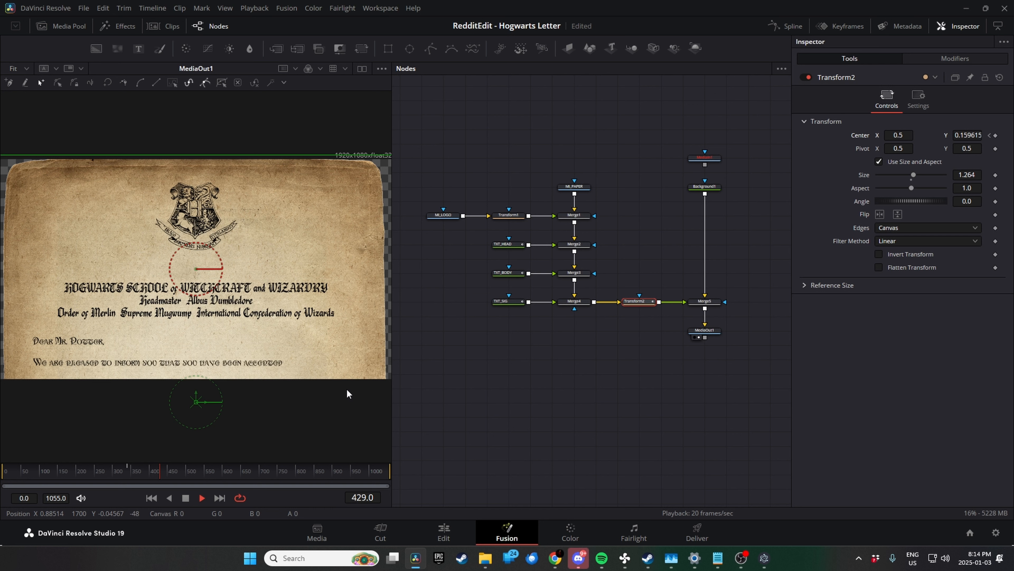
pyautogui.press('space')
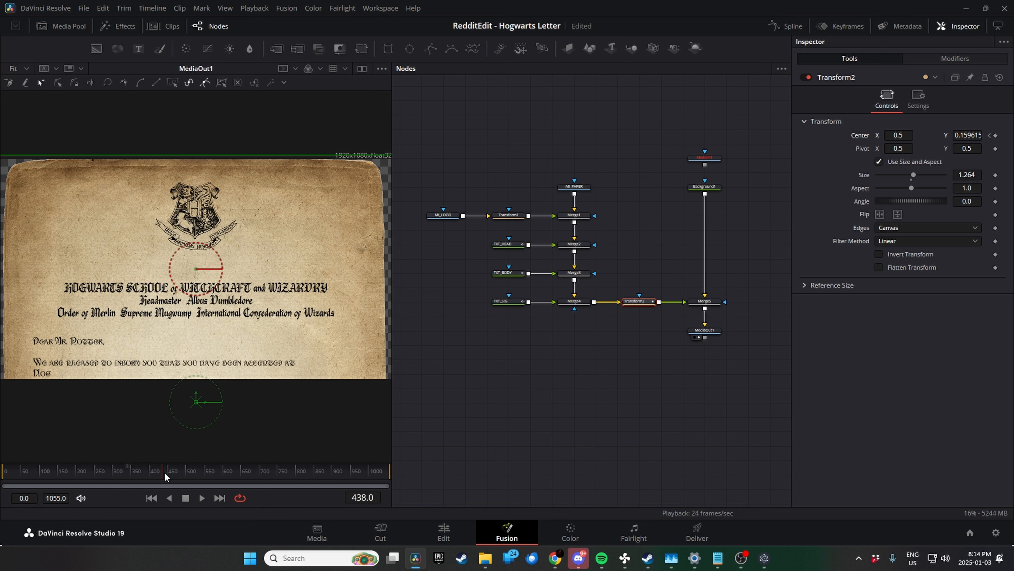
pyautogui.moveTo(164, 472); pyautogui.dragTo(299, 471)
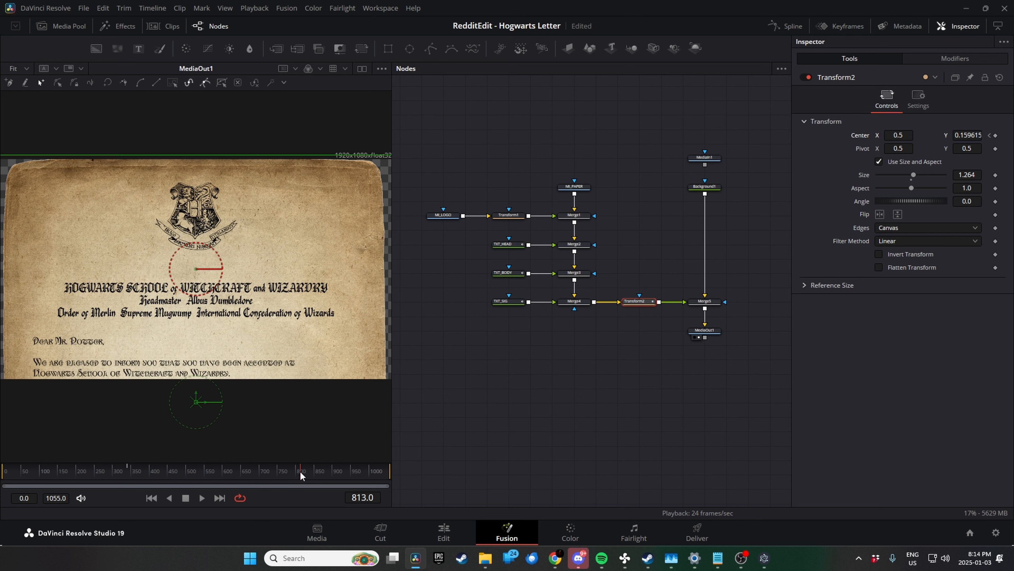
pyautogui.moveTo(574, 301); pyautogui.dragTo(386, 310)
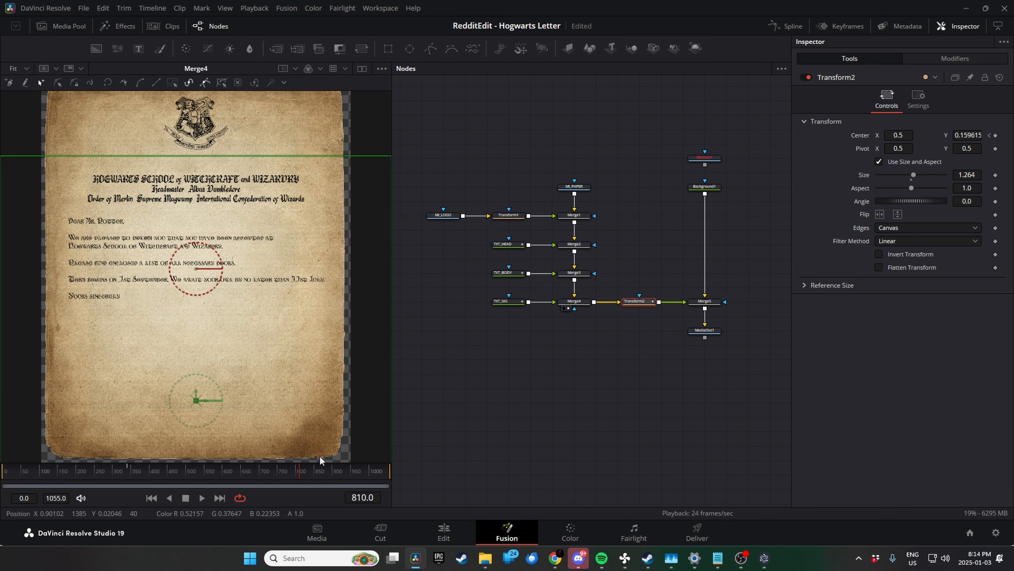
pyautogui.moveTo(302, 470)
pyautogui.mouseDown()
pyautogui.moveTo(335, 465)
pyautogui.moveTo(284, 472)
pyautogui.mouseUp()
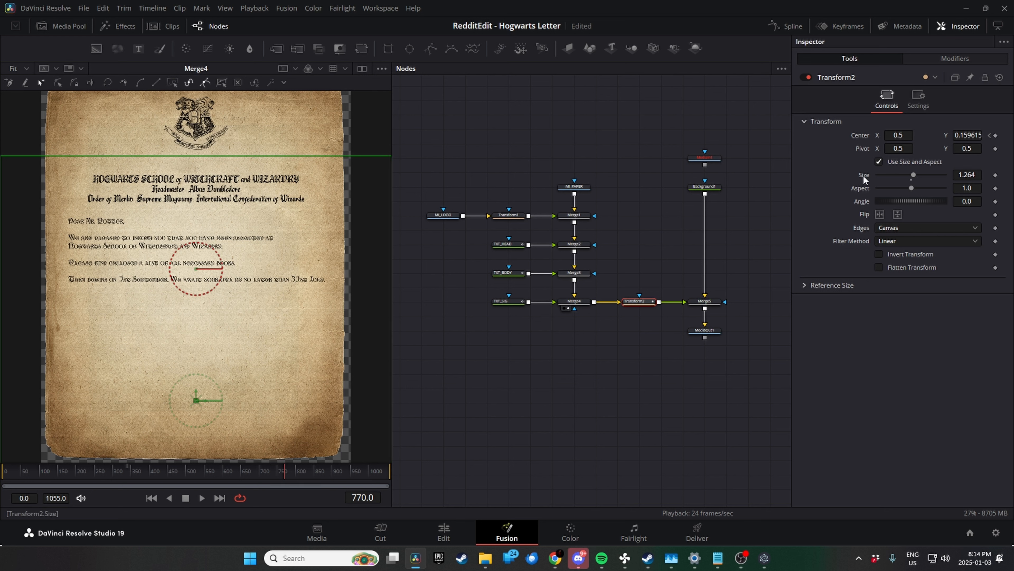
pyautogui.click(645, 300)
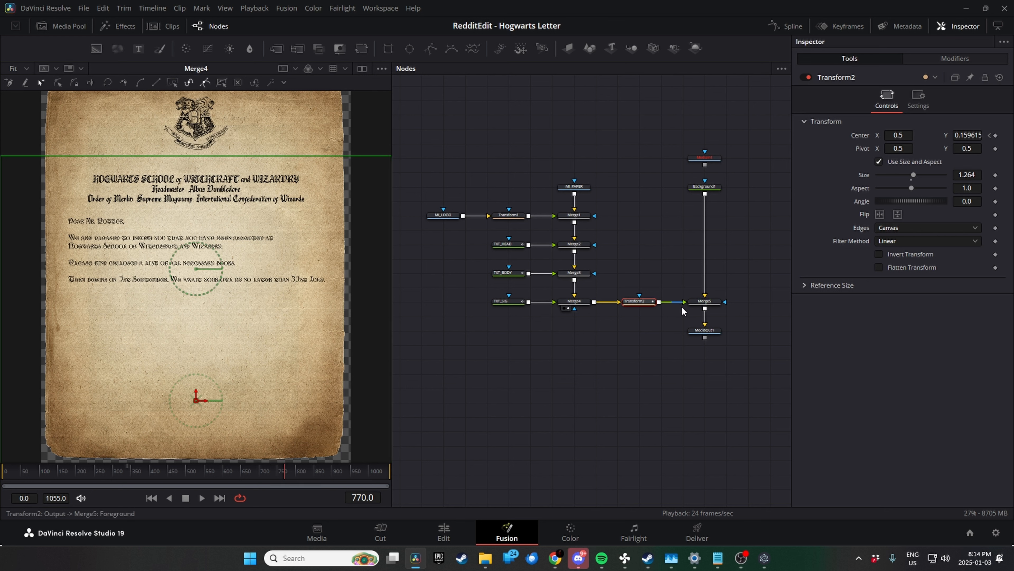
pyautogui.moveTo(717, 331); pyautogui.dragTo(381, 312)
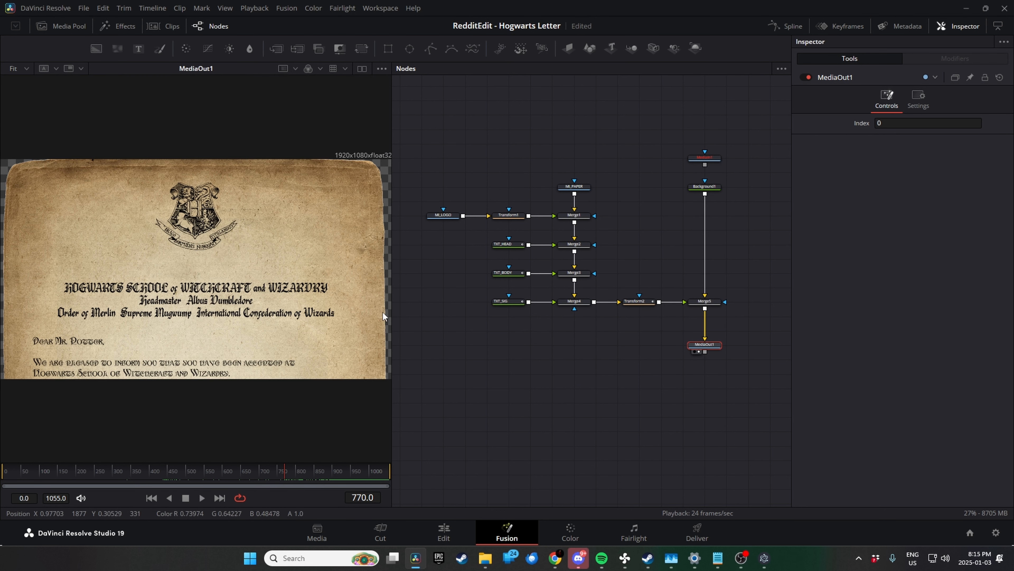
pyautogui.click(639, 302)
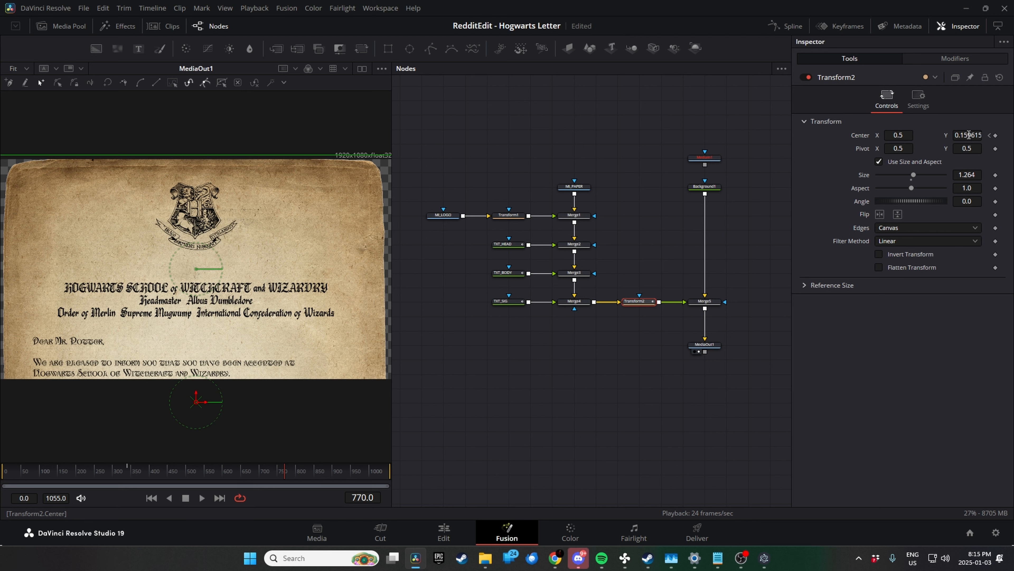
pyautogui.moveTo(969, 135)
pyautogui.mouseDown()
pyautogui.moveTo(1010, 135)
pyautogui.moveTo(969, 135)
pyautogui.mouseUp()
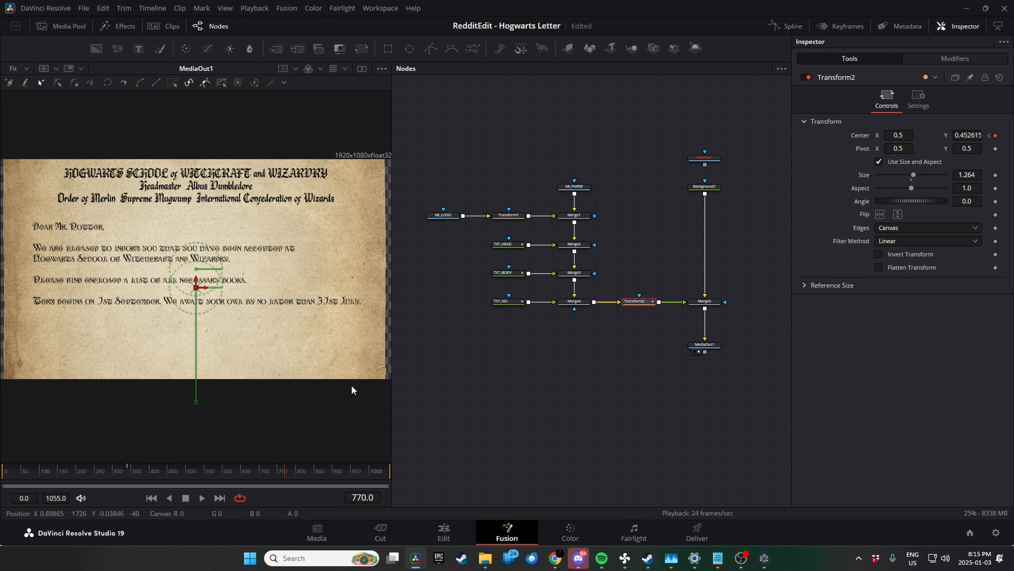
# Set Transform2's Center Y to 0.496615 at the frame 770 keyframe and play back the signature section to check its framing.
pyautogui.press('space')
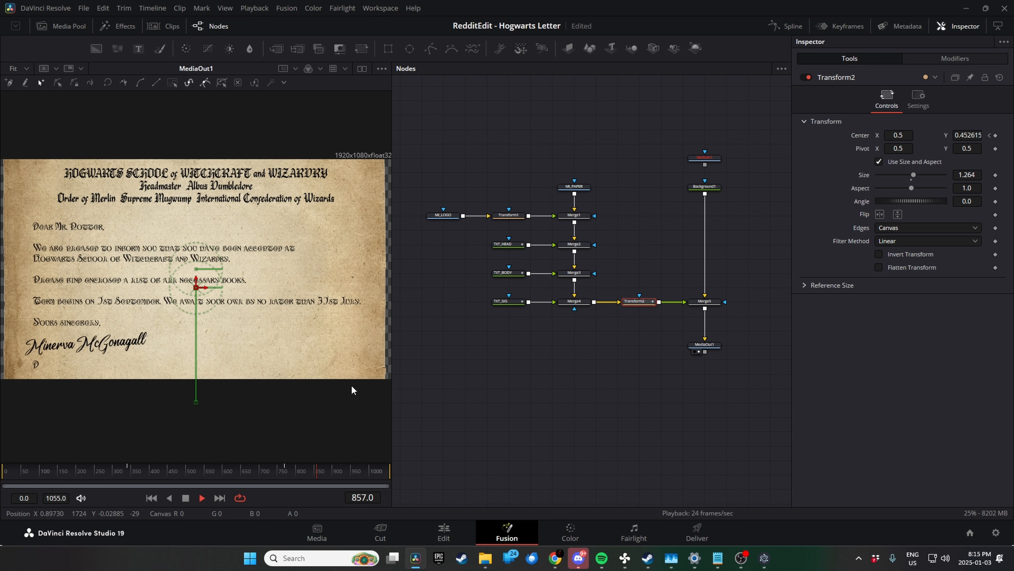
pyautogui.press('space')
pyautogui.click(283, 472)
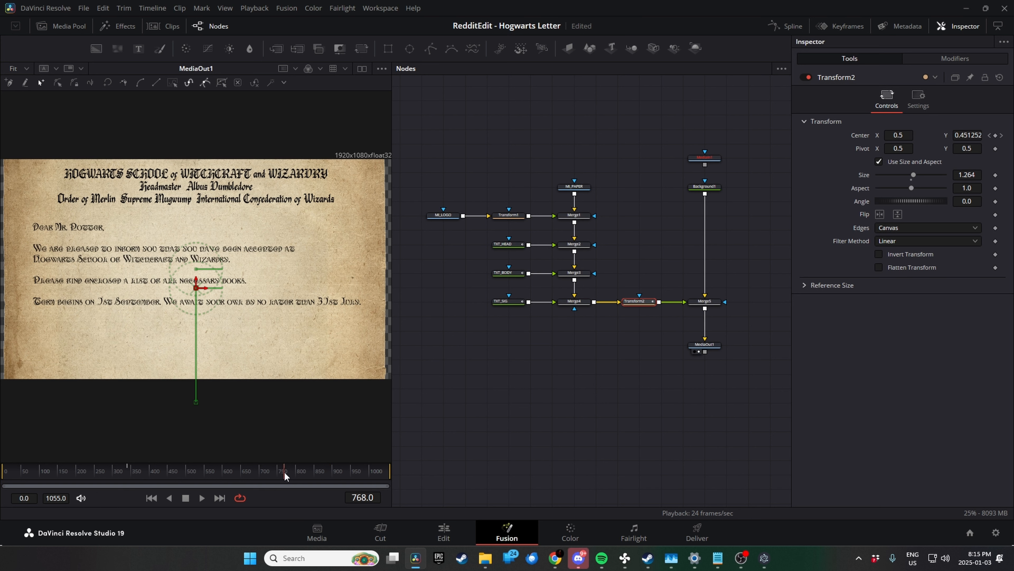
pyautogui.click(285, 472)
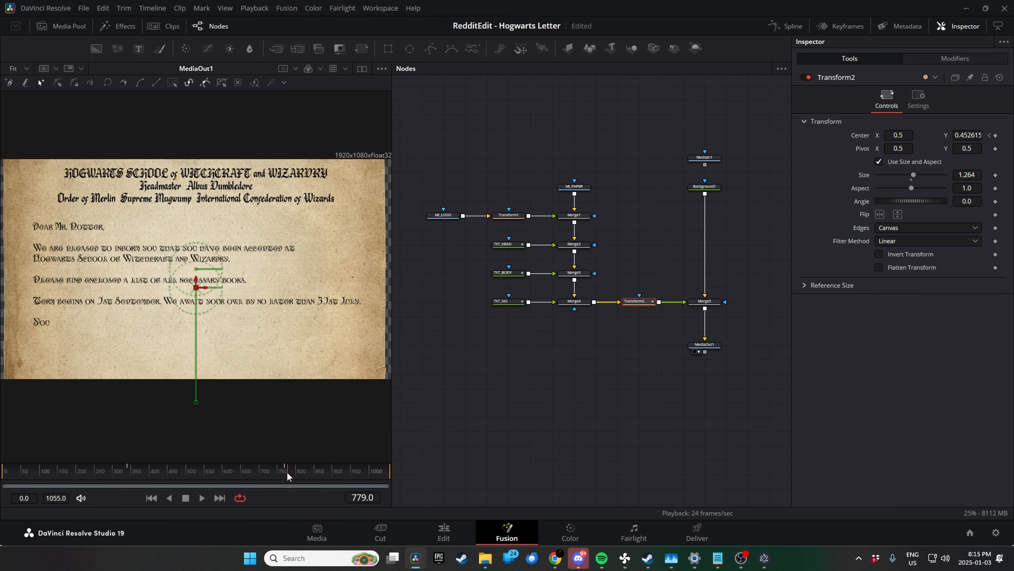
pyautogui.click(284, 472)
pyautogui.moveTo(960, 135); pyautogui.dragTo(977, 135)
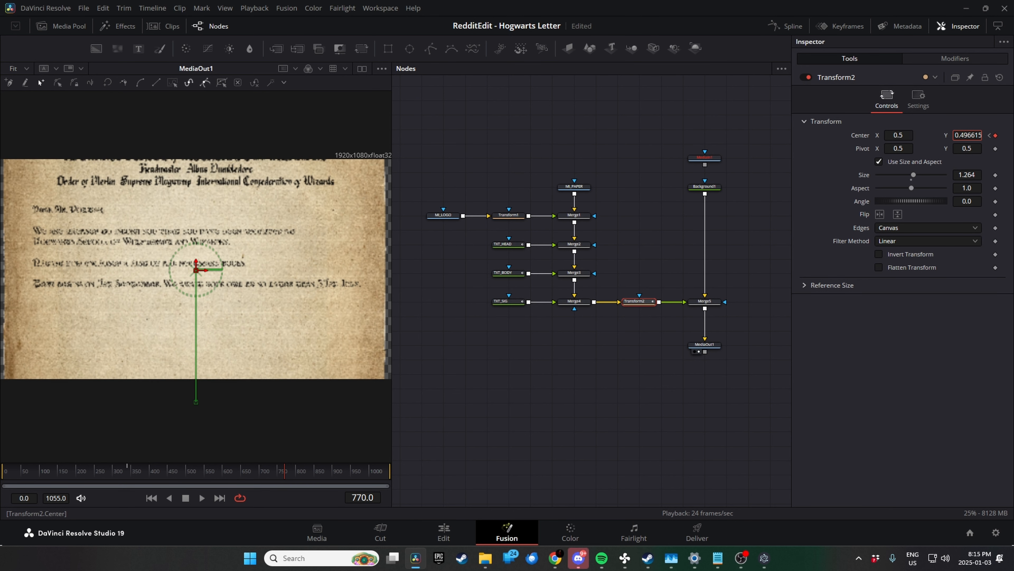
pyautogui.press('space')
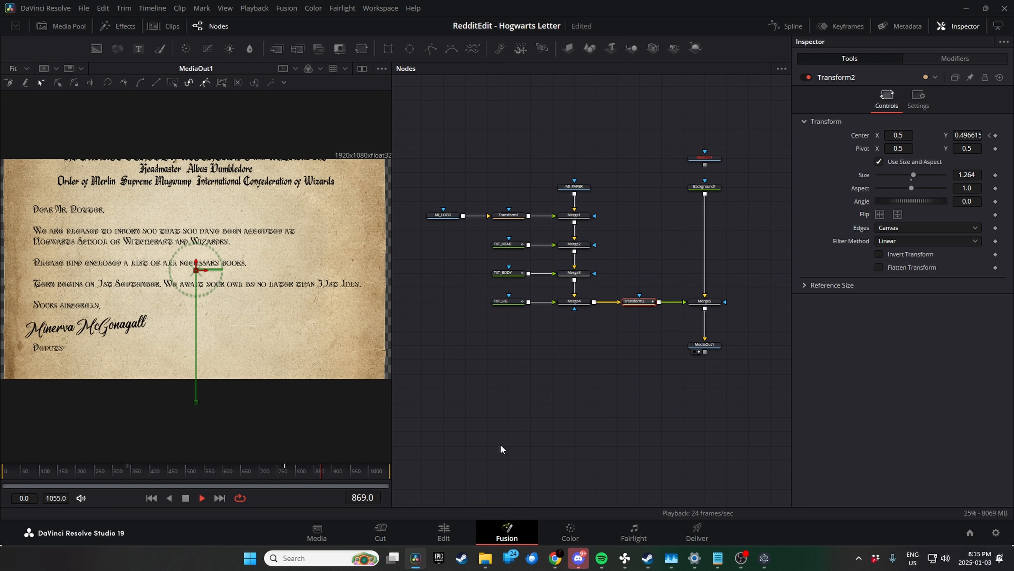
pyautogui.press('space')
# Play the Fusion Composition clip from its start on the Edit page to review the full letter animation with the voiceover.
pyautogui.click(447, 528)
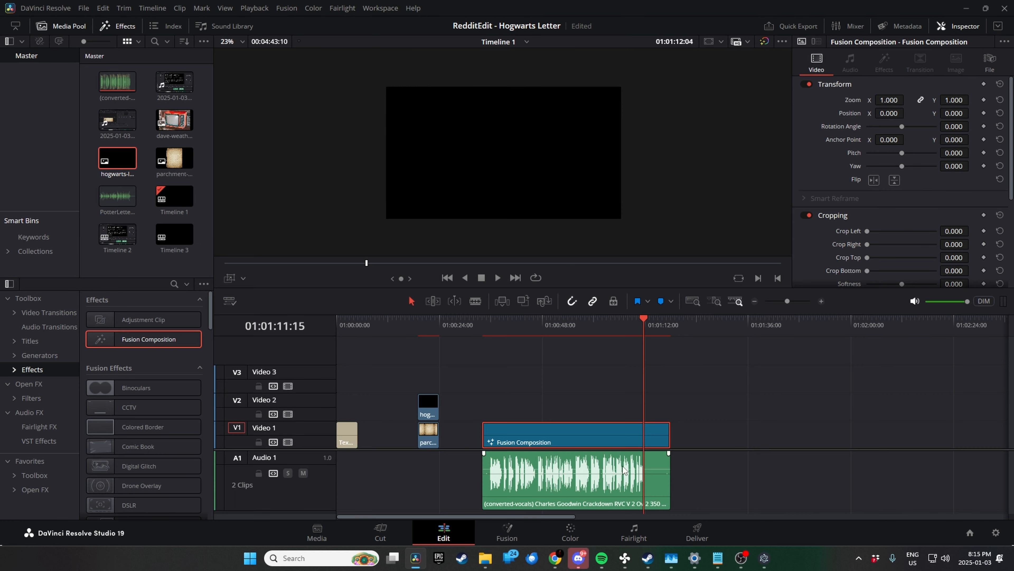
pyautogui.click(481, 327)
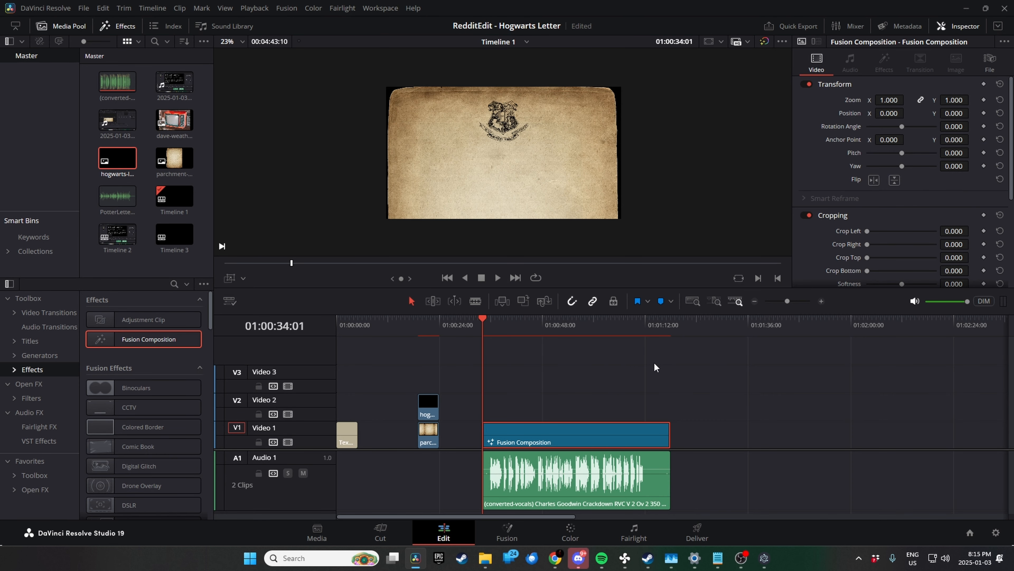
pyautogui.press('space')
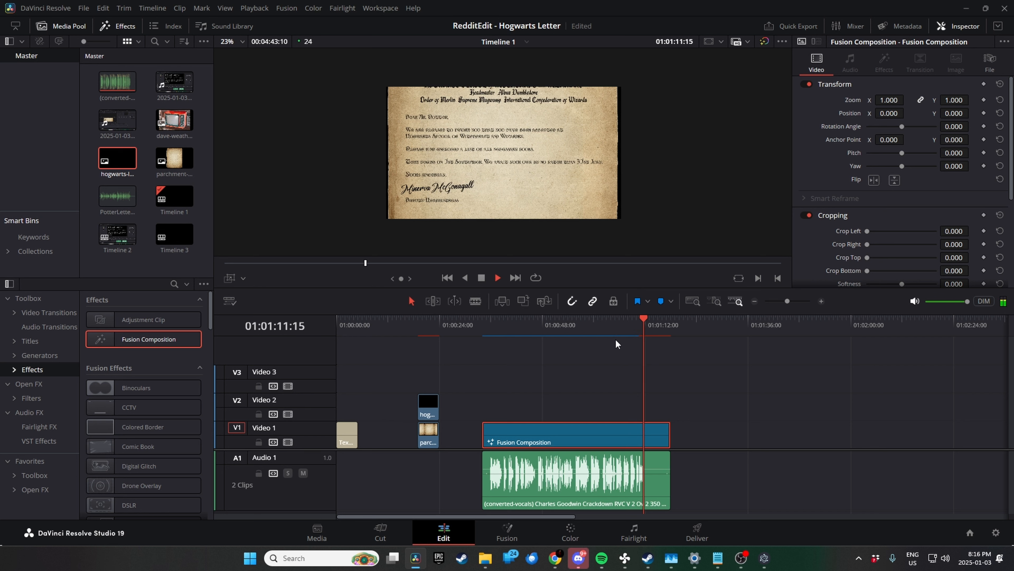
pyautogui.press('space')
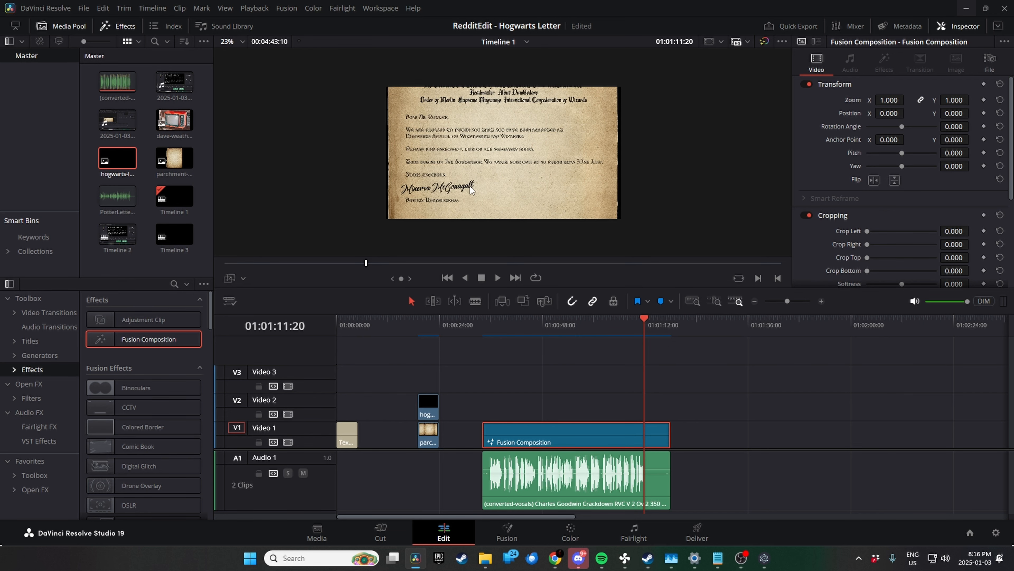
# Examine the letter's text up close in the timeline viewer while the term and owl paragraph is being written, around 01:01:04:07.
pyautogui.scroll(3, 471, 188)
pyautogui.scroll(3, 453, 212)
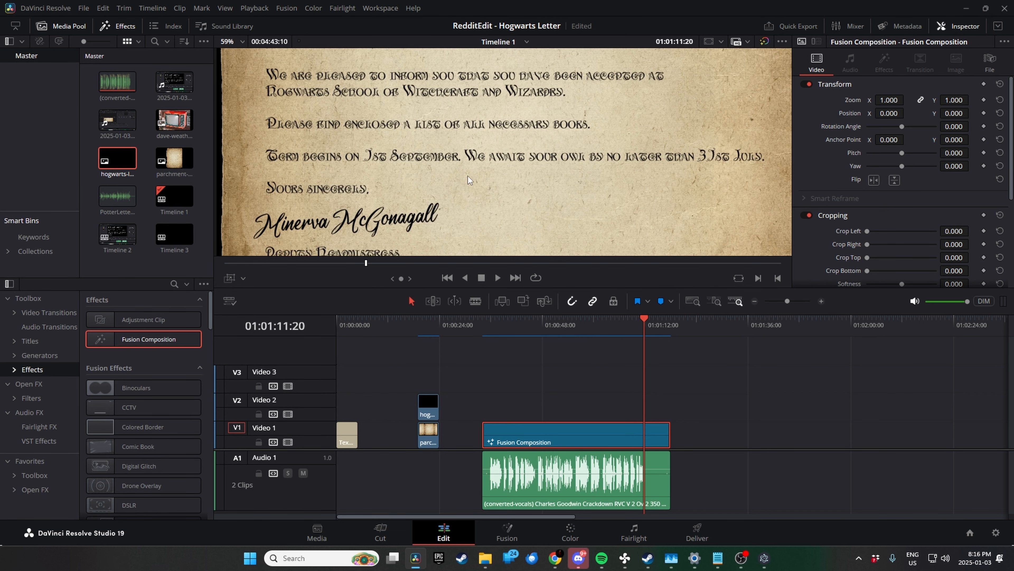
pyautogui.click(605, 323)
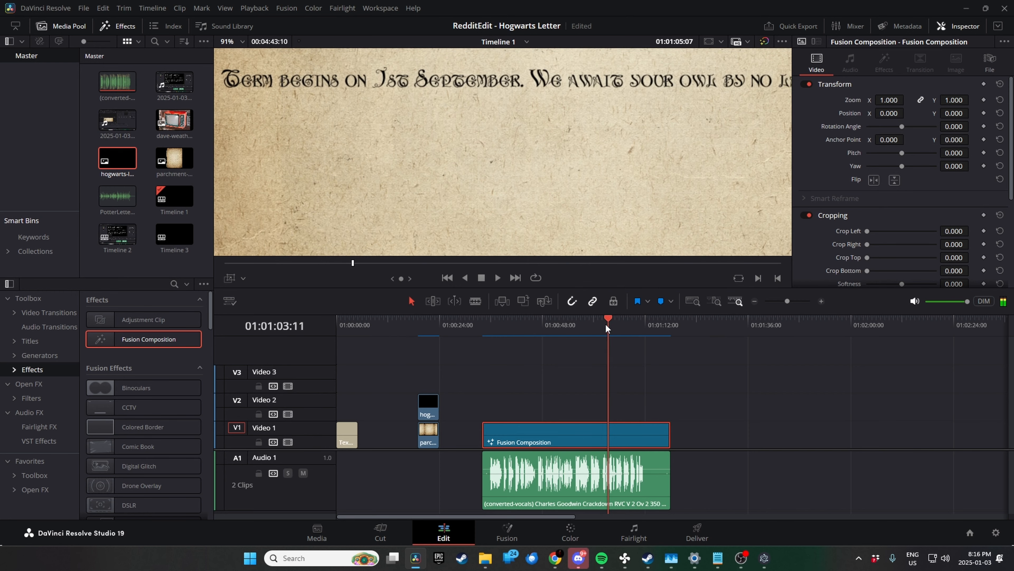
pyautogui.press('space')
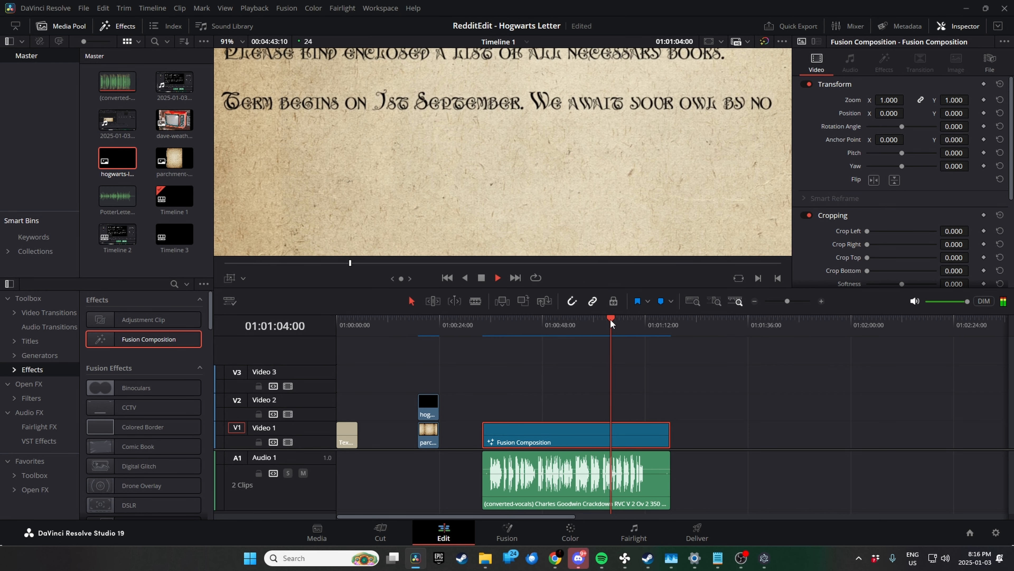
pyautogui.press('space')
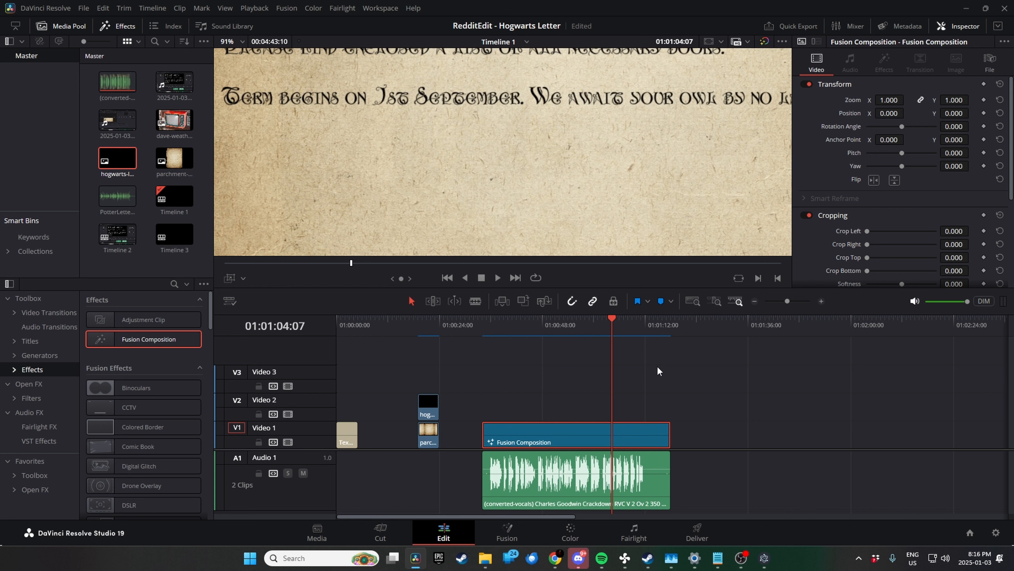
pyautogui.scroll(-1, 638, 195)
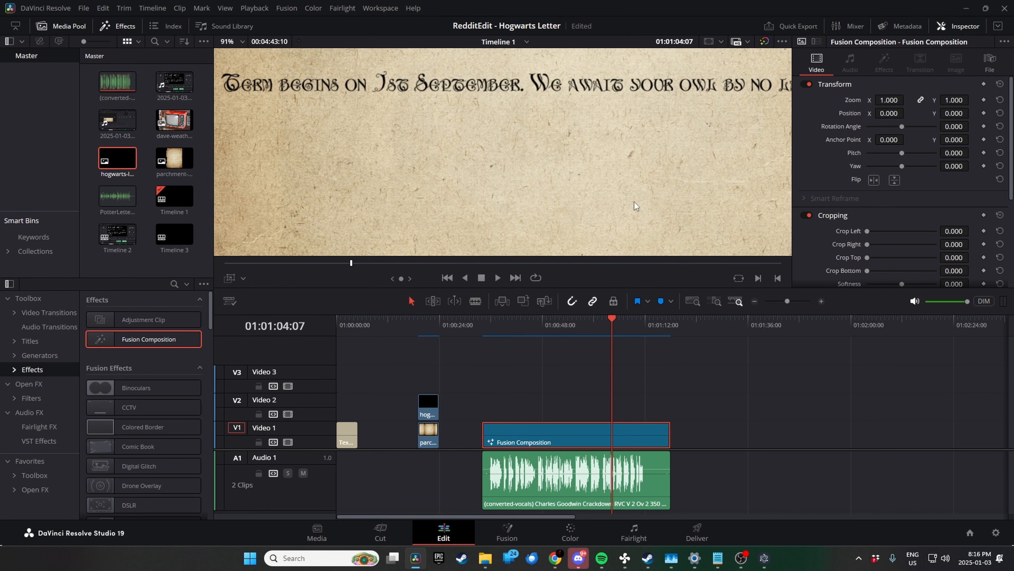
pyautogui.scroll(-5, 597, 143)
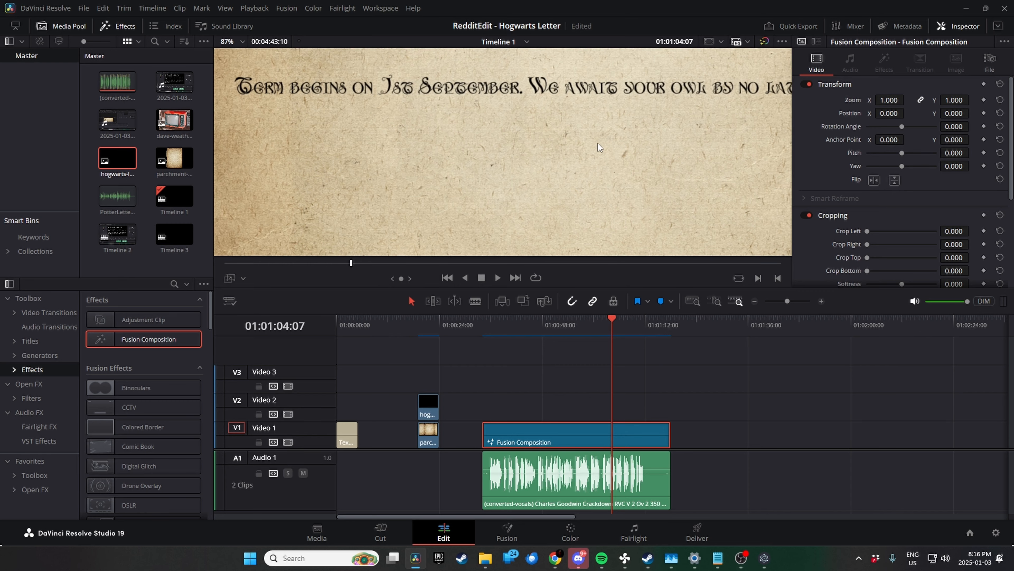
pyautogui.moveTo(615, 146); pyautogui.dragTo(586, 182)
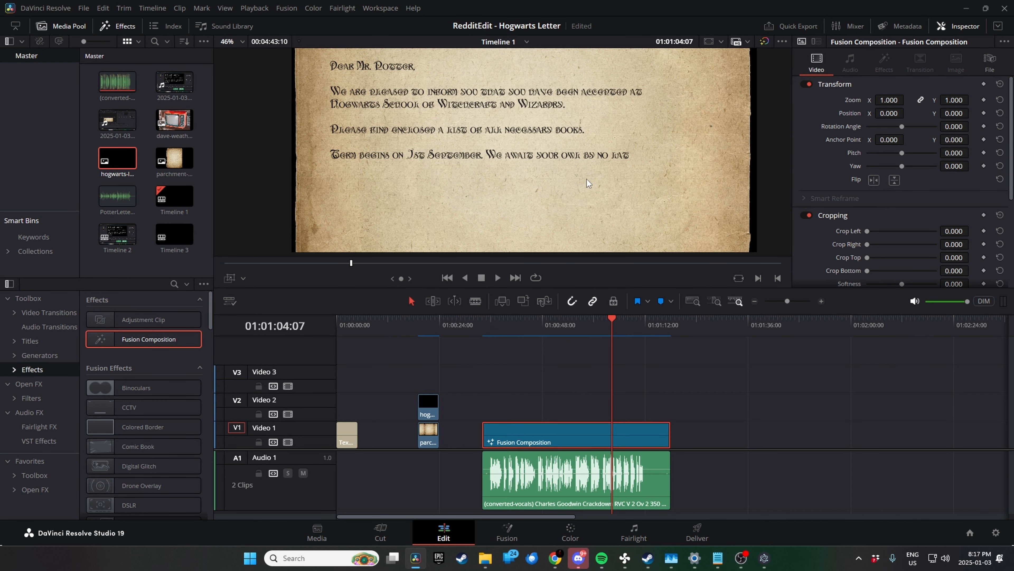
pyautogui.scroll(-1, 618, 152)
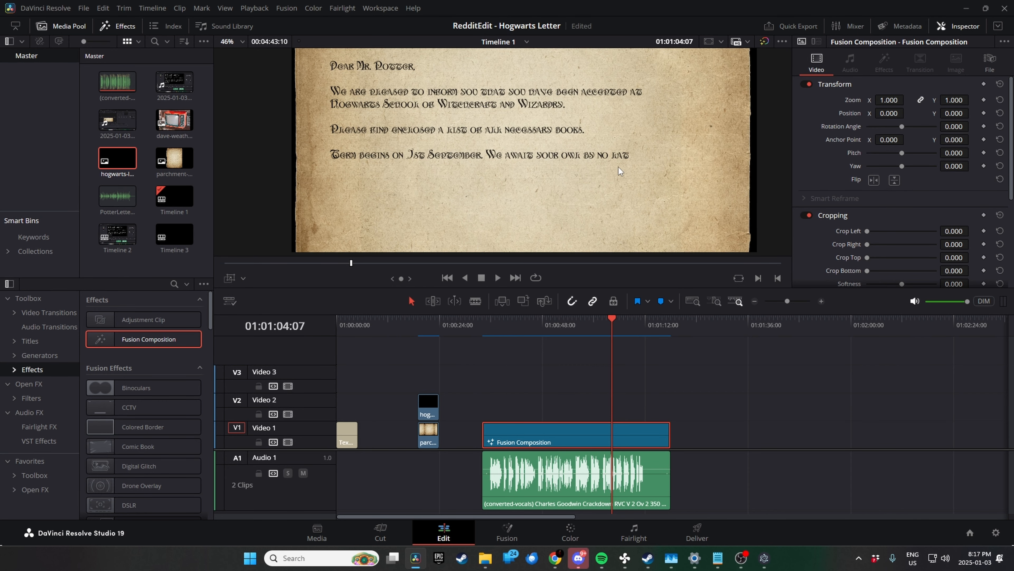